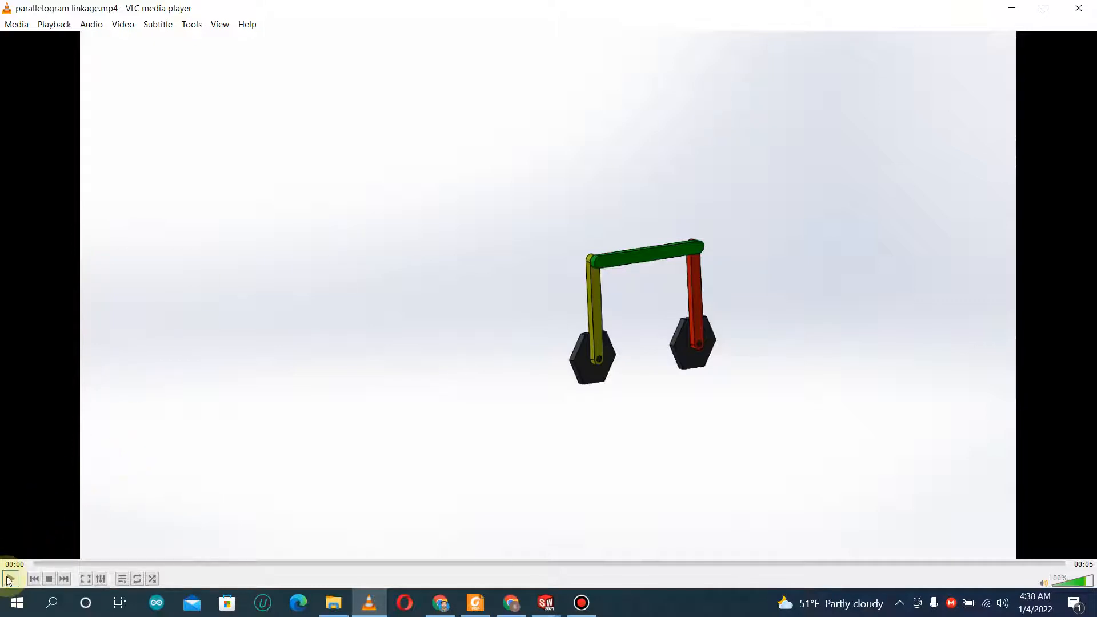
- Play the parallelogram linkage demo video, and minimise the media player
{"action": "left_click", "coordinate": [9, 579]}
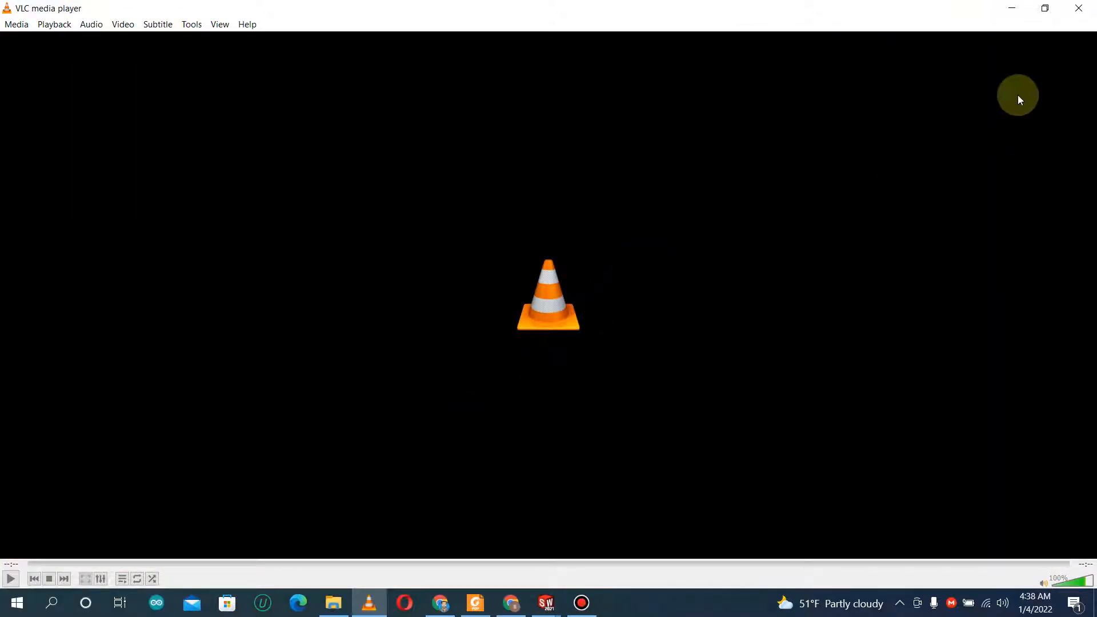
{"action": "left_click", "coordinate": [1010, 10]}
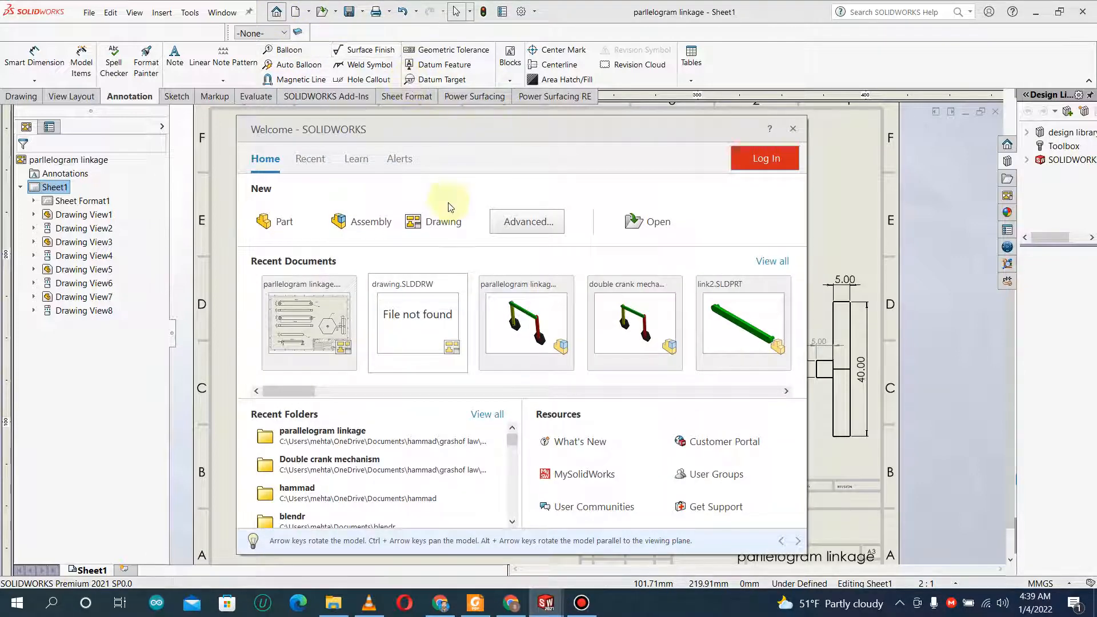
- Create a new assembly without inserting a component and orient the view normal to the Front Plane
{"action": "left_click", "coordinate": [342, 231]}
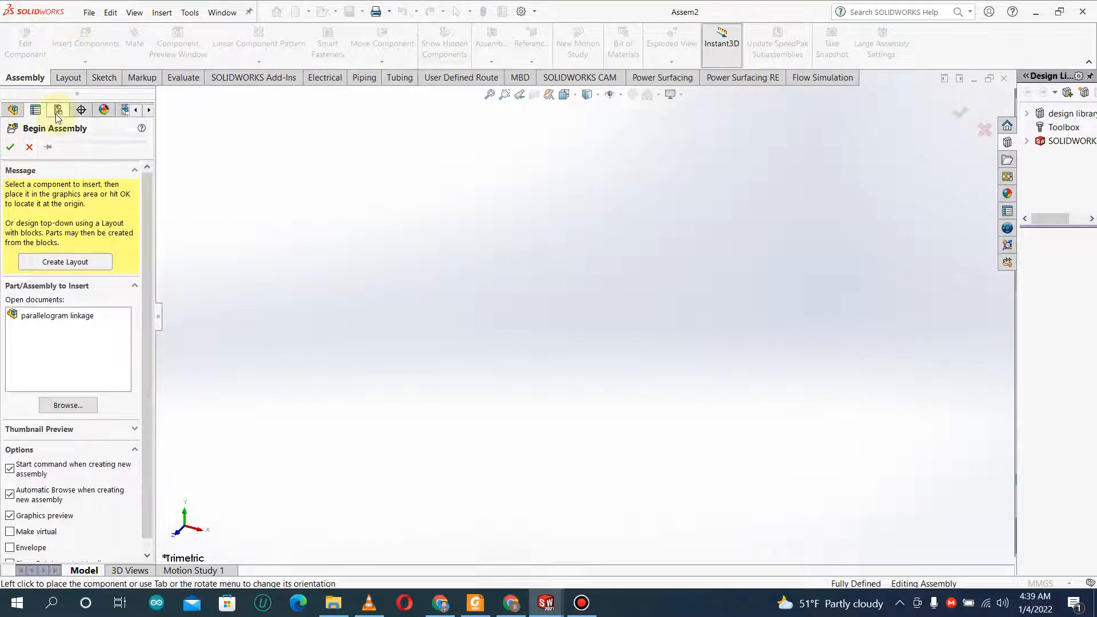
{"action": "left_click", "coordinate": [29, 146]}
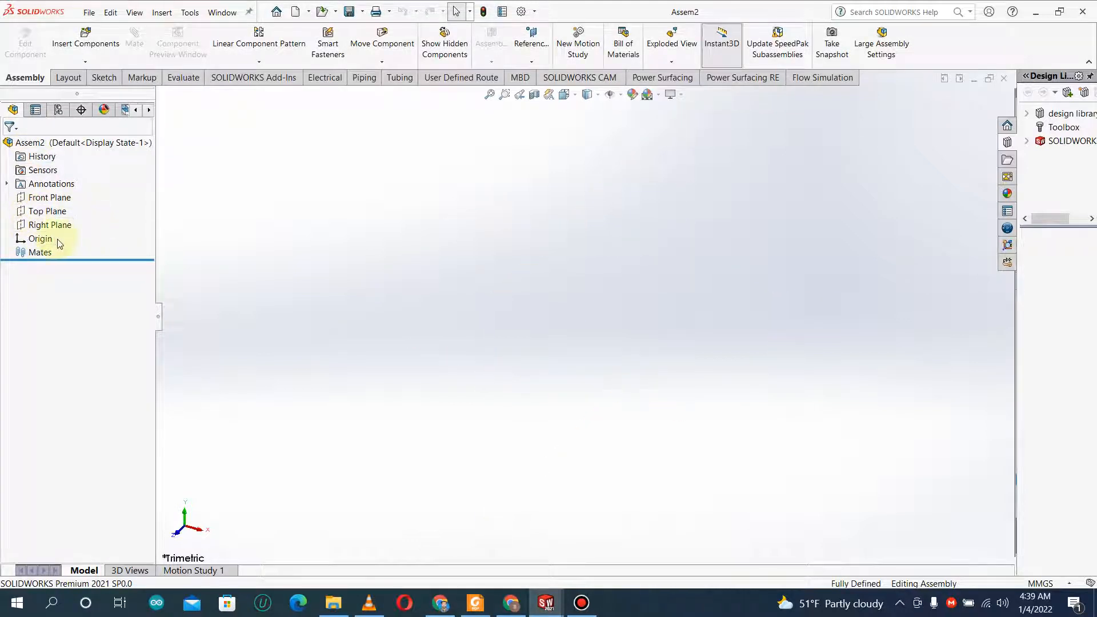
{"action": "left_click", "coordinate": [45, 198]}
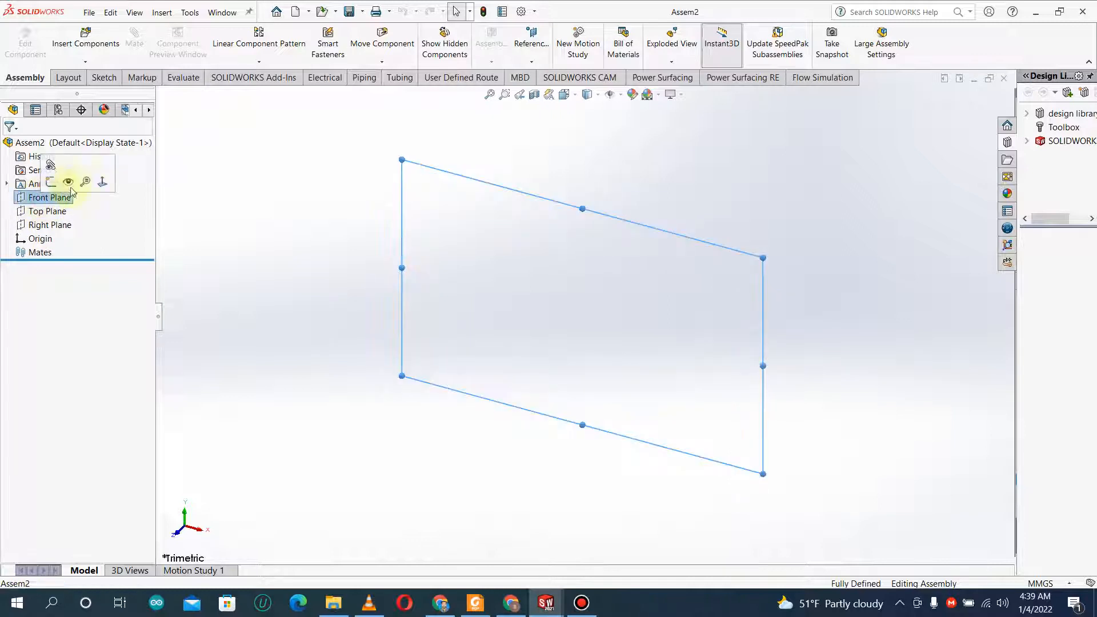
{"action": "left_click", "coordinate": [99, 181]}
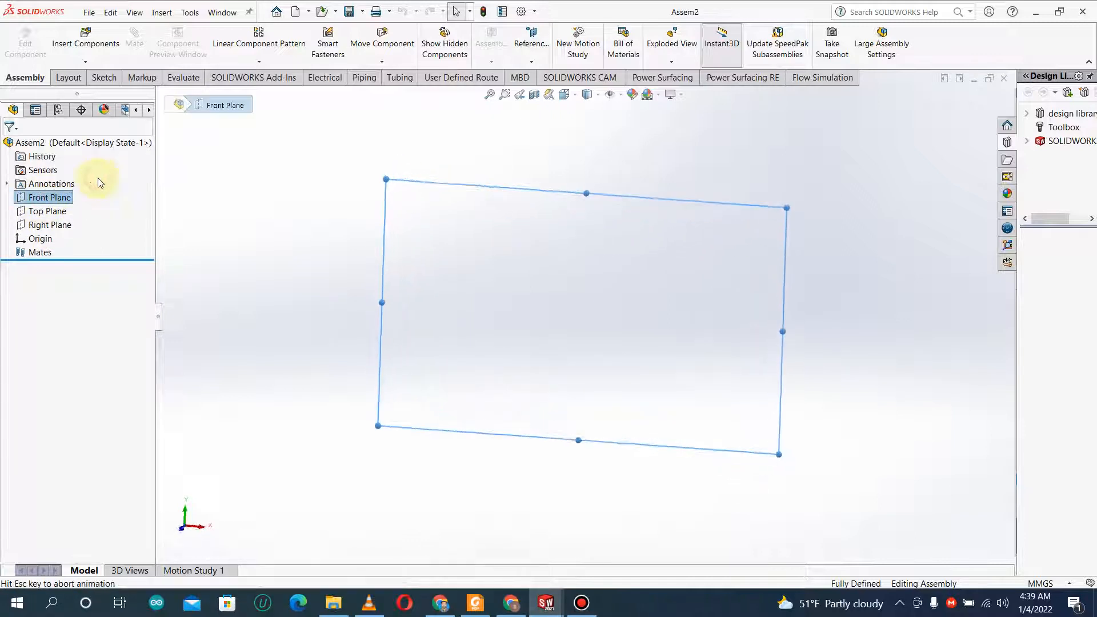
- Create a reference axis at the intersection of the Top Plane and the Right Plane
{"action": "left_click", "coordinate": [45, 211]}
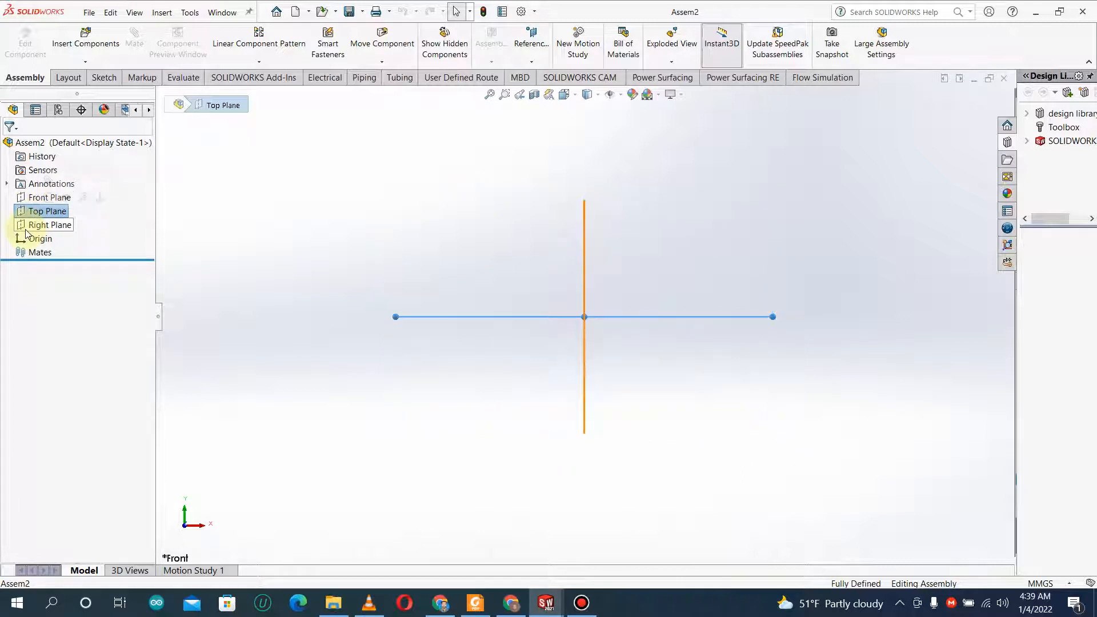
{"action": "left_click", "coordinate": [24, 229], "text": "ctrl"}
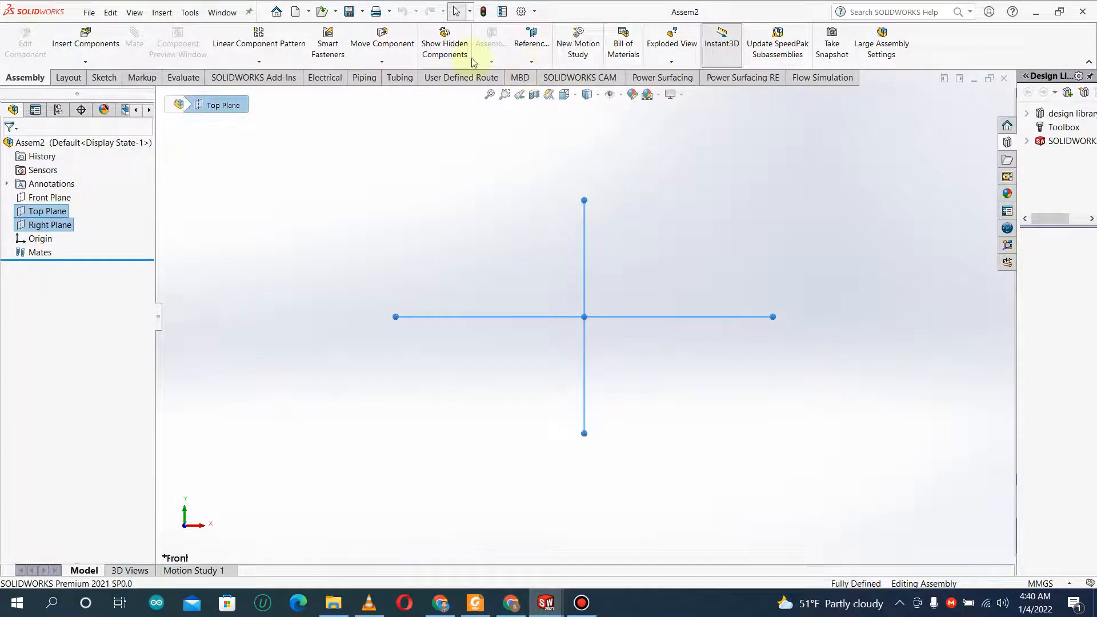
{"action": "left_click", "coordinate": [532, 46]}
{"action": "left_click", "coordinate": [537, 89]}
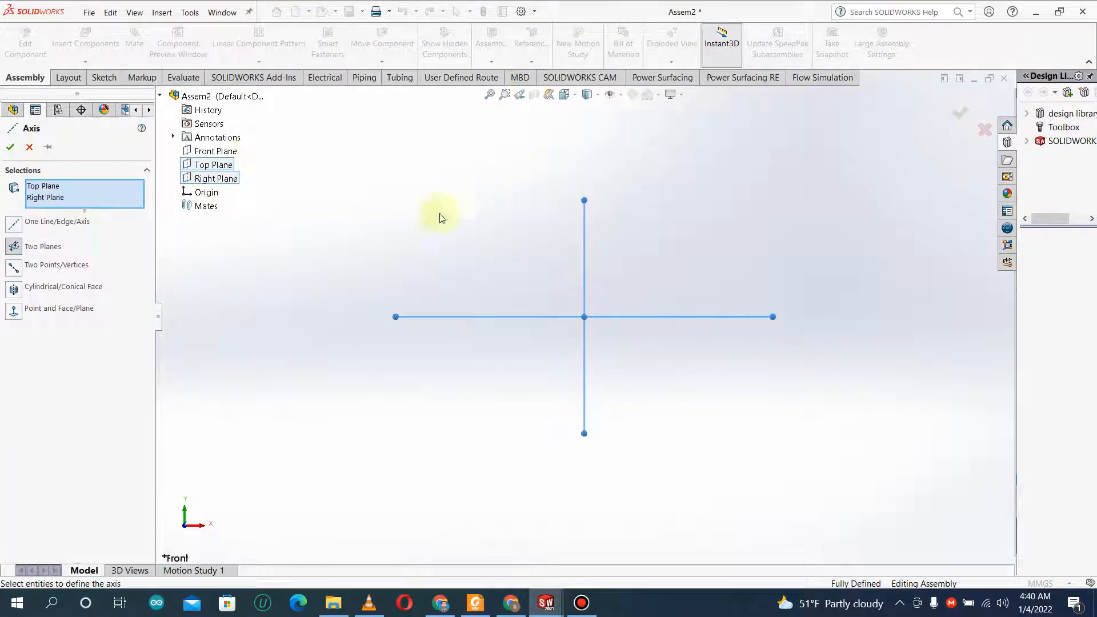
{"action": "left_click", "coordinate": [9, 149]}
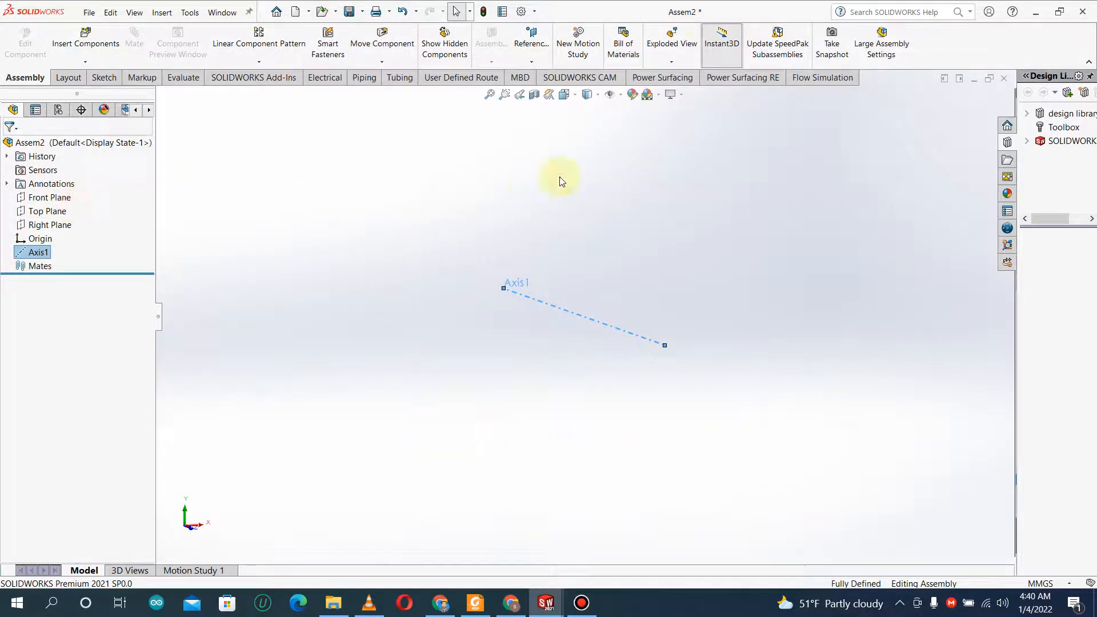
{"action": "left_click", "coordinate": [533, 42]}
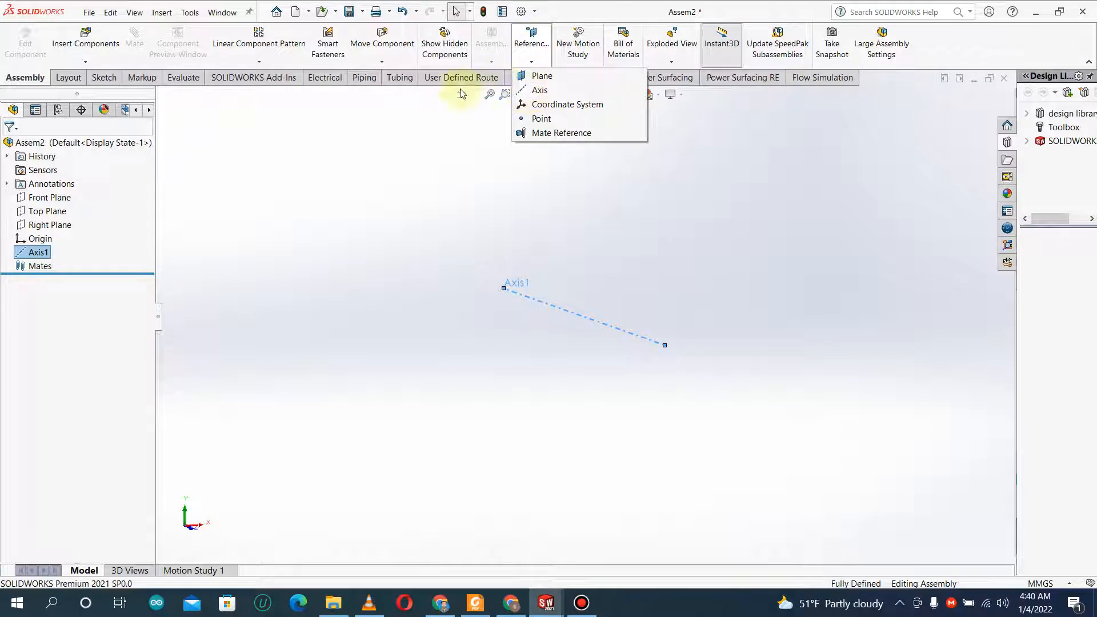
{"action": "left_click", "coordinate": [531, 78]}
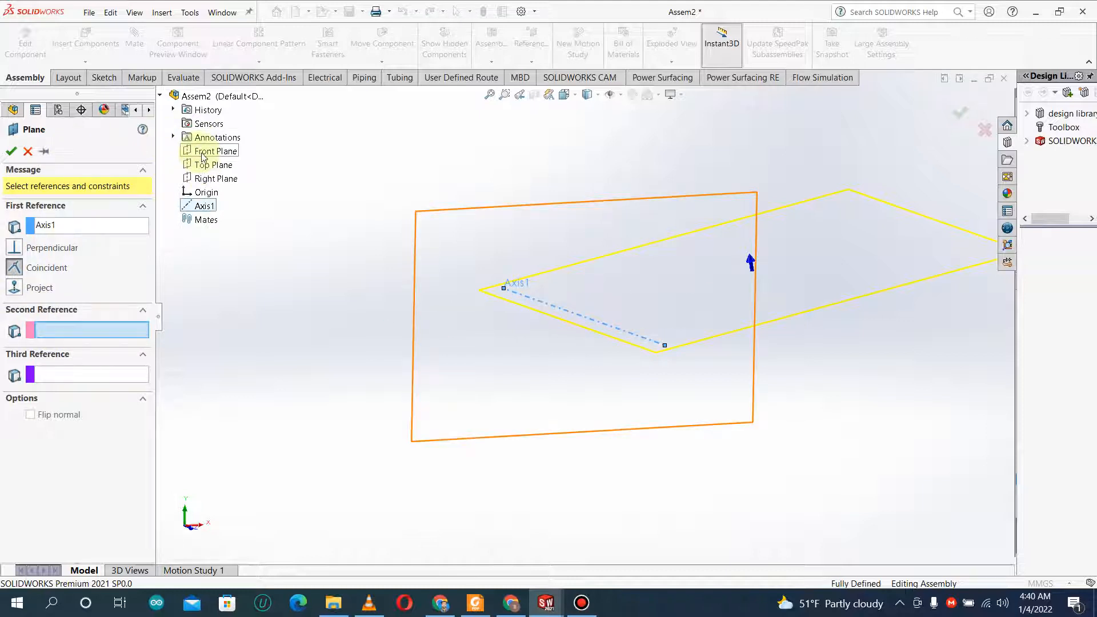
{"action": "left_click", "coordinate": [204, 178]}
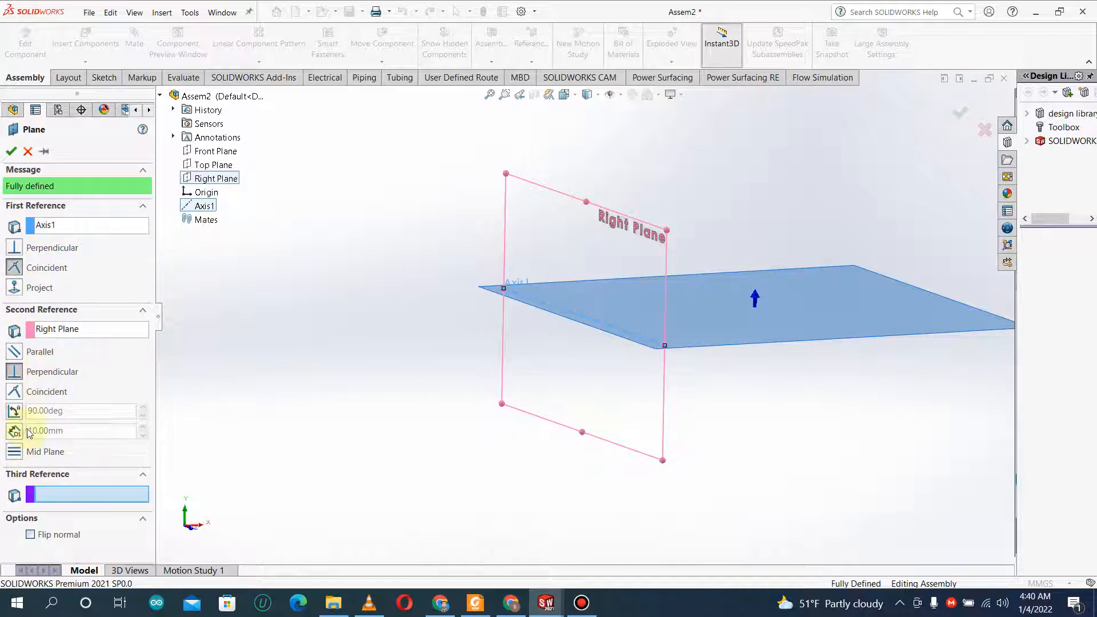
{"action": "left_click", "coordinate": [15, 351]}
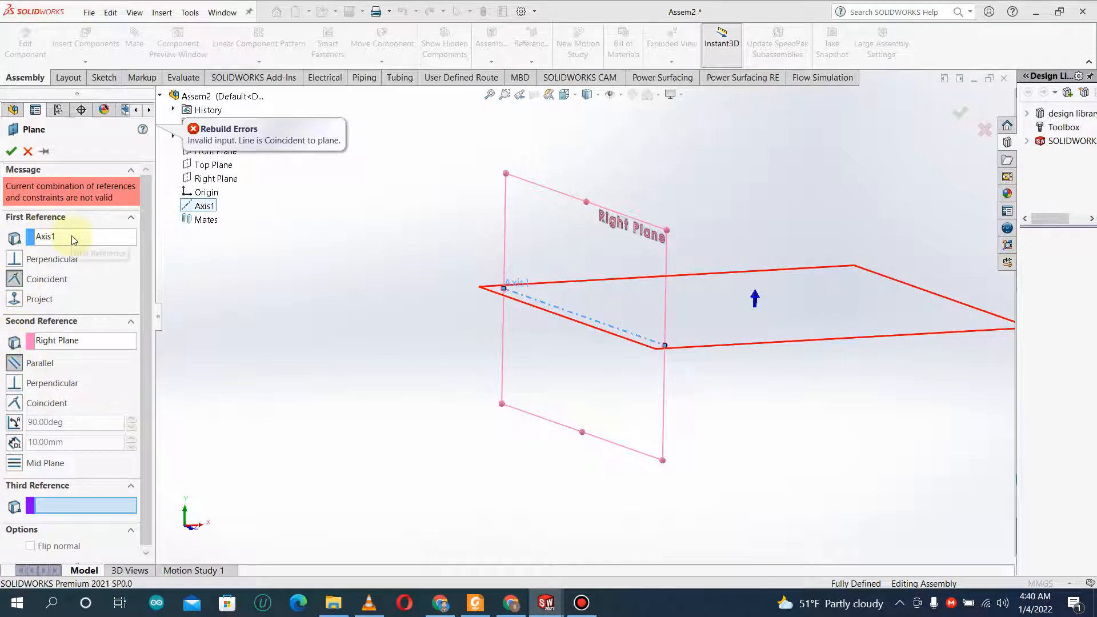
{"action": "left_click", "coordinate": [28, 150]}
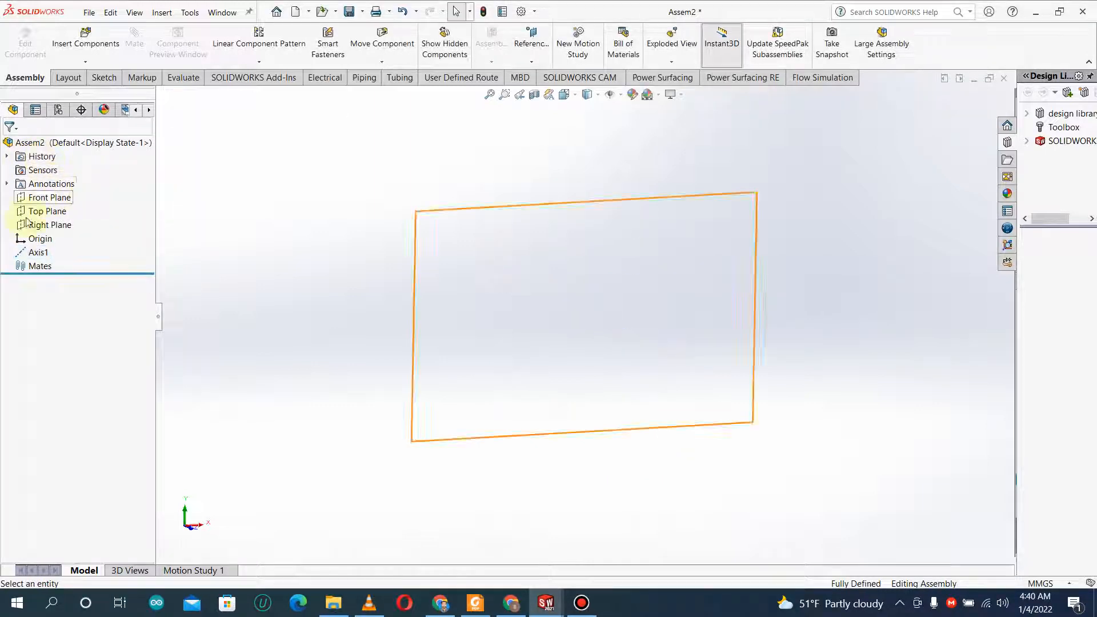
- Create a reference plane offset 110 mm from the Right Plane
{"action": "left_click", "coordinate": [524, 44]}
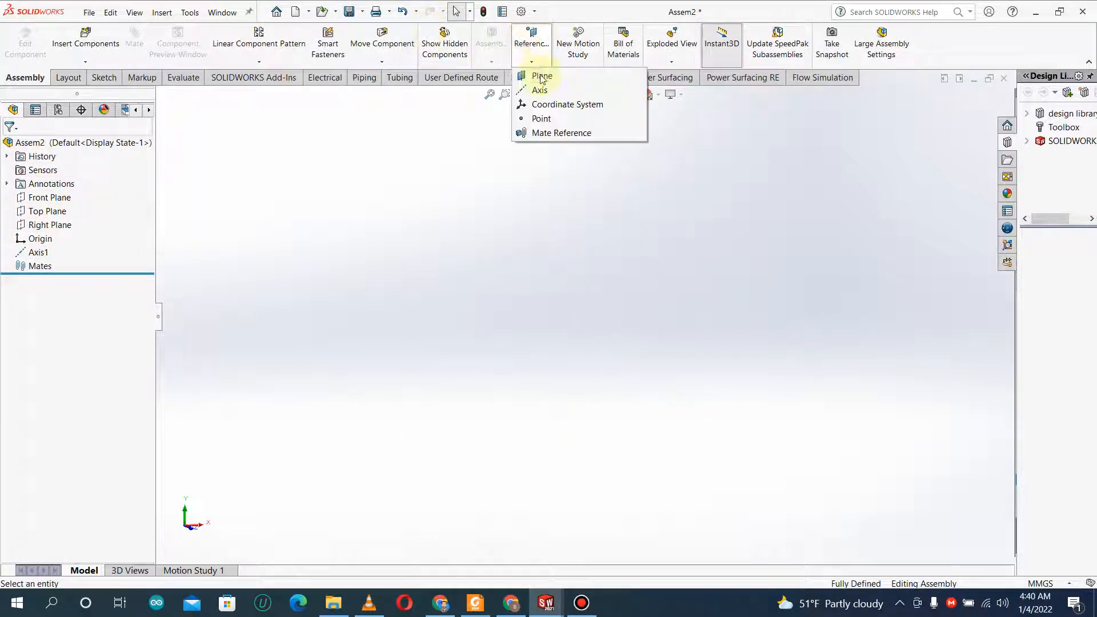
{"action": "left_click", "coordinate": [529, 73]}
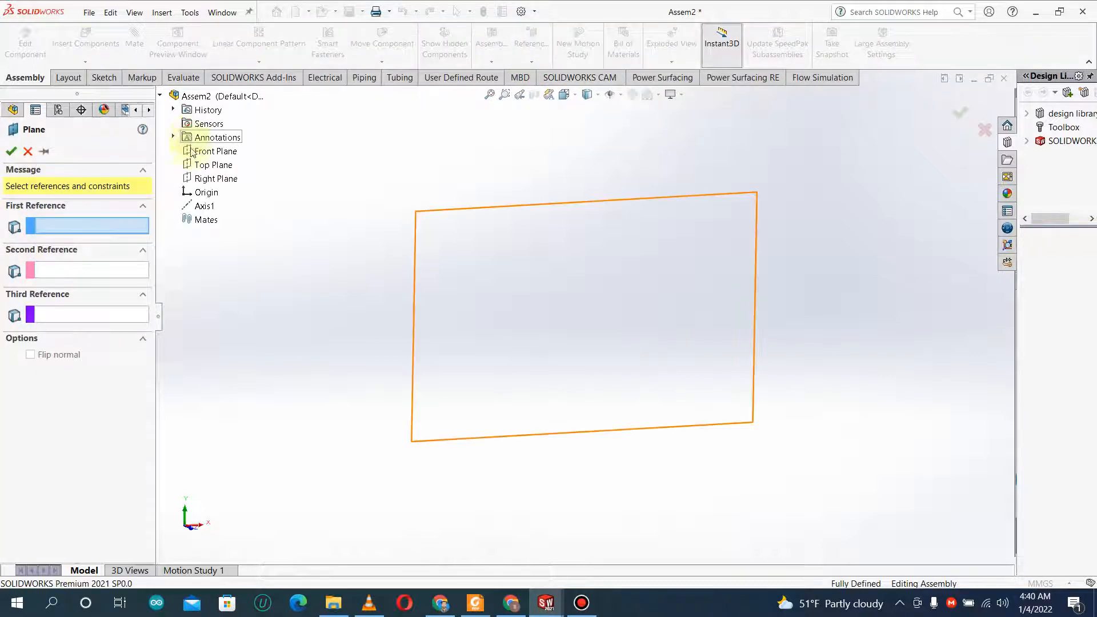
{"action": "left_click", "coordinate": [189, 178]}
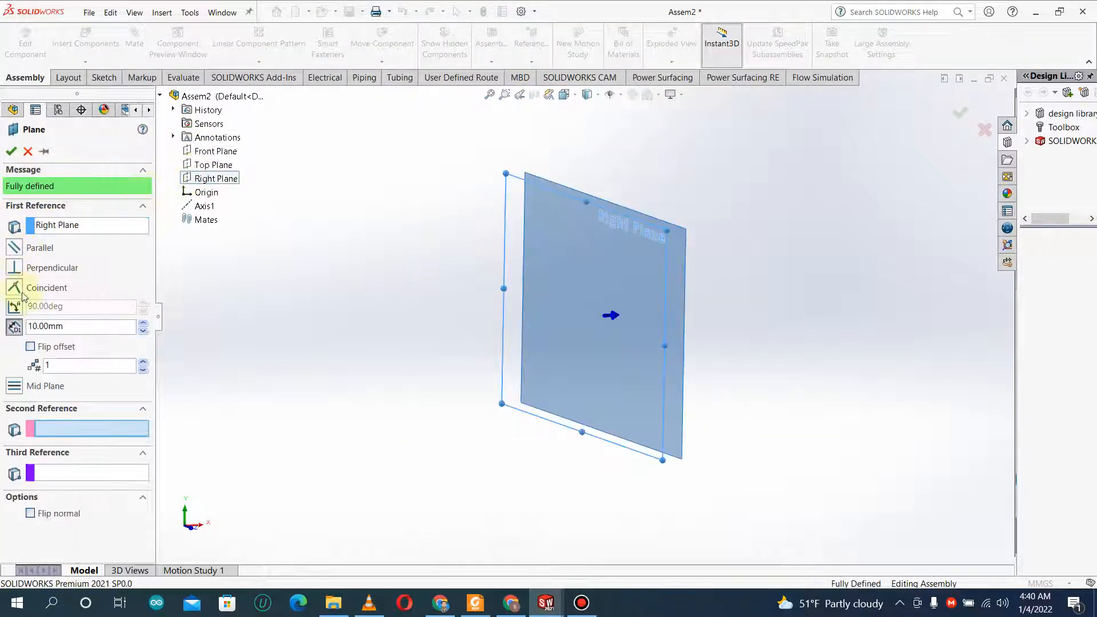
{"action": "left_click", "coordinate": [63, 325]}
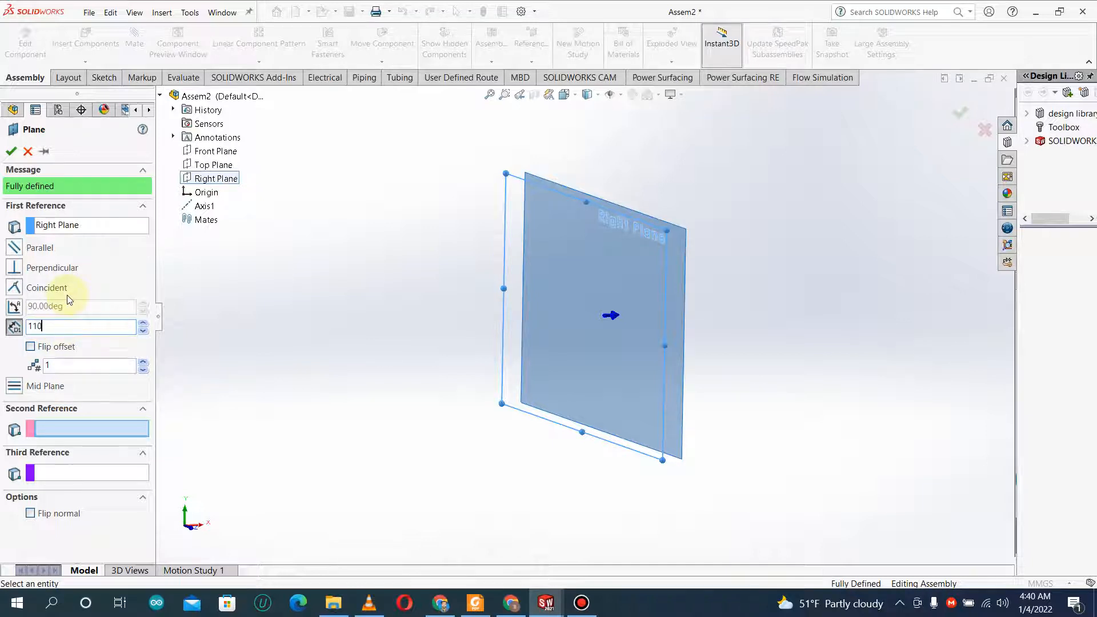
{"action": "type", "text": "110"}
{"action": "key", "text": "Return"}
{"action": "key", "text": "Return"}
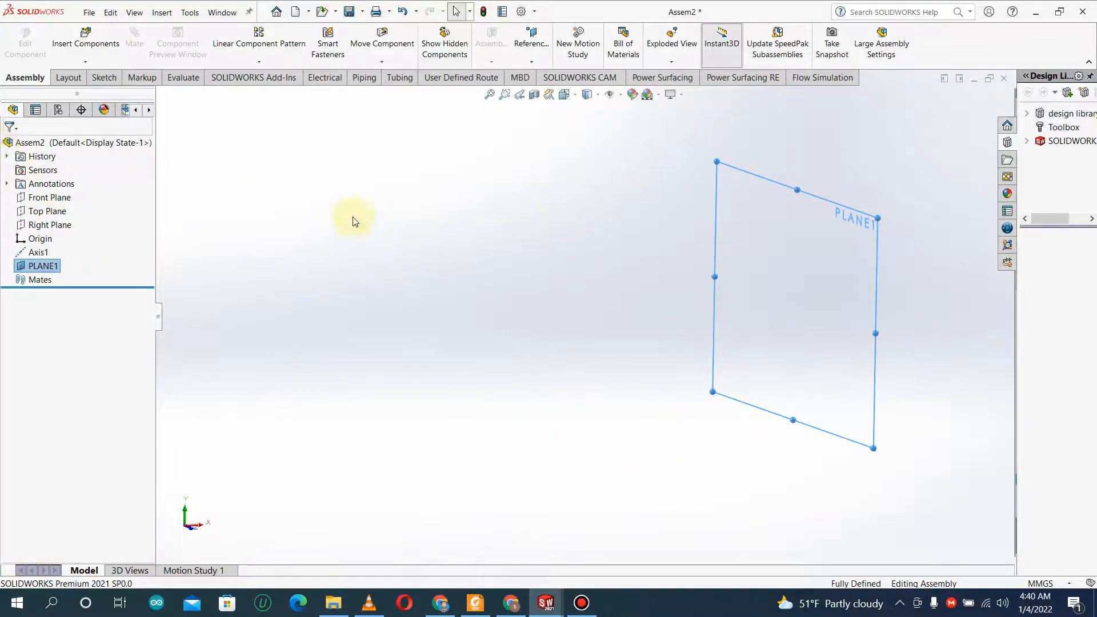
{"action": "left_click", "coordinate": [301, 213]}
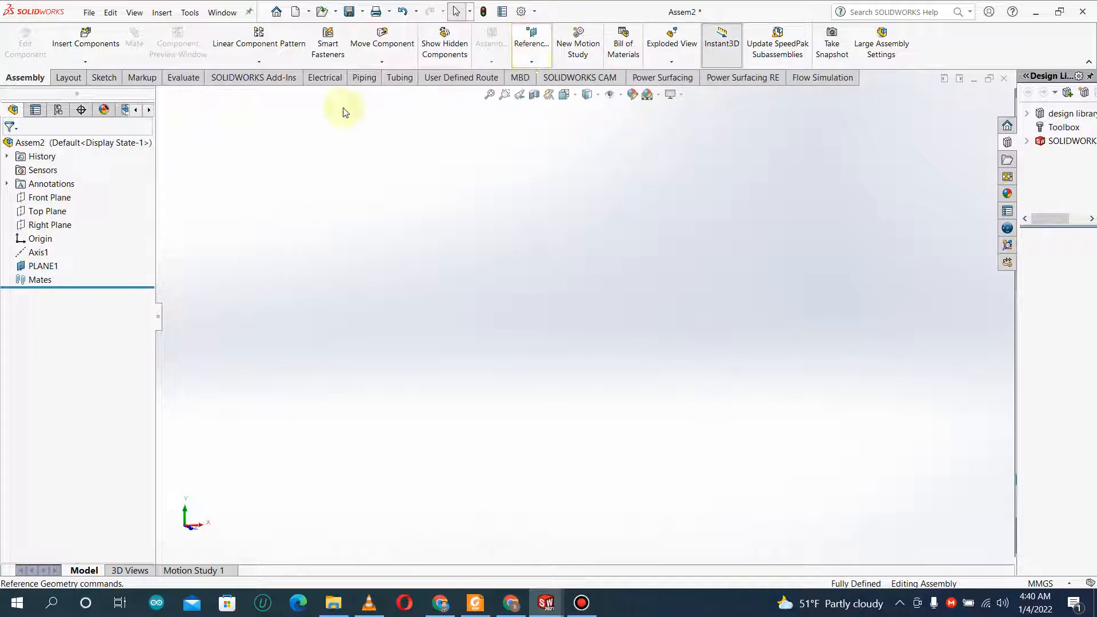
- Create a second reference axis where the 110 mm offset plane meets the Top Plane
{"action": "left_click", "coordinate": [34, 266]}
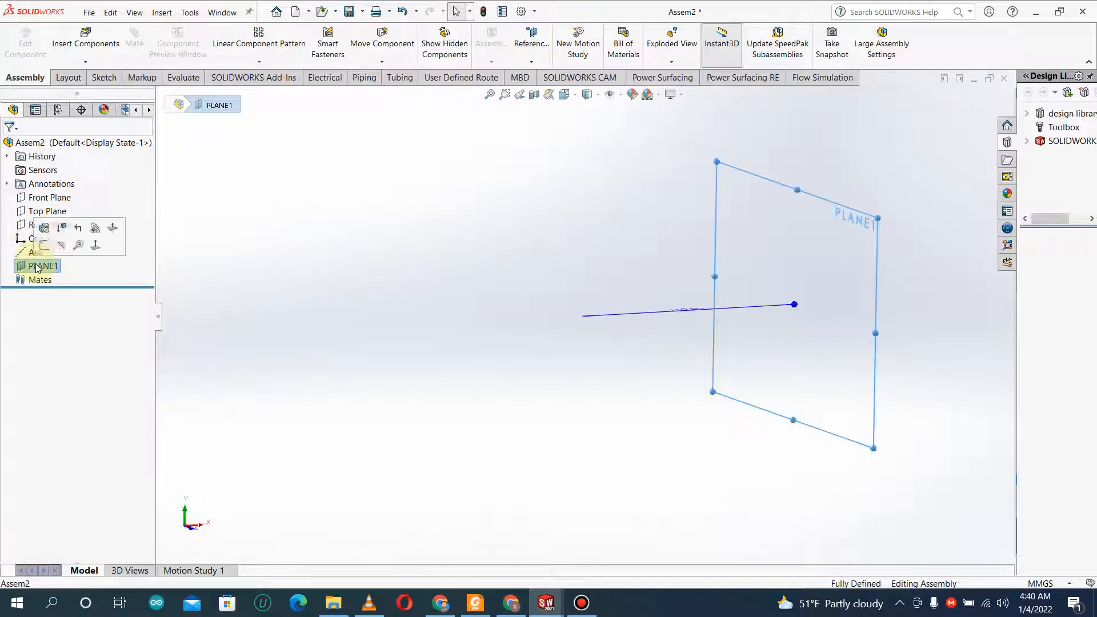
{"action": "left_click", "coordinate": [38, 216], "text": "ctrl"}
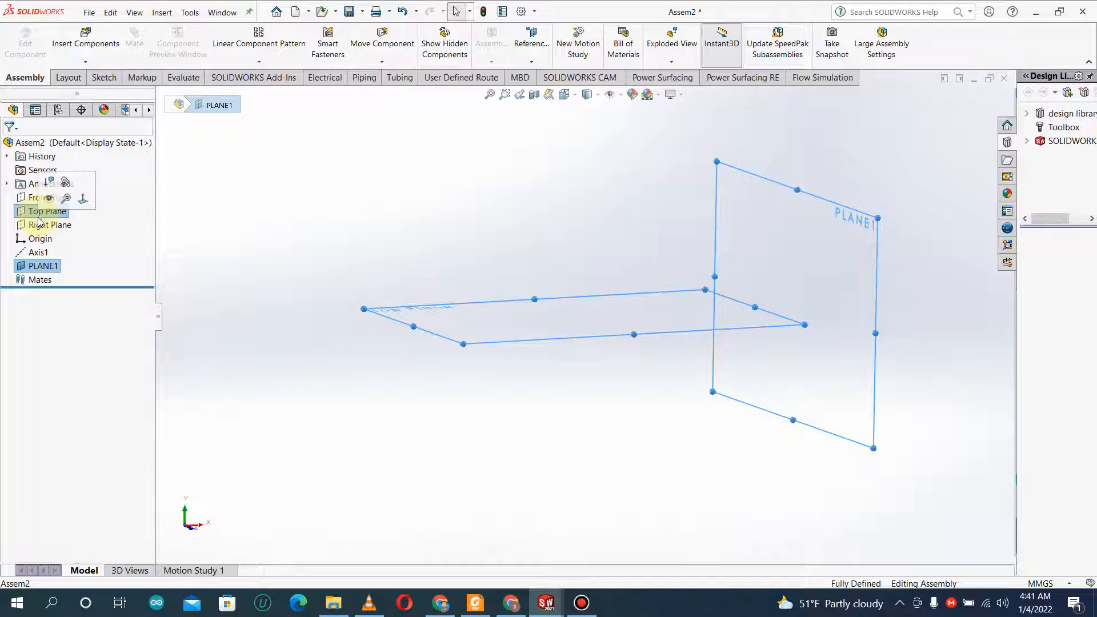
{"action": "left_click", "coordinate": [531, 61]}
{"action": "left_click", "coordinate": [531, 94]}
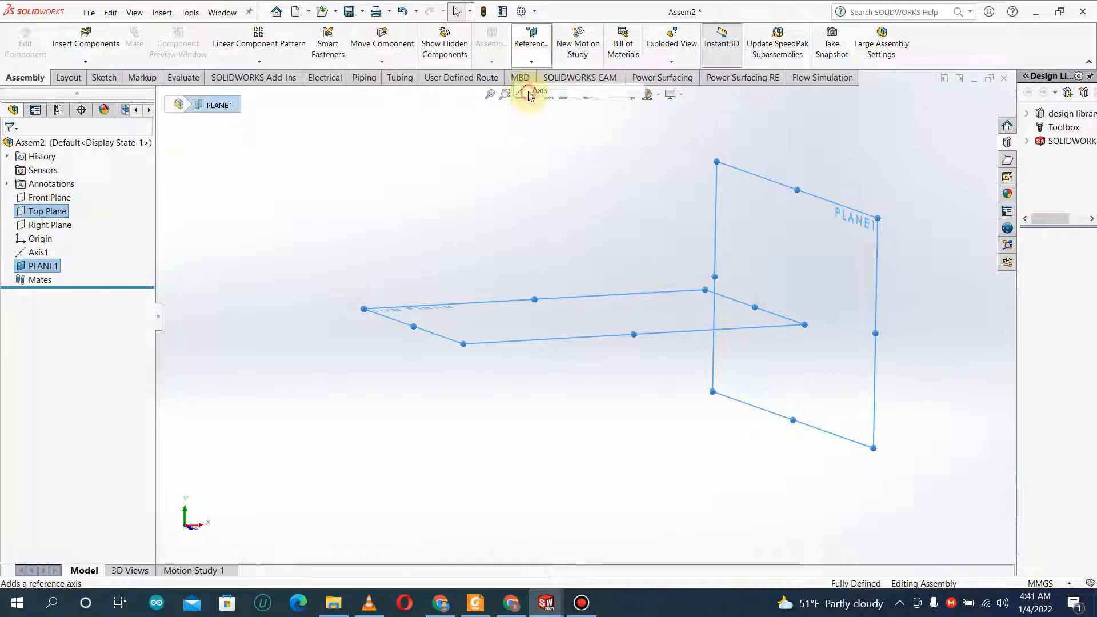
{"action": "left_click", "coordinate": [11, 147]}
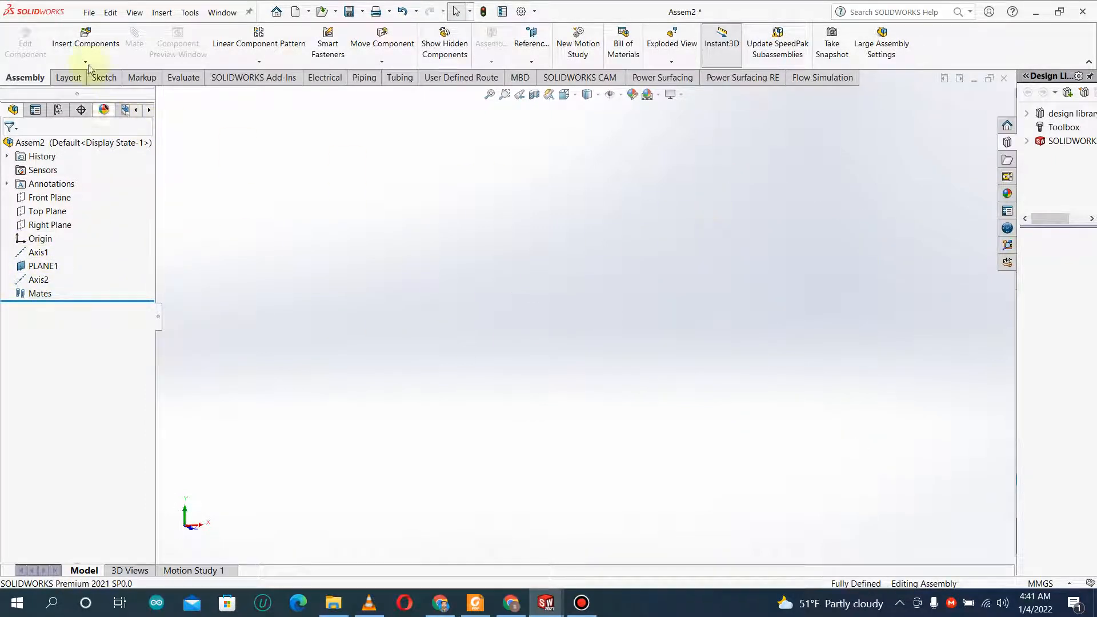
{"action": "left_click", "coordinate": [86, 45]}
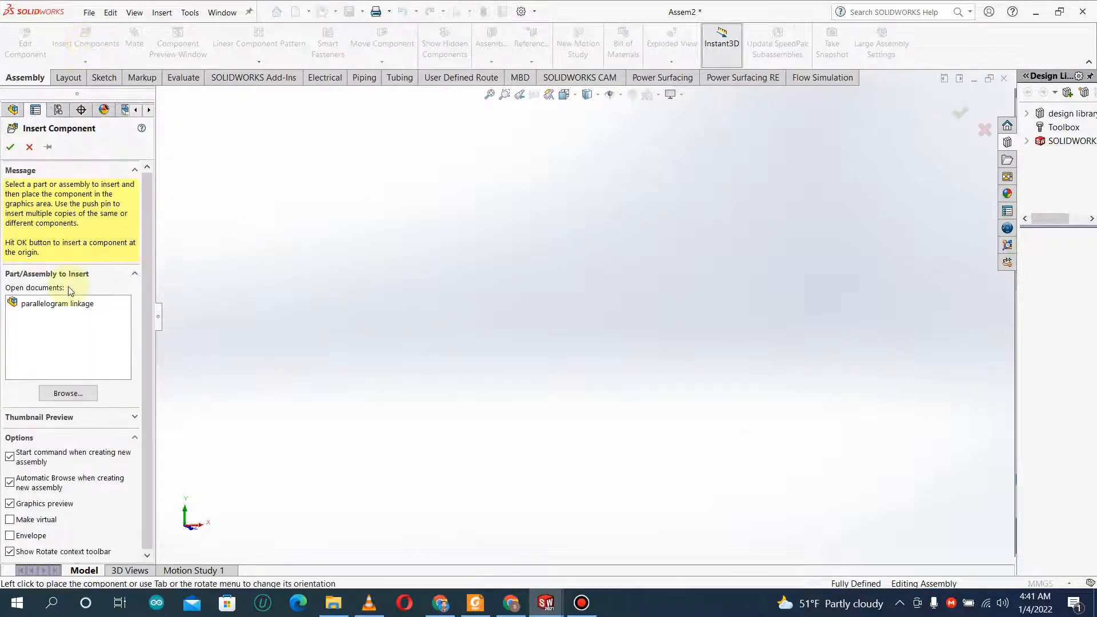
{"action": "left_click", "coordinate": [70, 393]}
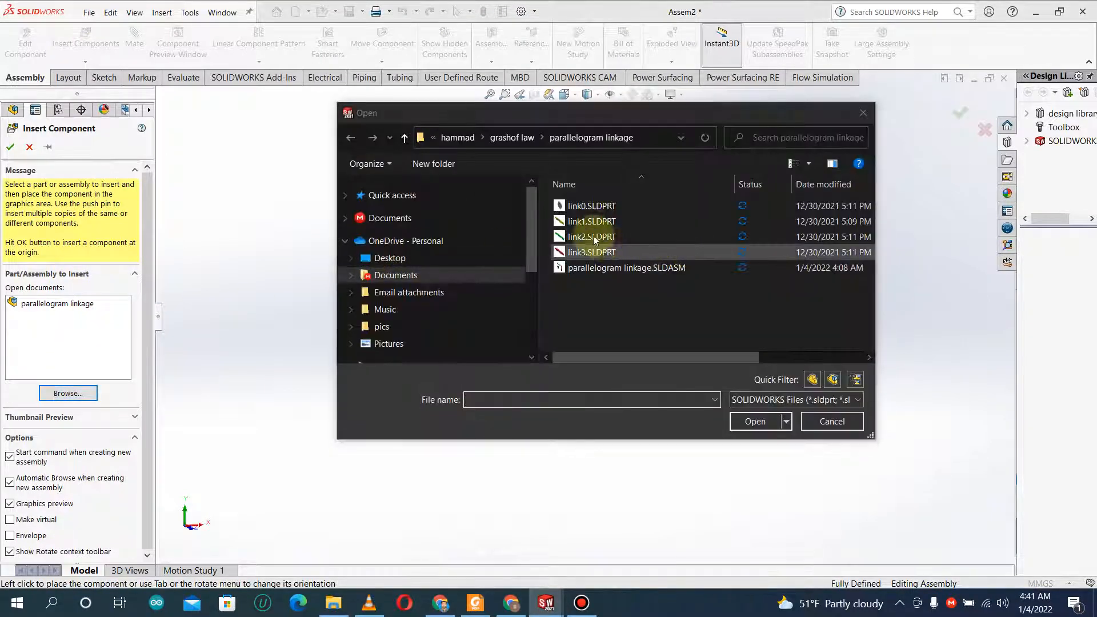
{"action": "left_click", "coordinate": [590, 207]}
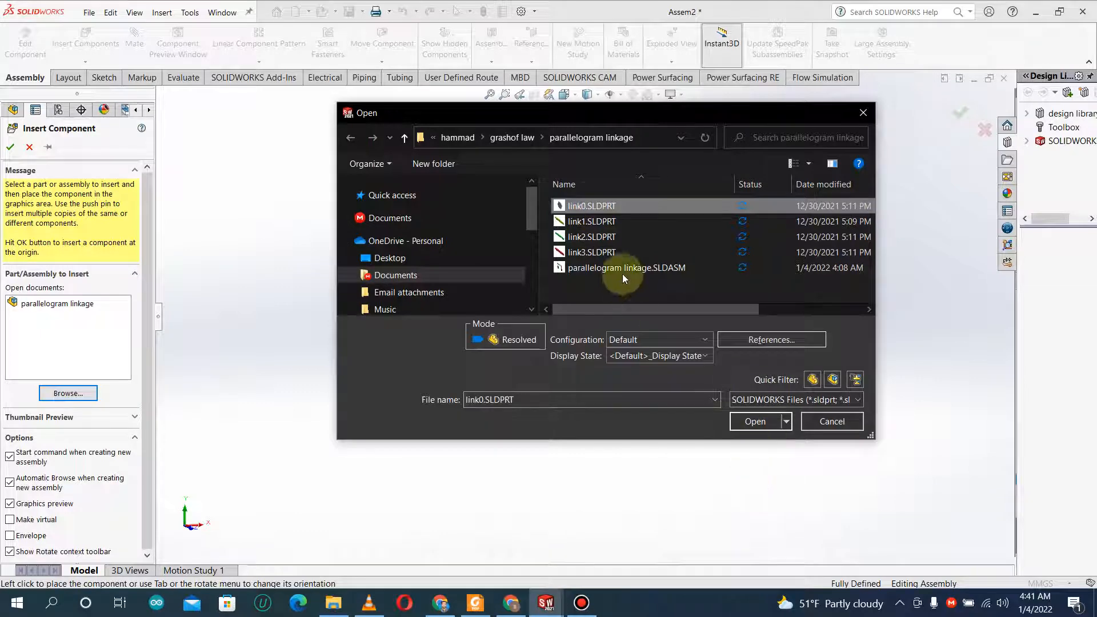
{"action": "left_click", "coordinate": [755, 422]}
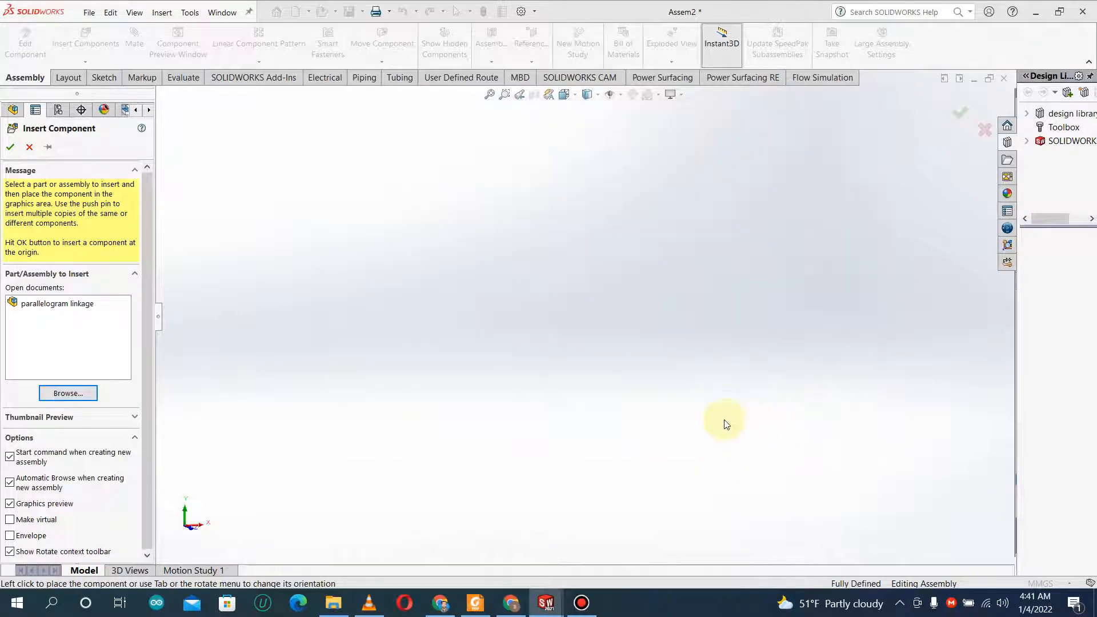
{"action": "left_click", "coordinate": [573, 332]}
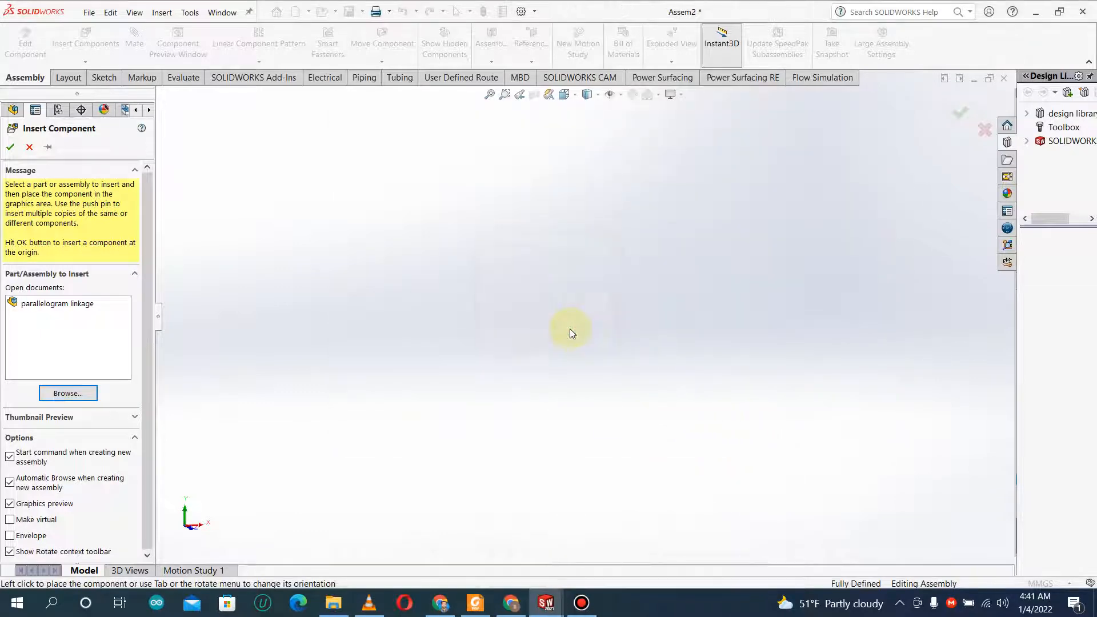
{"action": "left_click", "coordinate": [576, 607]}
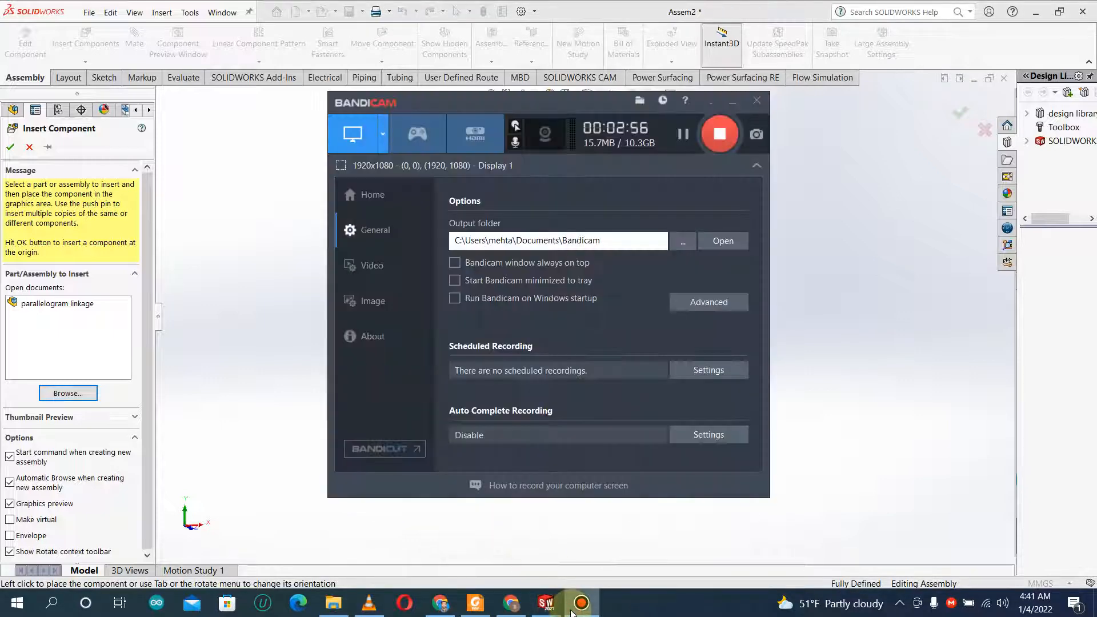
{"action": "left_click", "coordinate": [579, 606]}
{"action": "mouse_move", "coordinate": [547, 603]}
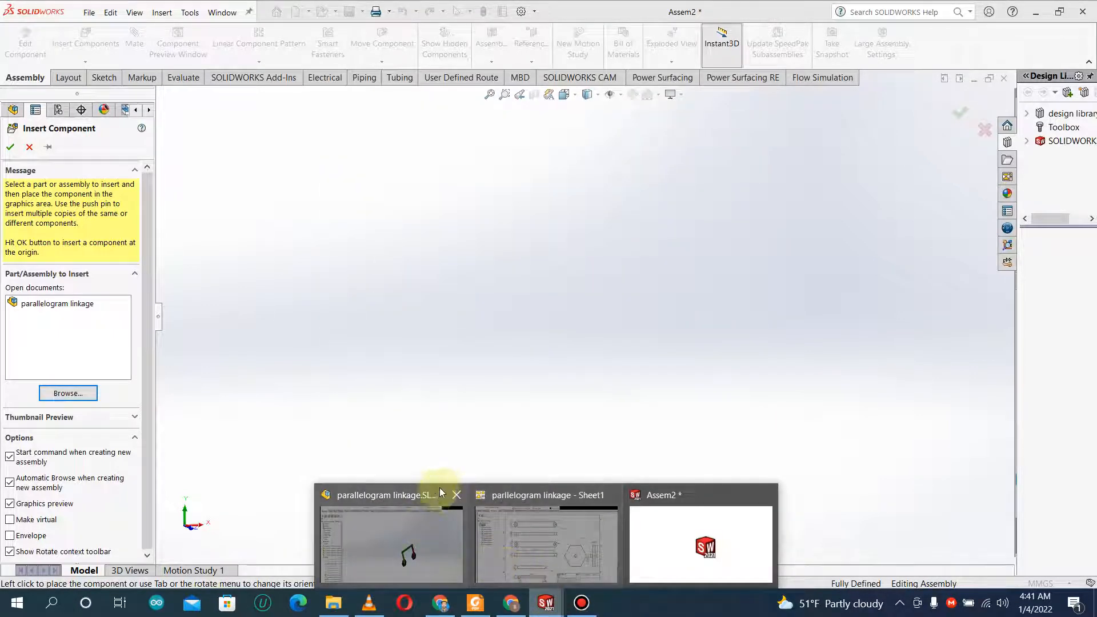
{"action": "mouse_move", "coordinate": [440, 487]}
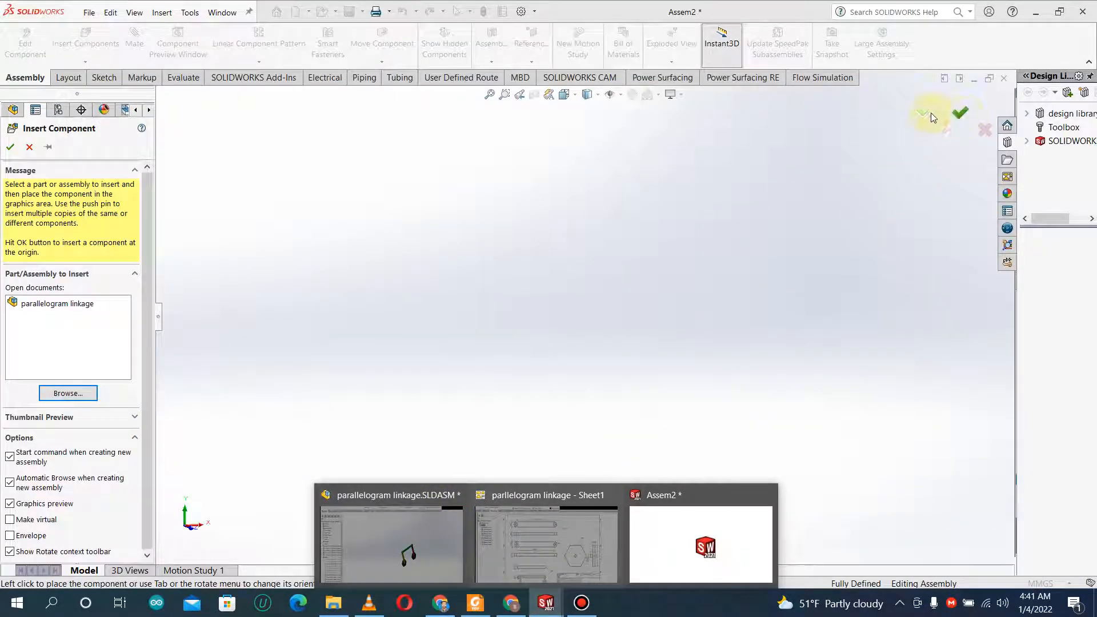
{"action": "left_click", "coordinate": [29, 147]}
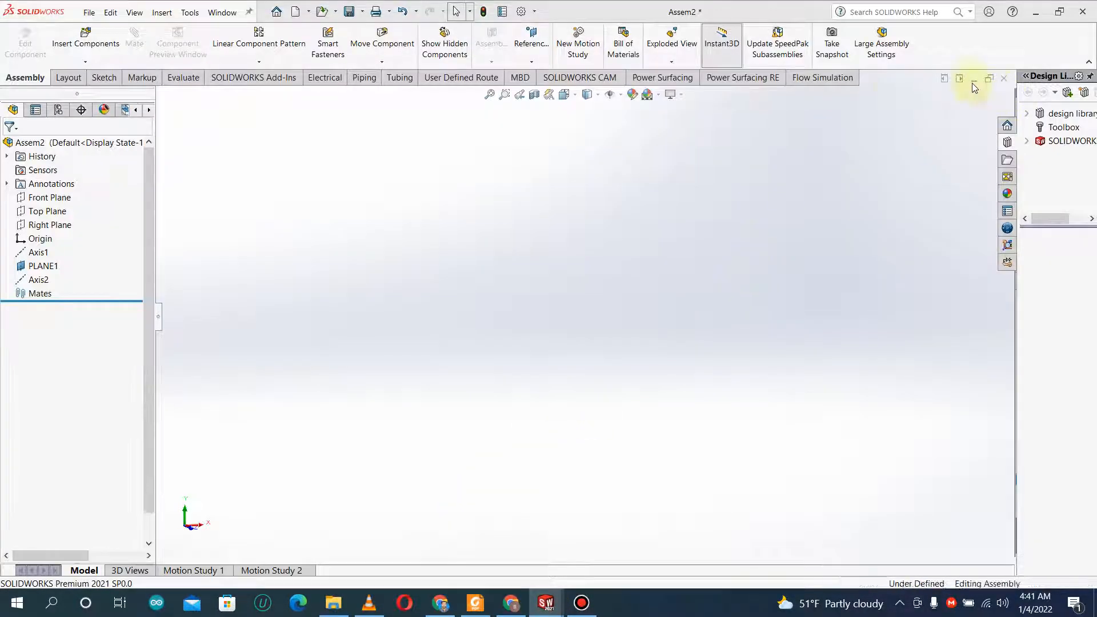
- Close the other open assembly, parallelogram linkage.SLDASM, without saving it and return to the new assembly
{"action": "left_click", "coordinate": [973, 83]}
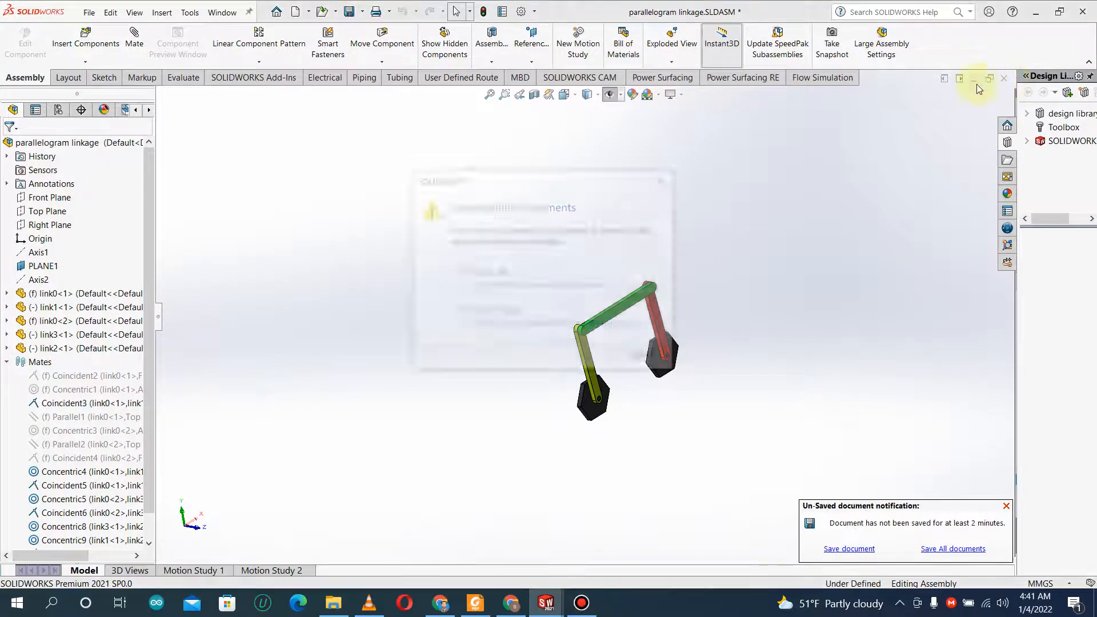
{"action": "left_click", "coordinate": [533, 325]}
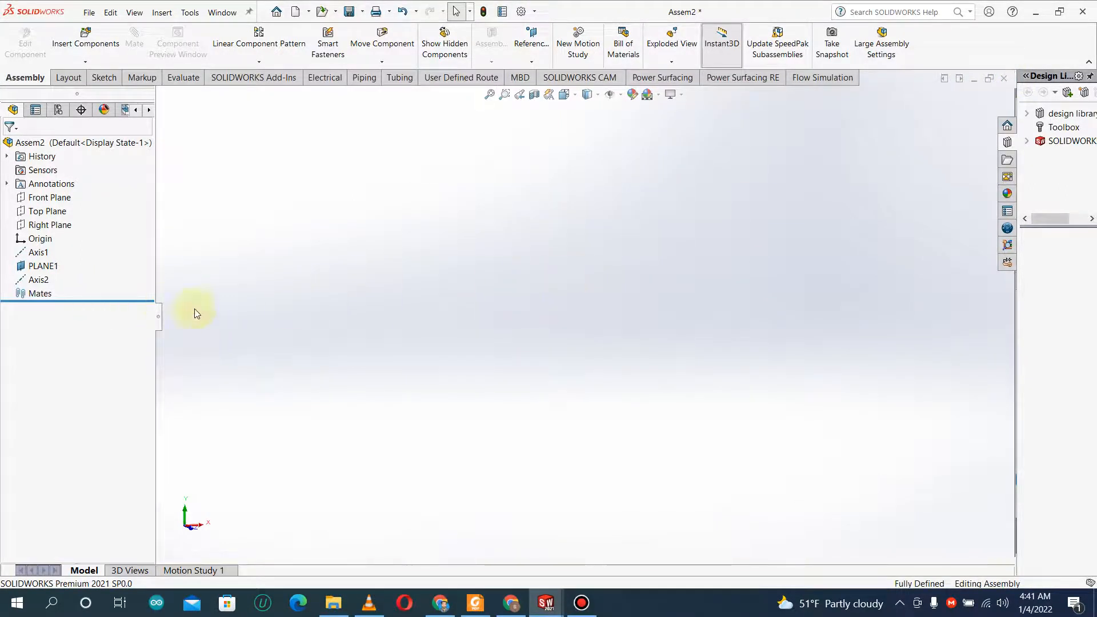
- Try to insert link0.SLDPRT from the parallelogram linkage folder into the new assembly
{"action": "left_click", "coordinate": [89, 39]}
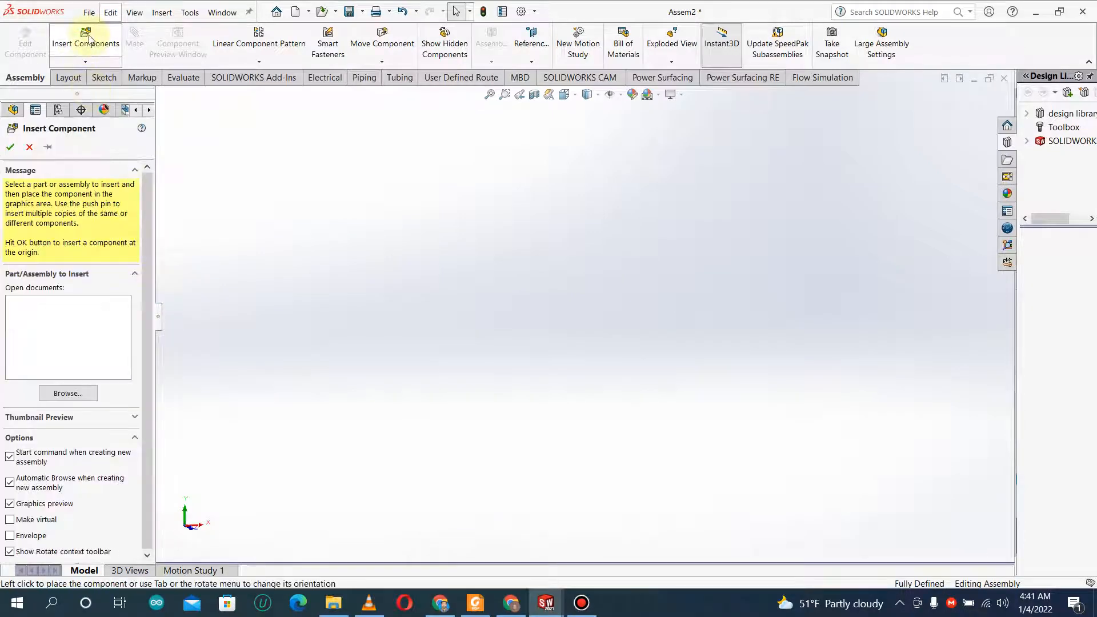
{"action": "left_click", "coordinate": [68, 393]}
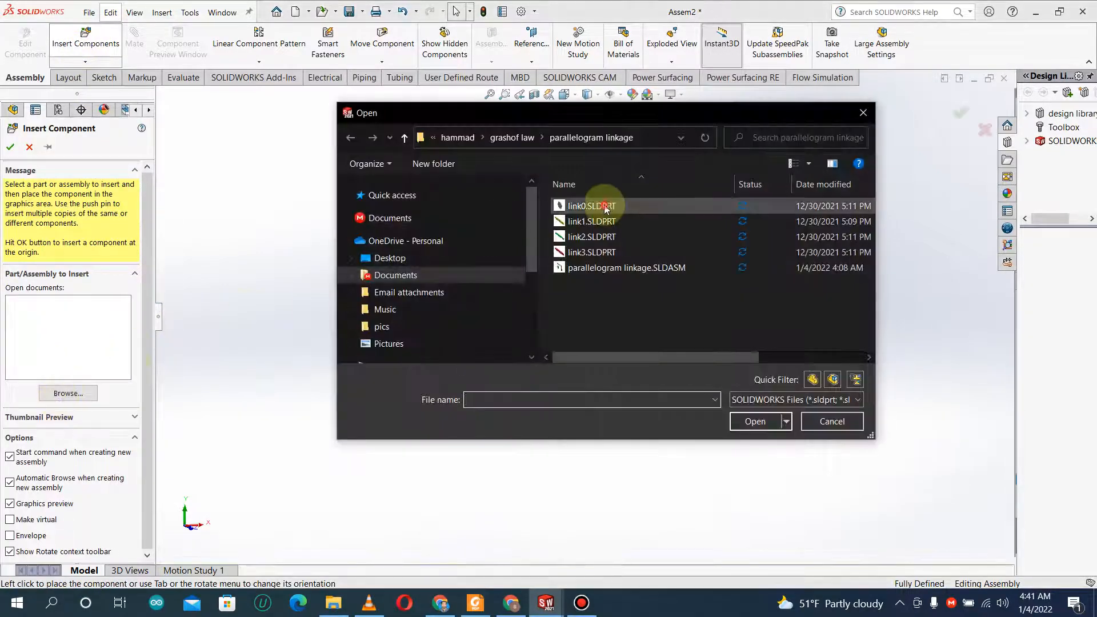
{"action": "left_click", "coordinate": [603, 206]}
{"action": "left_click", "coordinate": [750, 422]}
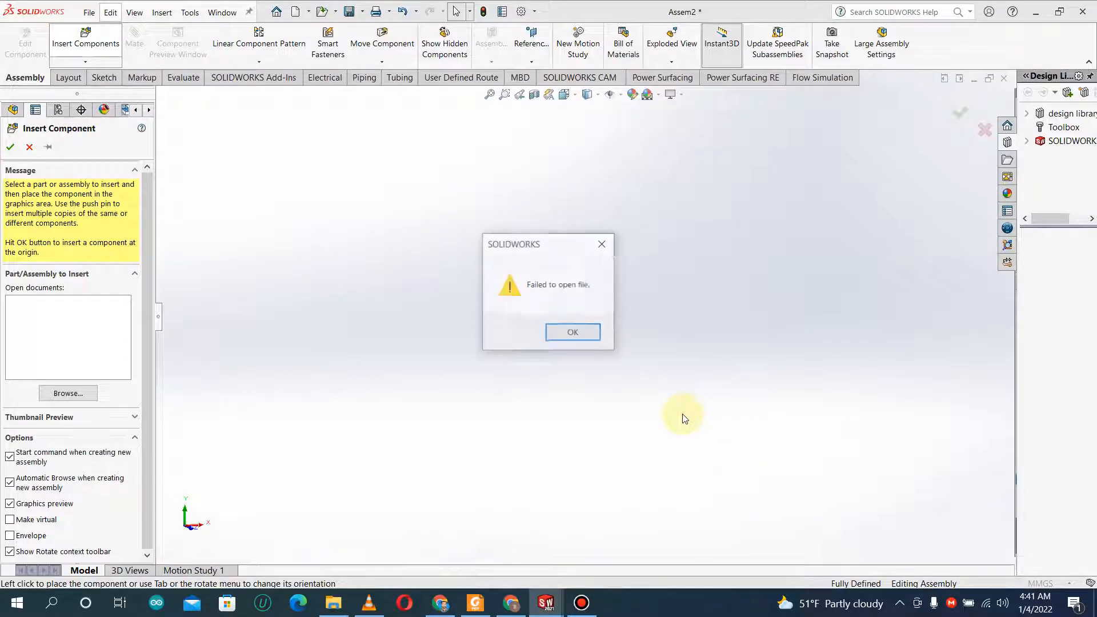
{"action": "left_click", "coordinate": [570, 335]}
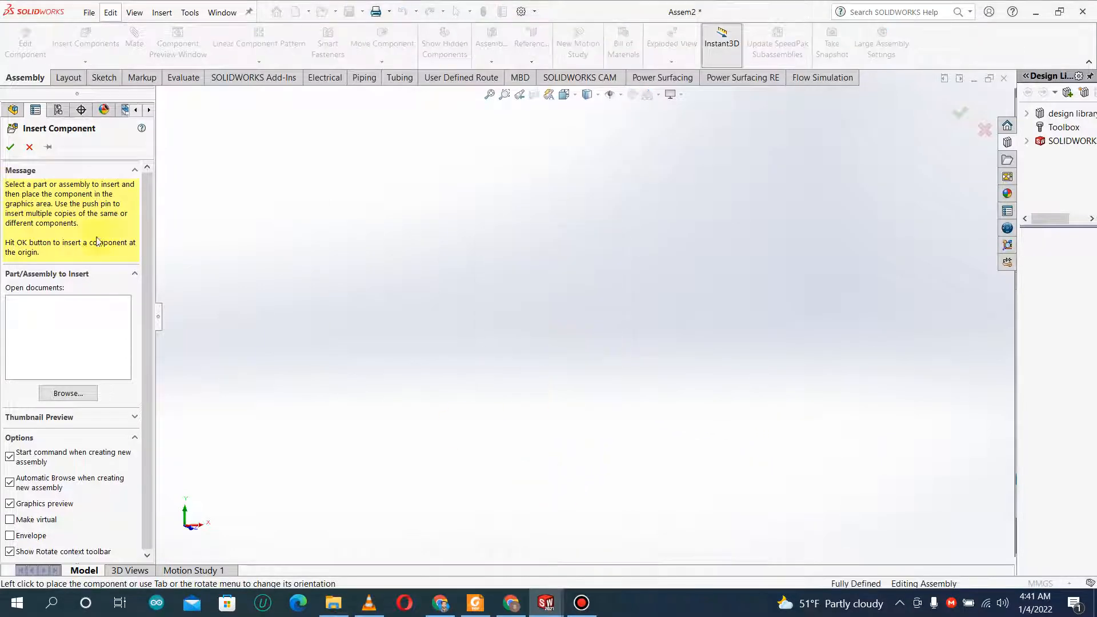
- Cancel the component insertion and switch to the open parallelogram linkage drawing sheet window
{"action": "left_click", "coordinate": [560, 608]}
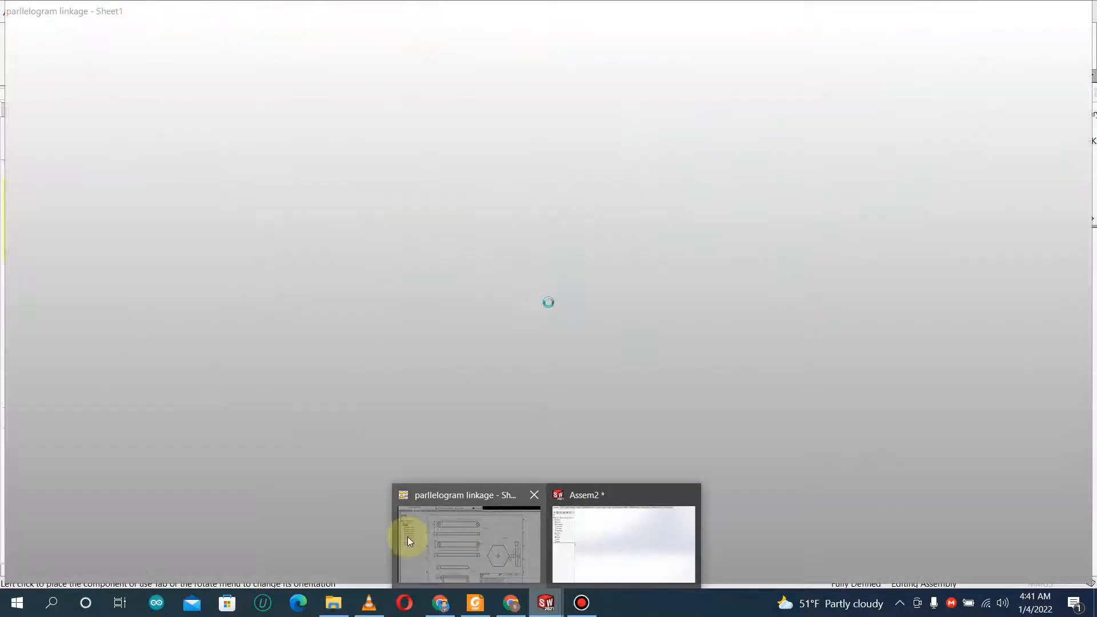
{"action": "left_click", "coordinate": [409, 538]}
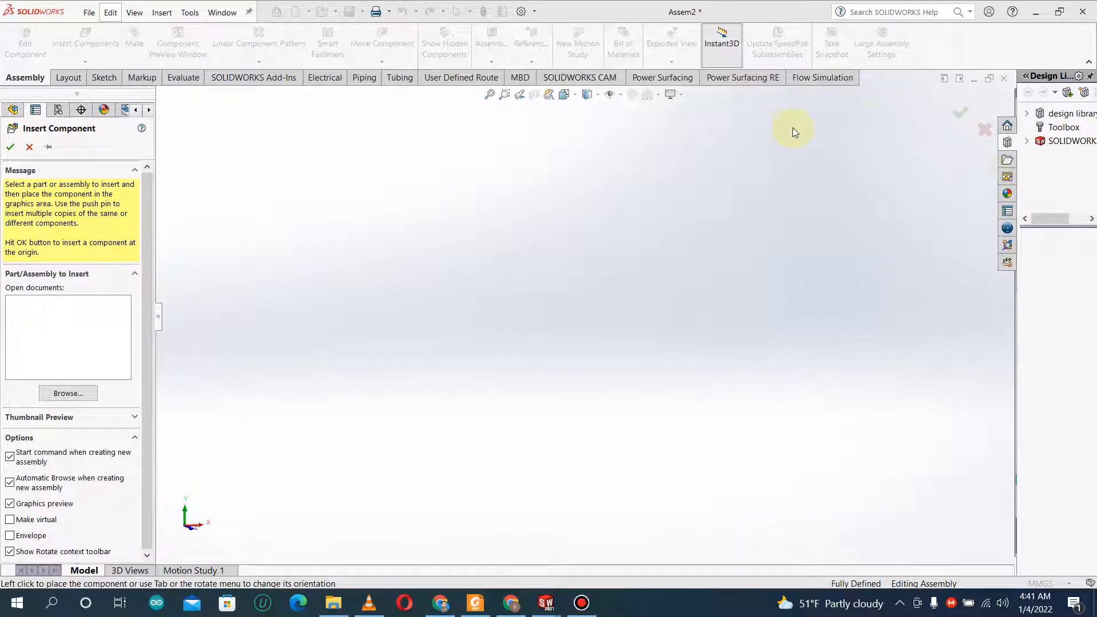
{"action": "key", "text": "Escape"}
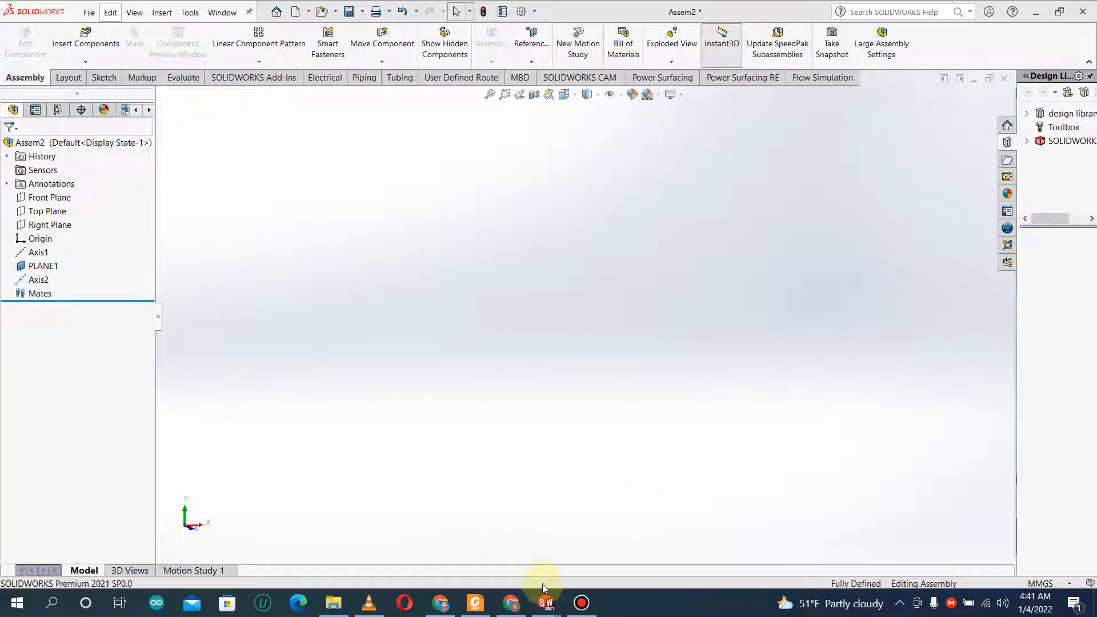
{"action": "mouse_move", "coordinate": [542, 610]}
{"action": "left_click", "coordinate": [513, 542]}
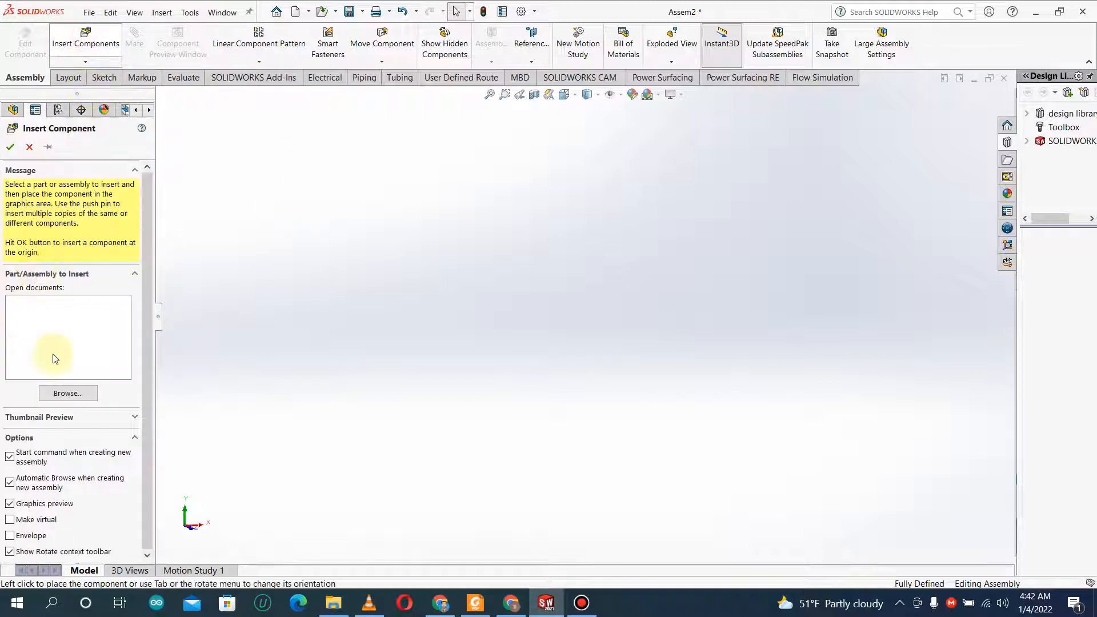
- Insert the part link0.SLDPRT from the parallelogram linkage folder and place it freely in the assembly
{"action": "left_click", "coordinate": [60, 394]}
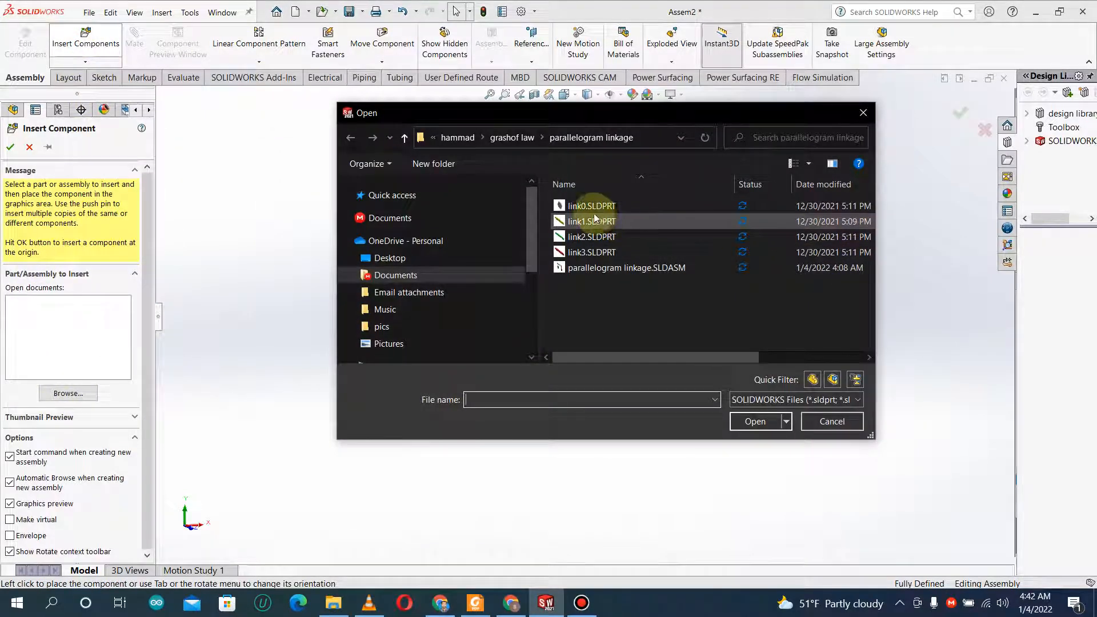
{"action": "left_click", "coordinate": [594, 220]}
{"action": "left_click", "coordinate": [749, 421]}
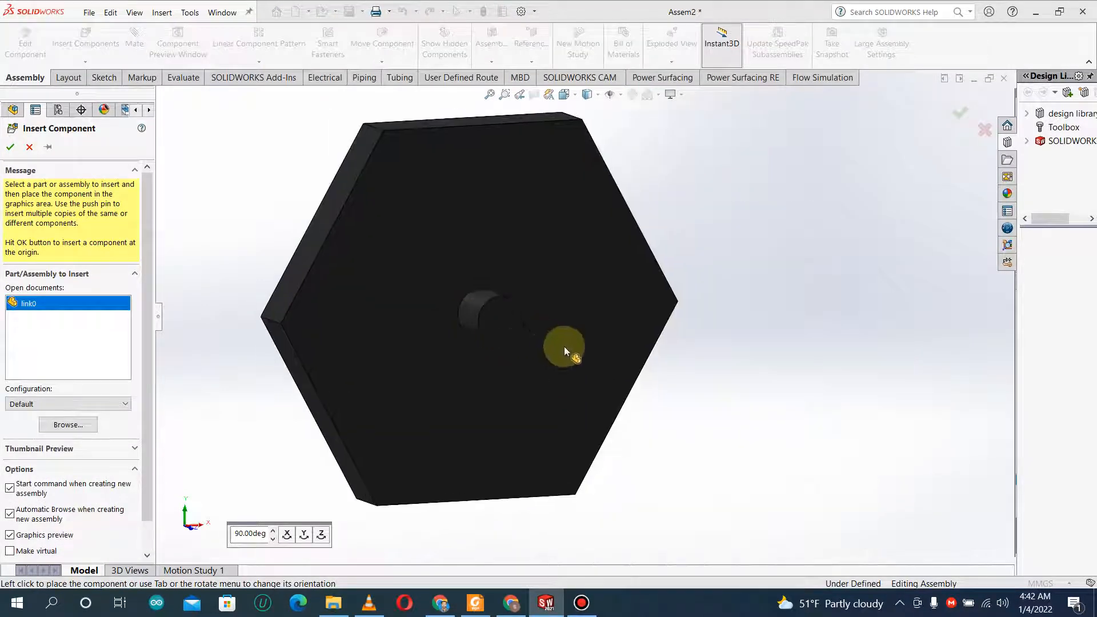
{"action": "scroll", "coordinate": [564, 346], "scroll_direction": "up", "scroll_amount": 5}
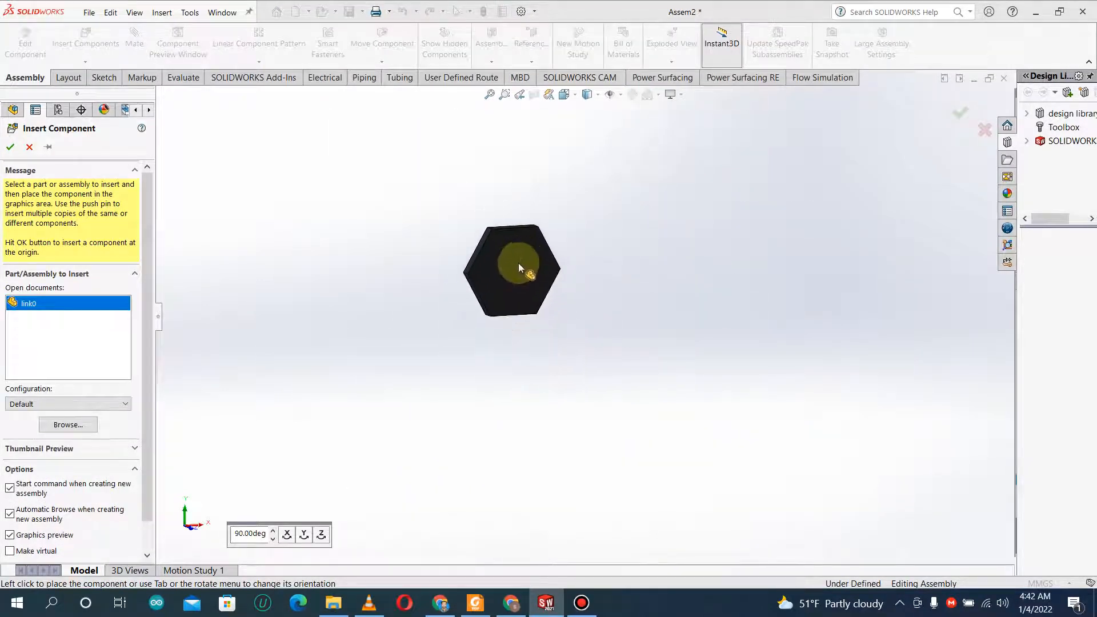
{"action": "left_click", "coordinate": [519, 264]}
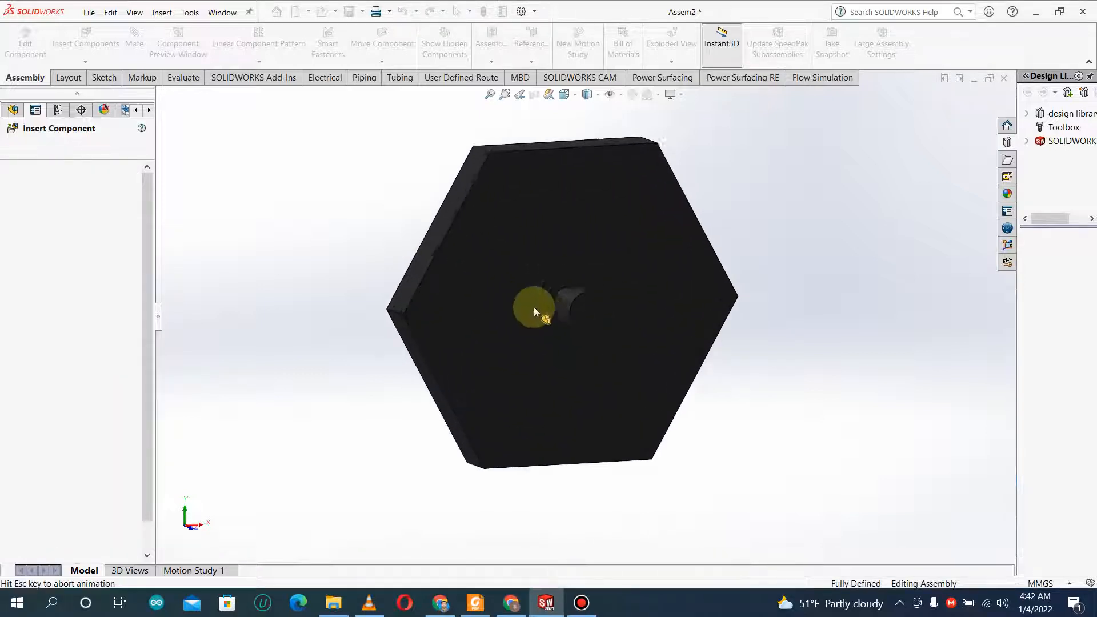
- Try to add a concentric mate between the pin face of the fixed link0 and Axis1
{"action": "scroll", "coordinate": [756, 298], "scroll_direction": "down", "scroll_amount": 4}
{"action": "scroll", "coordinate": [647, 331], "scroll_direction": "up", "scroll_amount": 6}
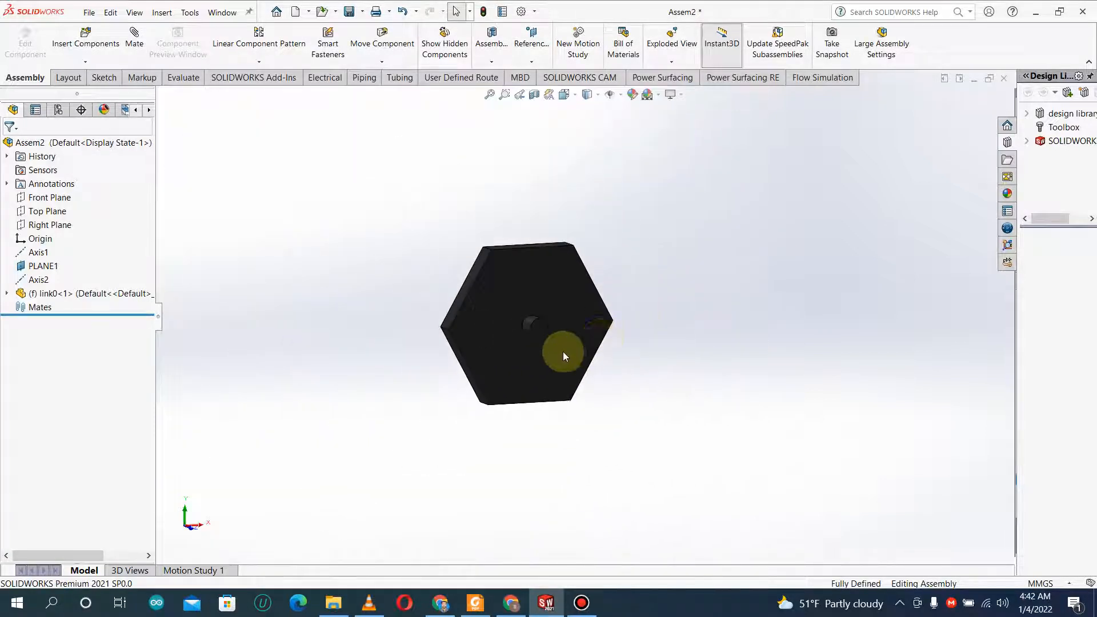
{"action": "middle_click_drag", "start_coordinate": [564, 352], "coordinate": [510, 395]}
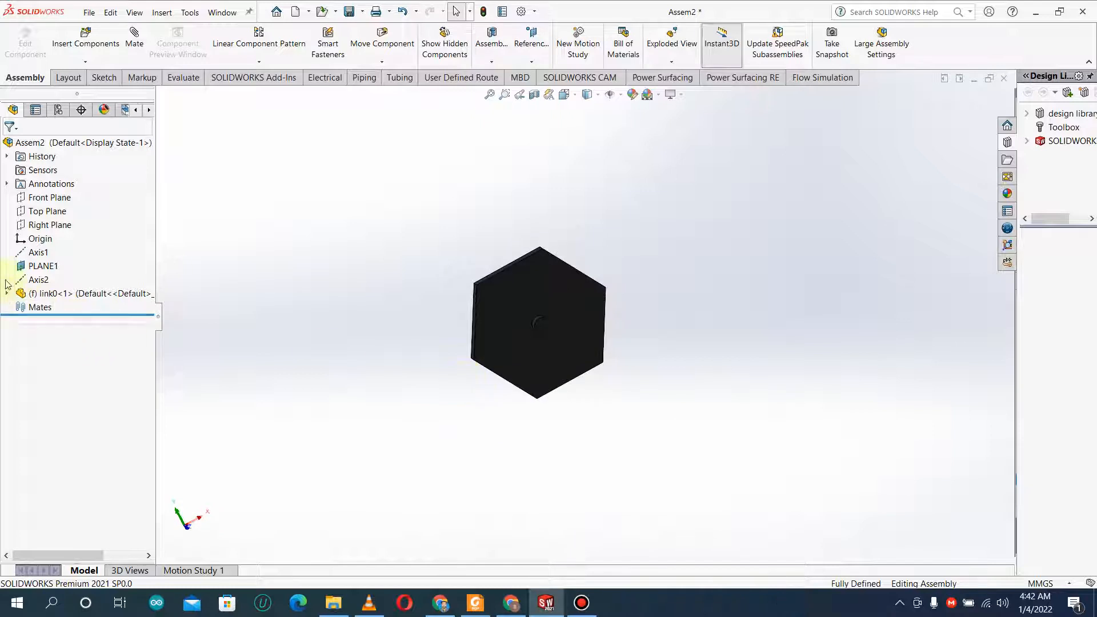
{"action": "middle_click_drag", "start_coordinate": [457, 301], "coordinate": [490, 326]}
{"action": "scroll", "coordinate": [541, 325], "scroll_direction": "down", "scroll_amount": 2}
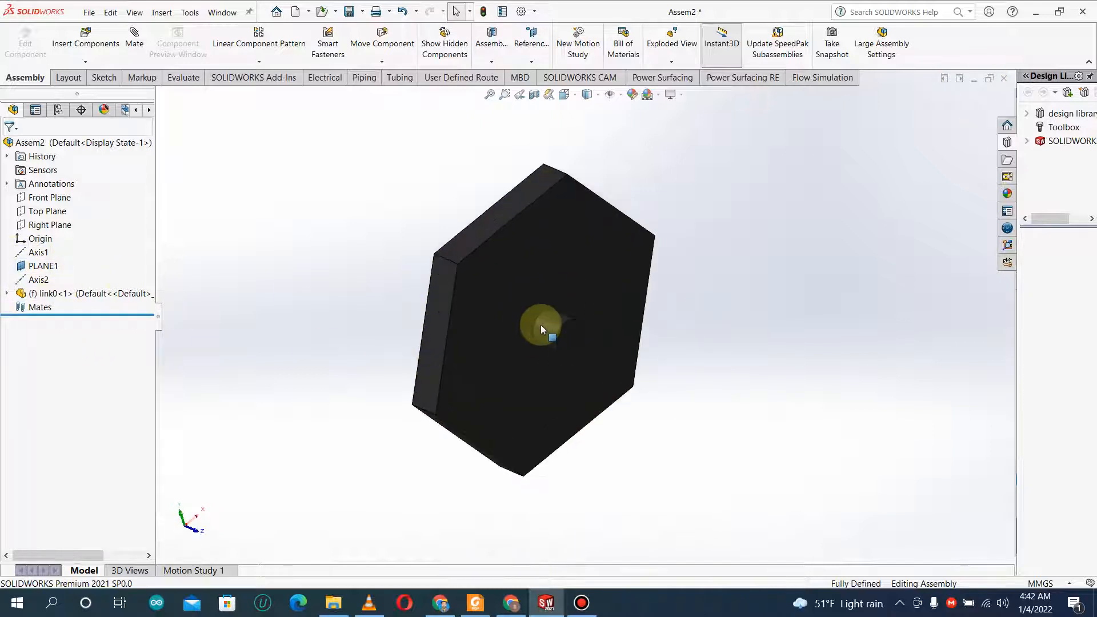
{"action": "left_click", "coordinate": [550, 327]}
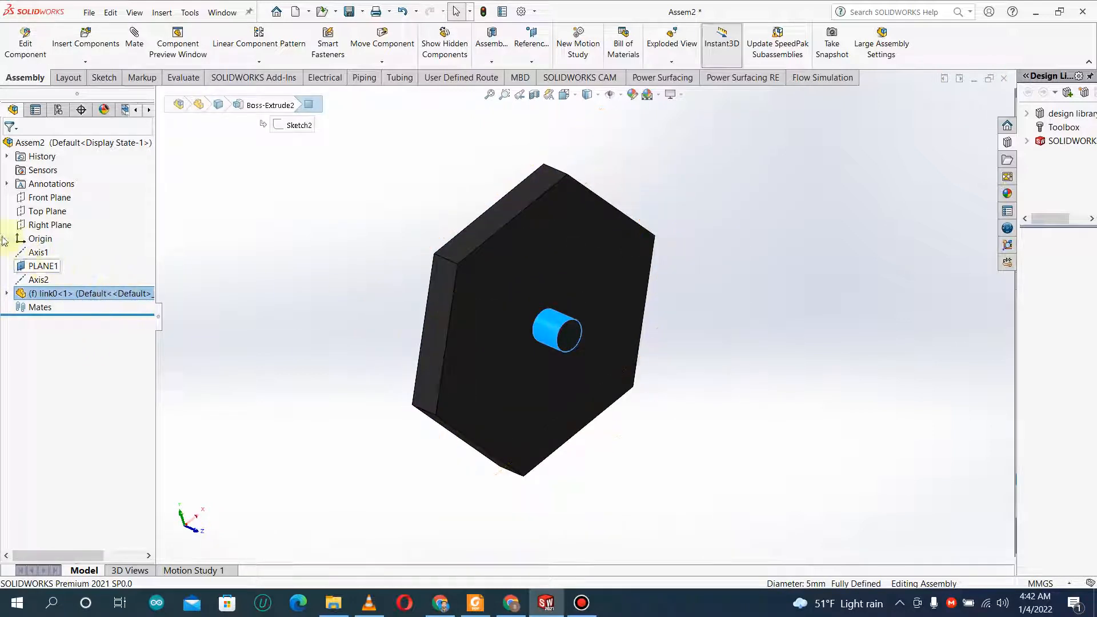
{"action": "left_click", "coordinate": [39, 253], "text": "ctrl"}
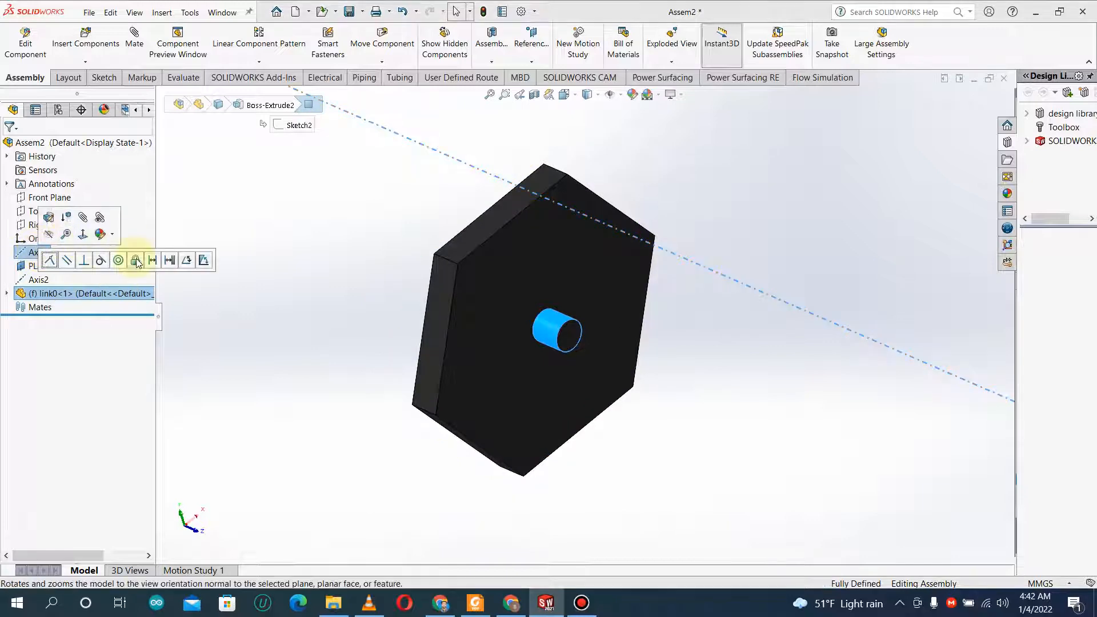
{"action": "left_click", "coordinate": [119, 261]}
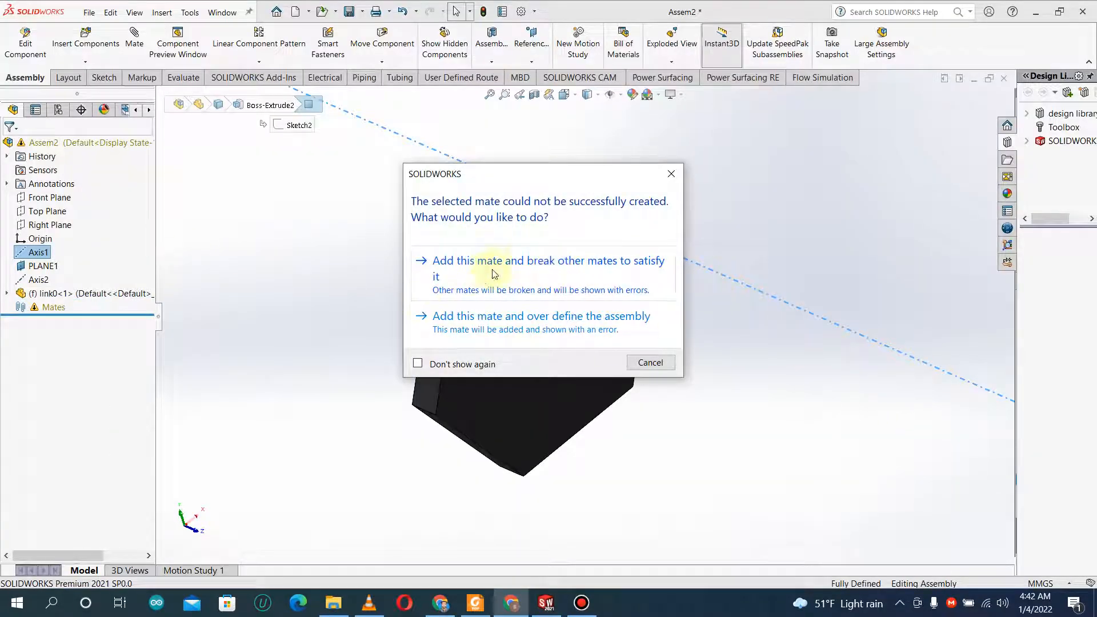
{"action": "left_click", "coordinate": [676, 172]}
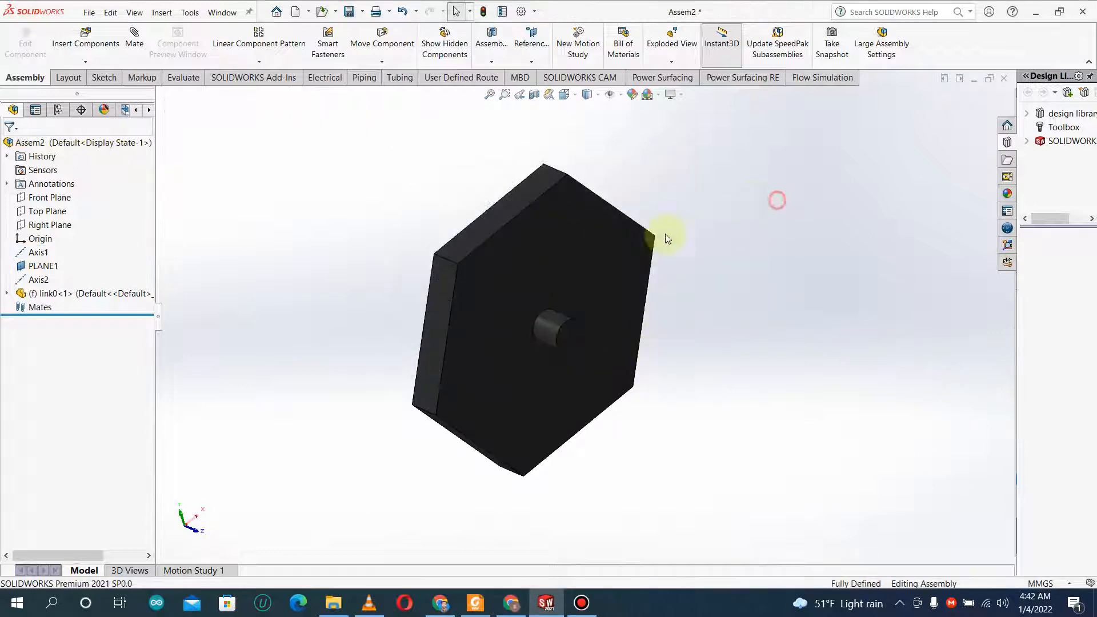
- Float the fixed link0 component and move it away from where it was inserted
{"action": "left_click", "coordinate": [537, 267]}
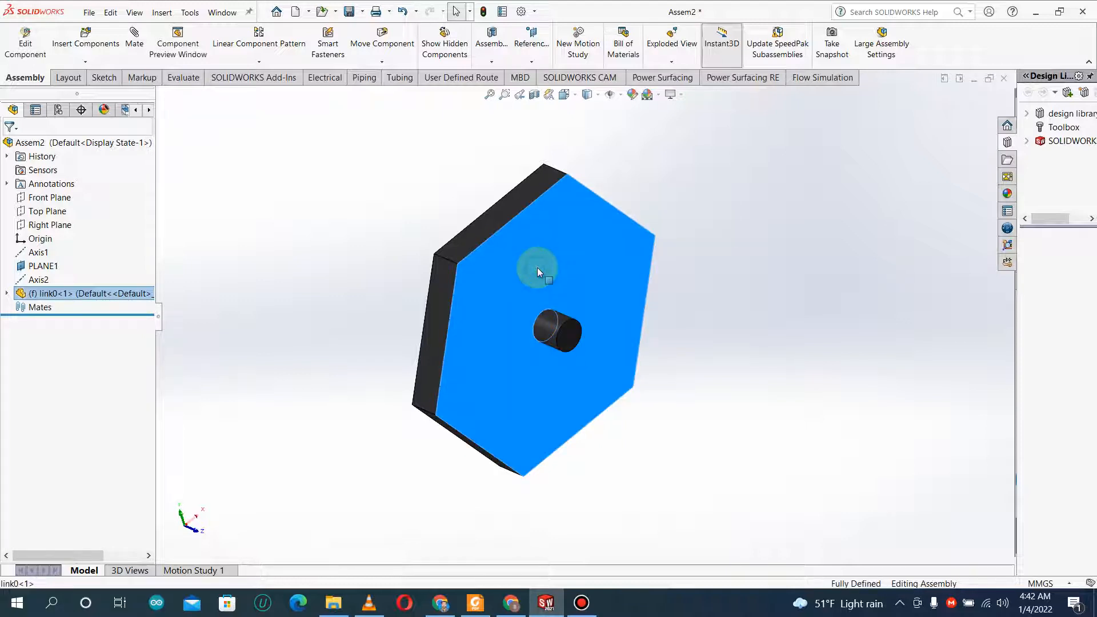
{"action": "right_click", "coordinate": [537, 268]}
{"action": "left_click", "coordinate": [563, 332]}
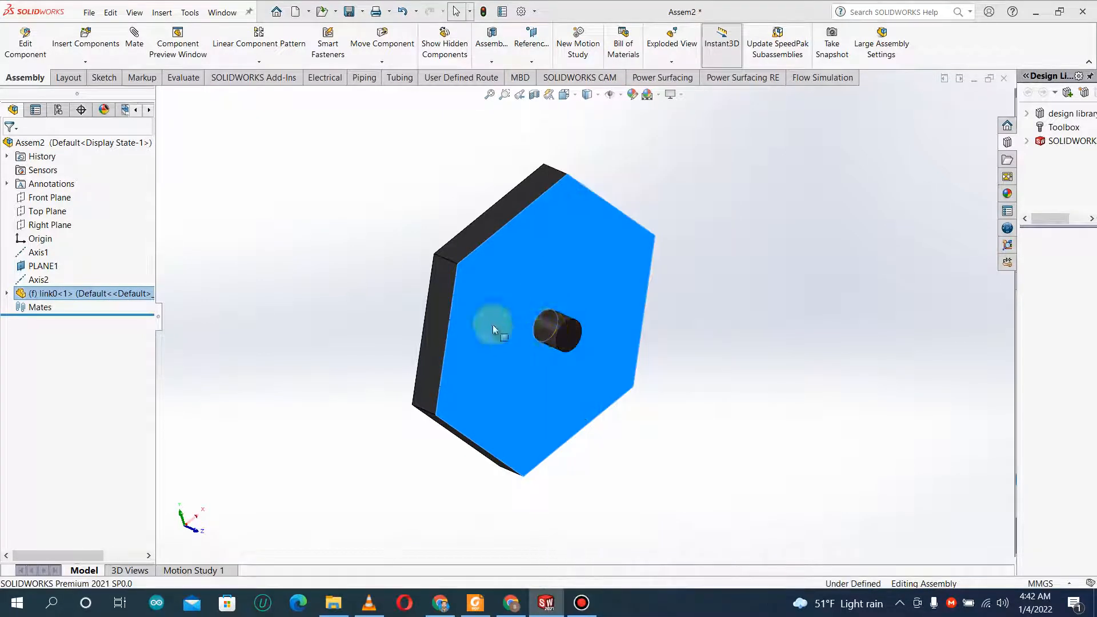
{"action": "left_click_drag", "start_coordinate": [515, 263], "coordinate": [565, 221]}
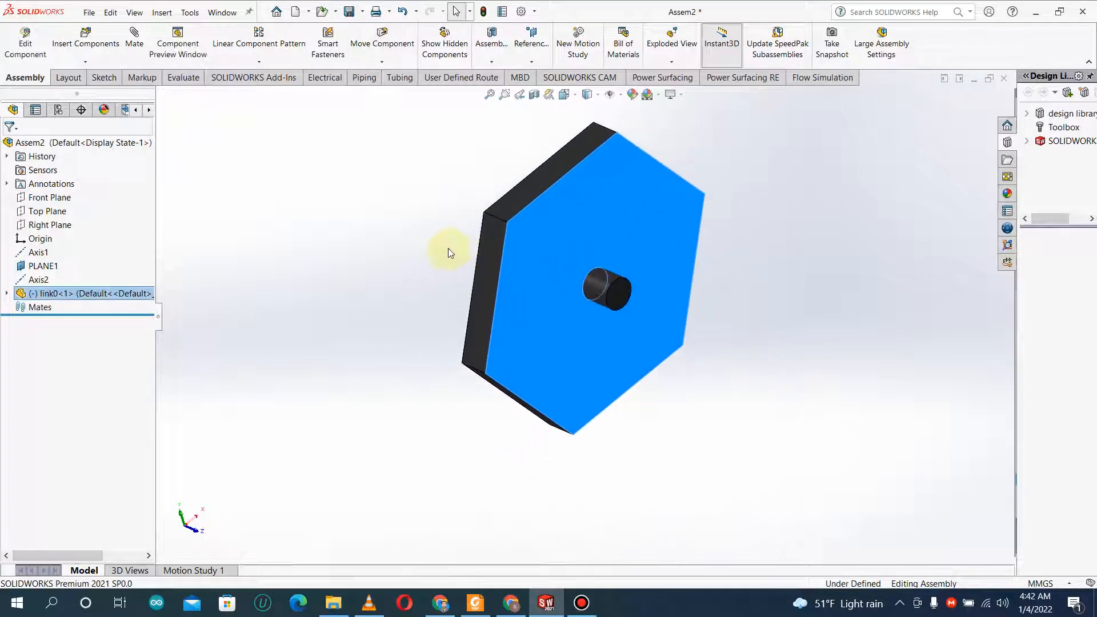
{"action": "left_click", "coordinate": [382, 235]}
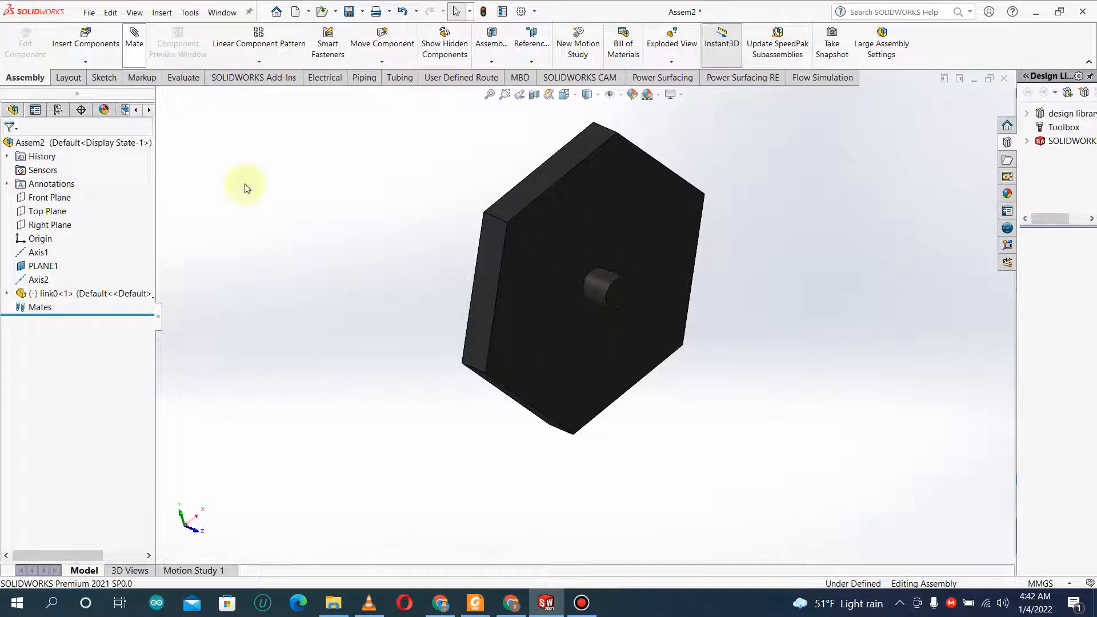
- Add a concentric mate between link0's cylindrical pin face and Axis1
{"action": "left_click", "coordinate": [605, 284]}
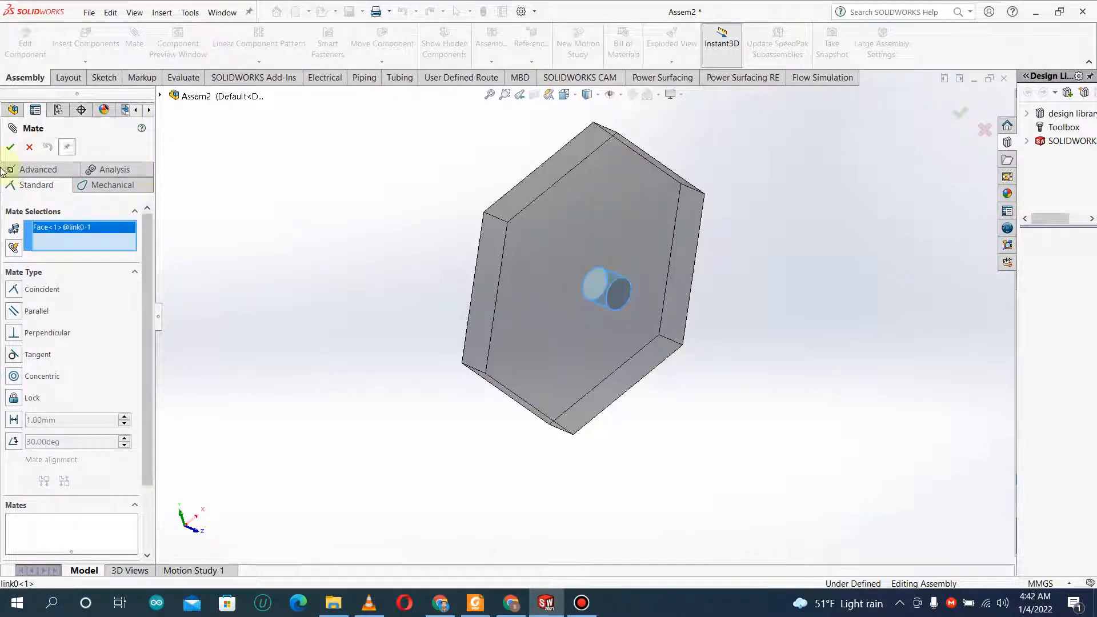
{"action": "left_click", "coordinate": [161, 96]}
{"action": "left_click", "coordinate": [204, 206]}
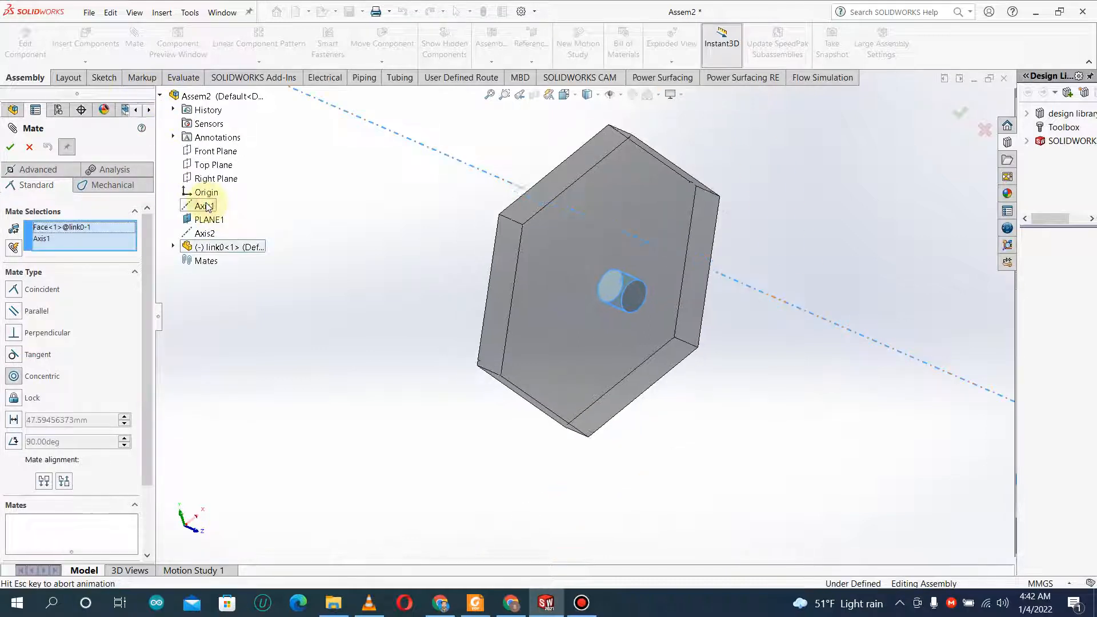
{"action": "left_click", "coordinate": [10, 148]}
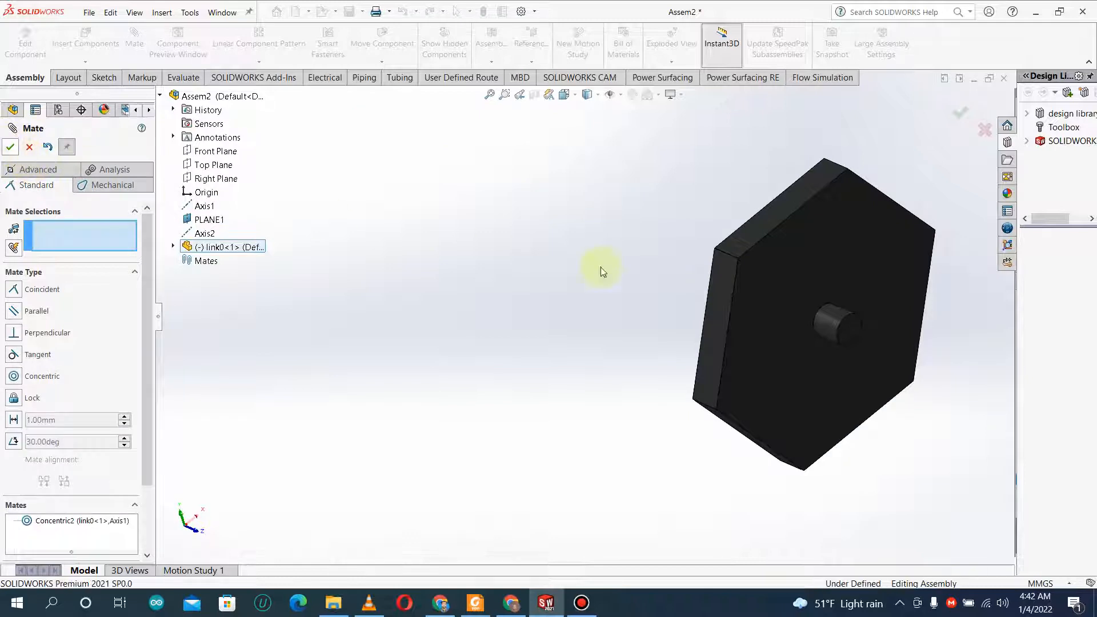
{"action": "key", "text": "Escape"}
- Add a parallel mate between the lower side face of link0's hexagonal plate and the Top Plane
{"action": "scroll", "coordinate": [859, 285], "scroll_direction": "up", "scroll_amount": 3}
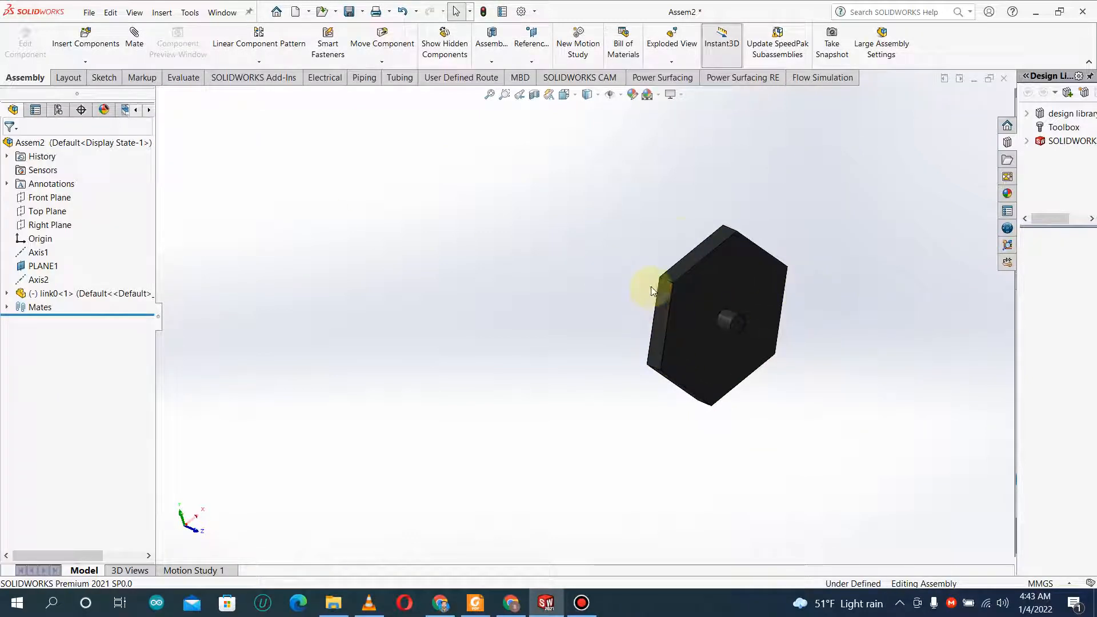
{"action": "middle_click_drag", "start_coordinate": [653, 291], "coordinate": [699, 349]}
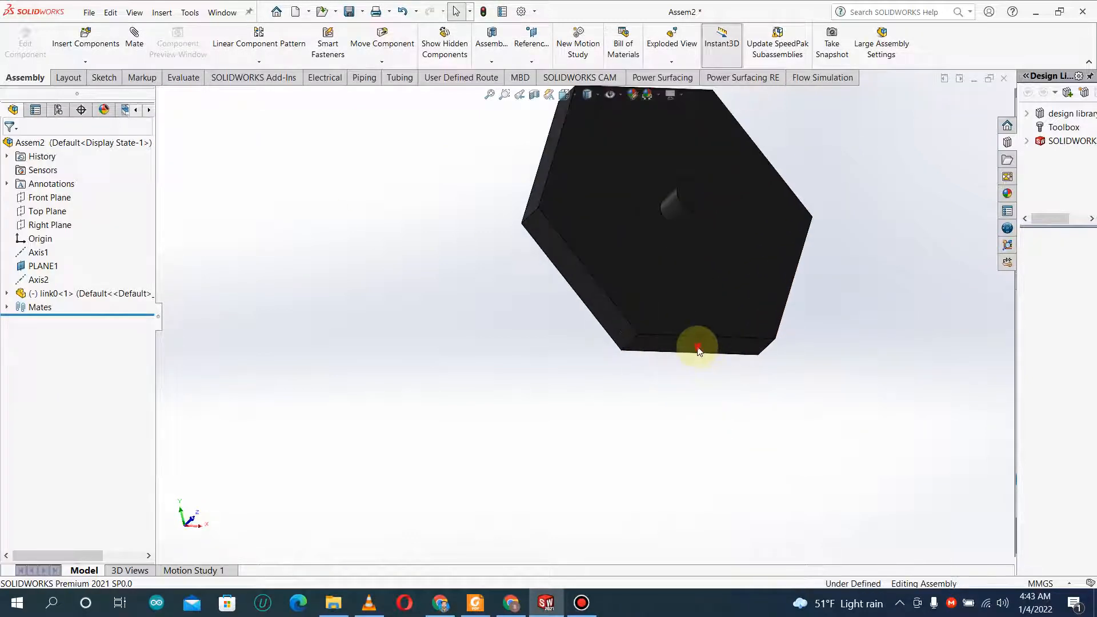
{"action": "left_click", "coordinate": [699, 350]}
{"action": "left_click", "coordinate": [49, 208], "text": "ctrl"}
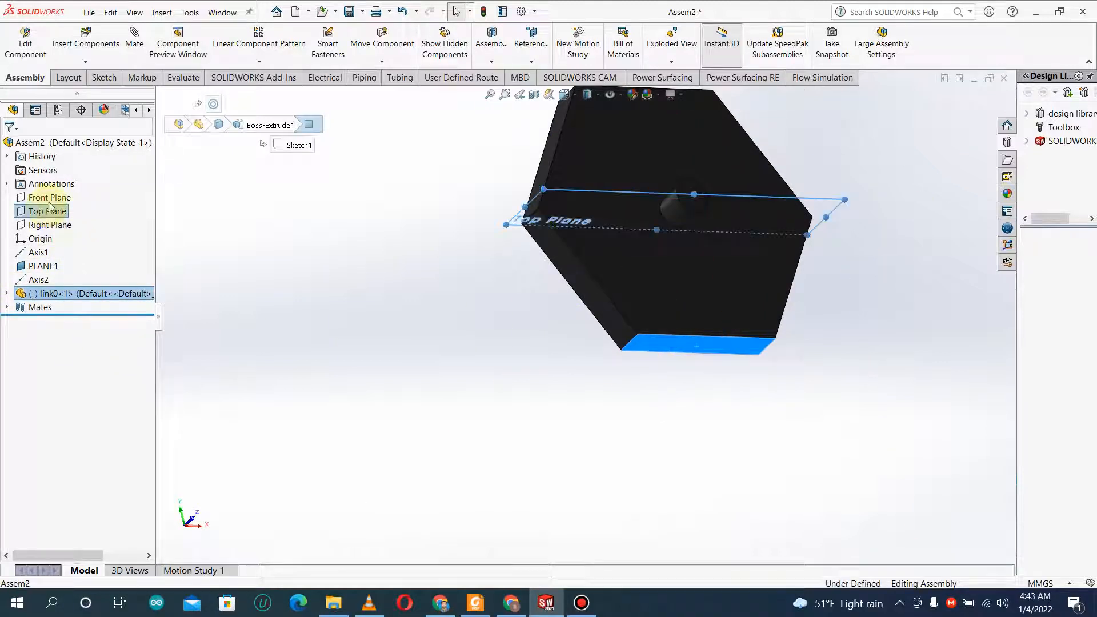
{"action": "left_click", "coordinate": [76, 217]}
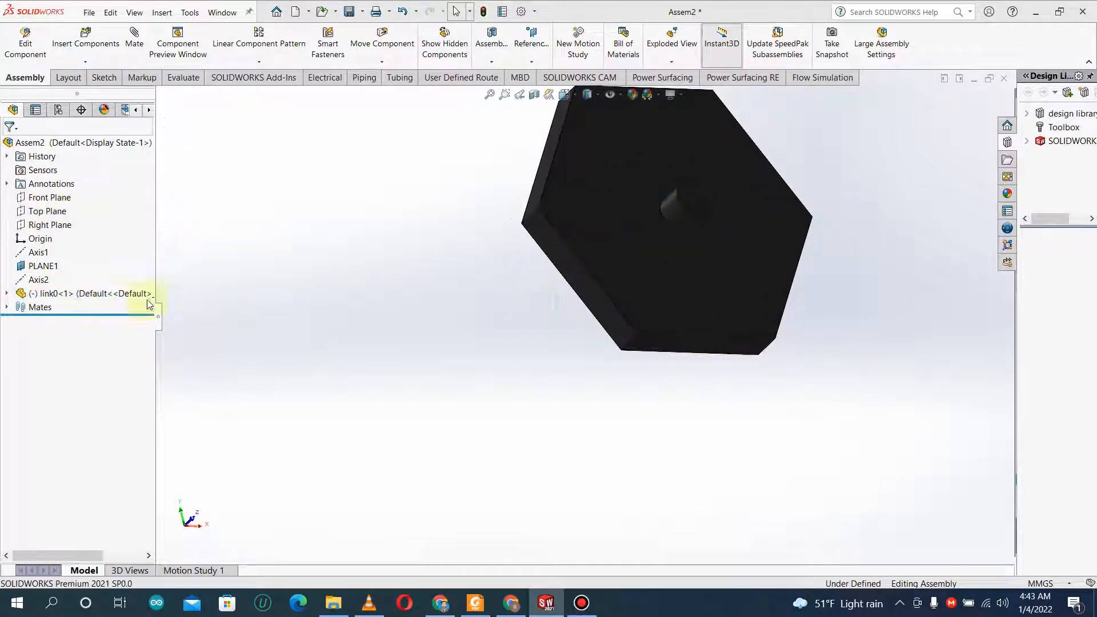
- Fix the link0 component in its mated position
{"action": "left_click", "coordinate": [629, 197]}
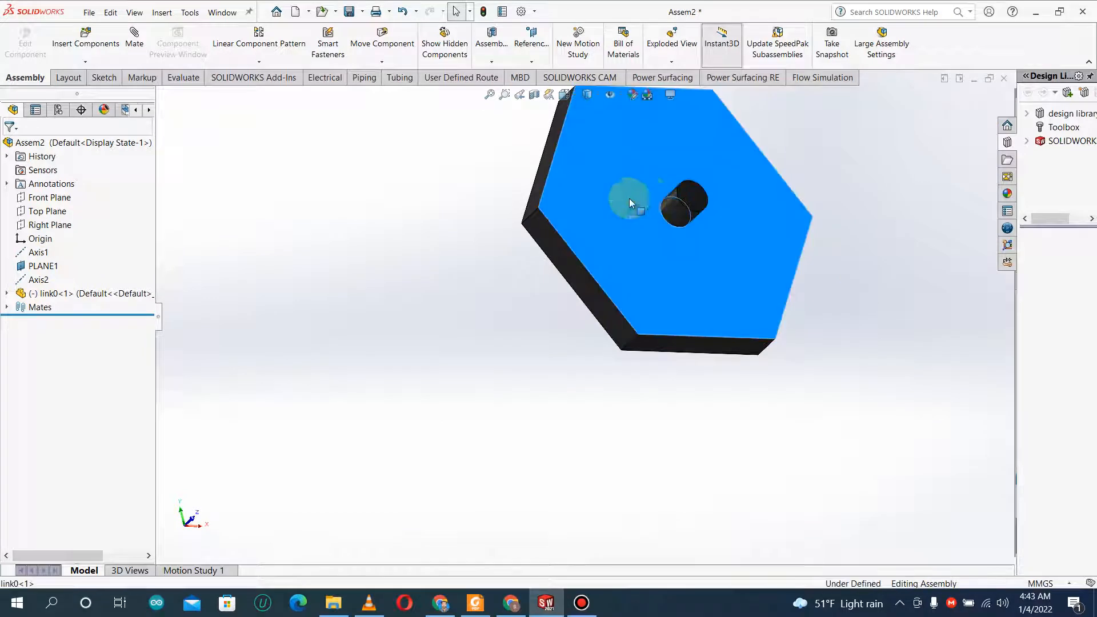
{"action": "right_click", "coordinate": [629, 198]}
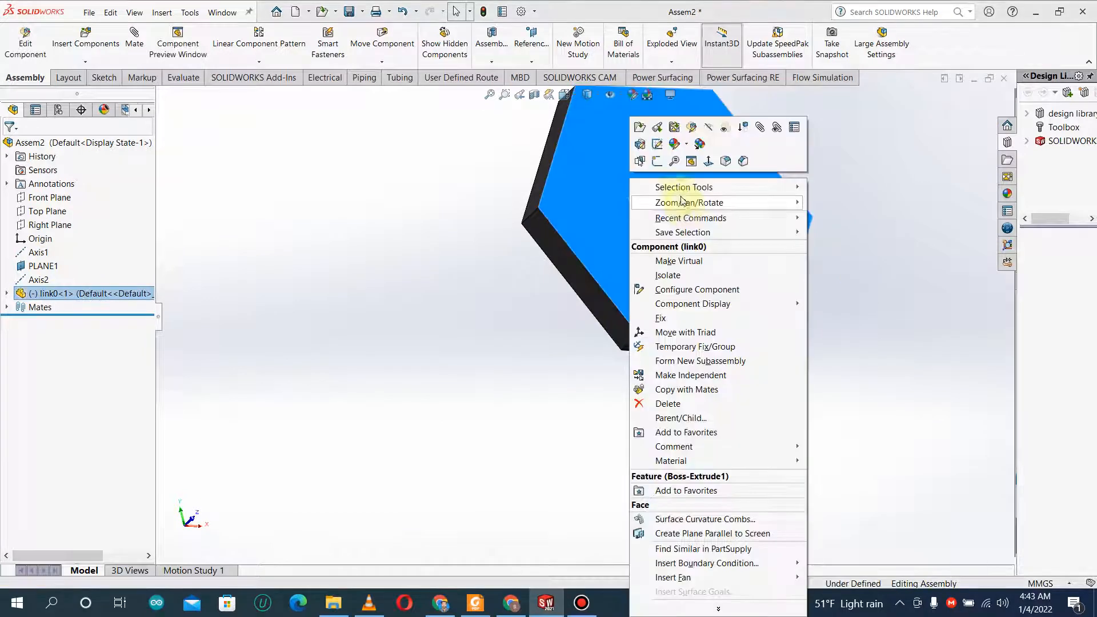
{"action": "left_click", "coordinate": [660, 318]}
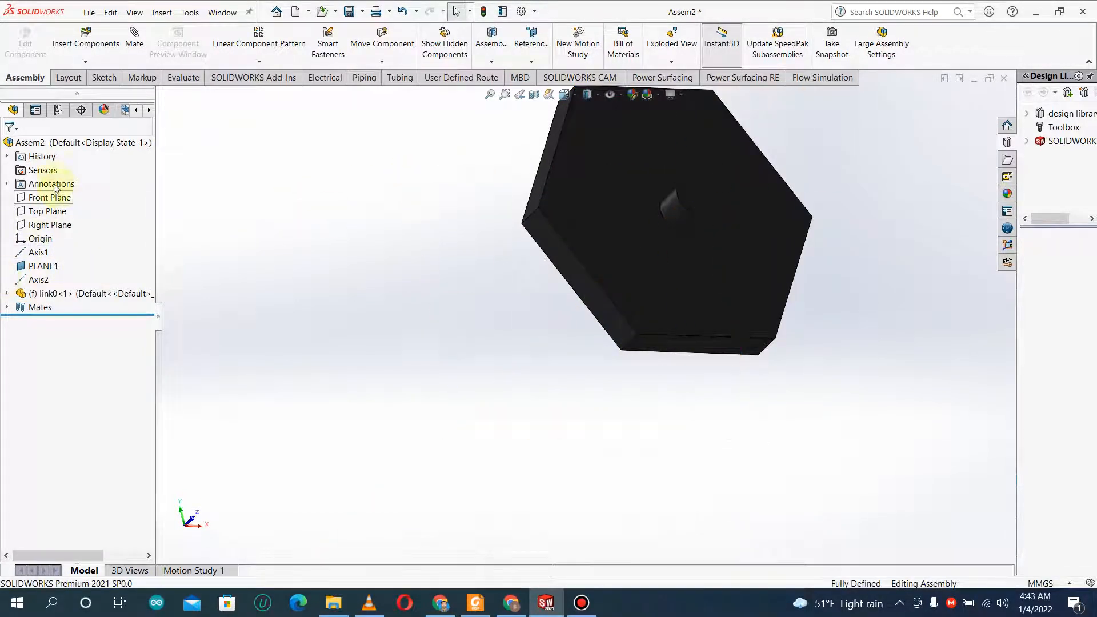
- Copy link0 and place the second instance to the right of the first in the front view
{"action": "left_click", "coordinate": [41, 209]}
{"action": "left_click", "coordinate": [50, 198]}
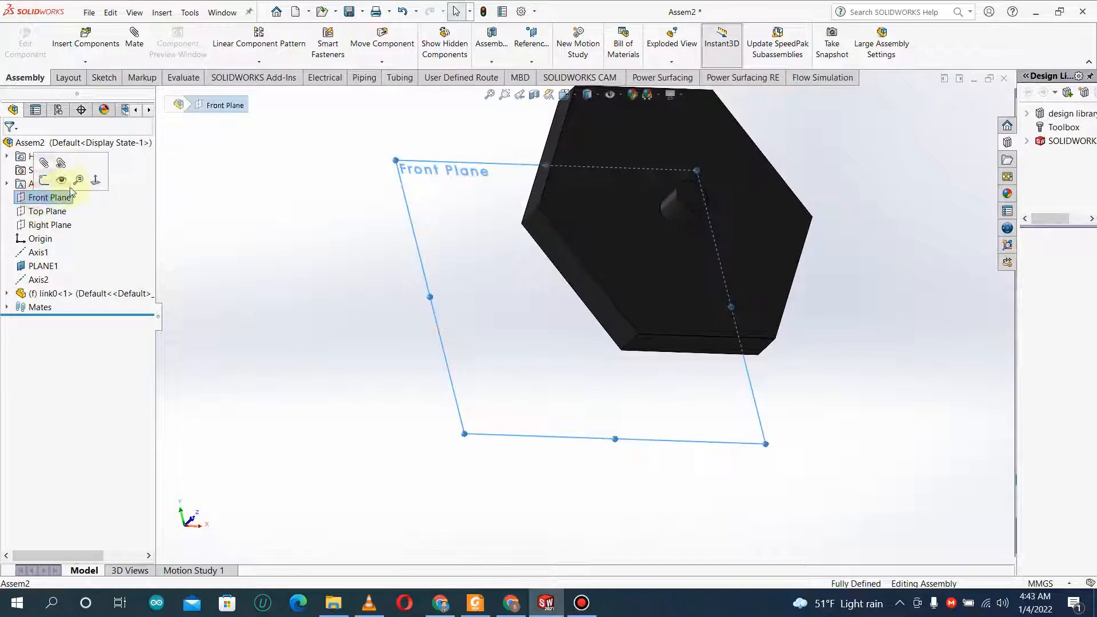
{"action": "left_click", "coordinate": [88, 178]}
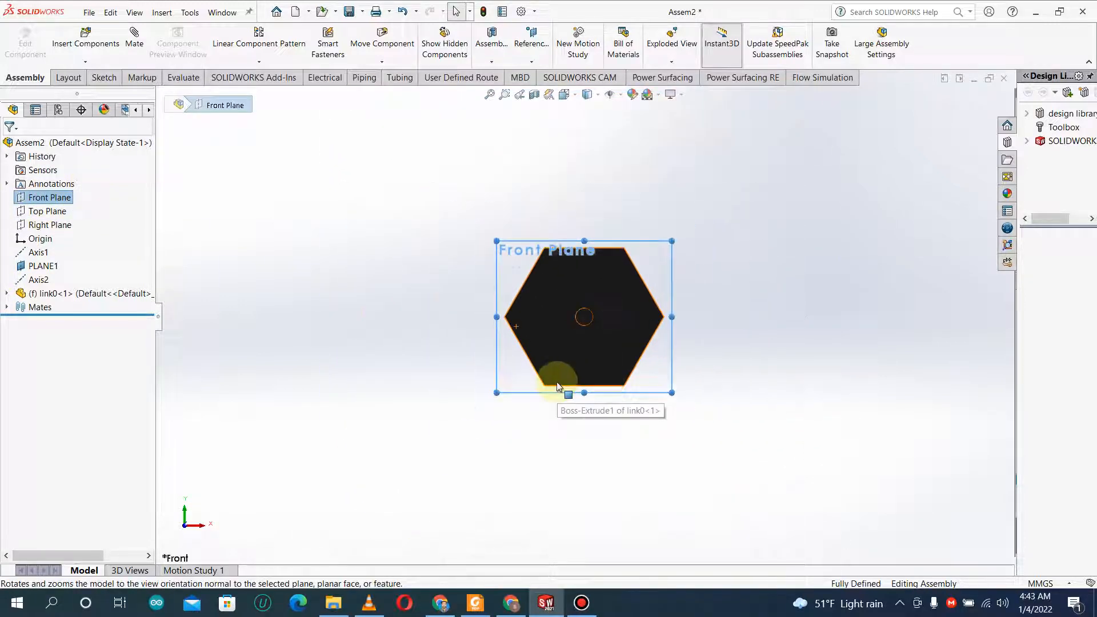
{"action": "left_click", "coordinate": [795, 318]}
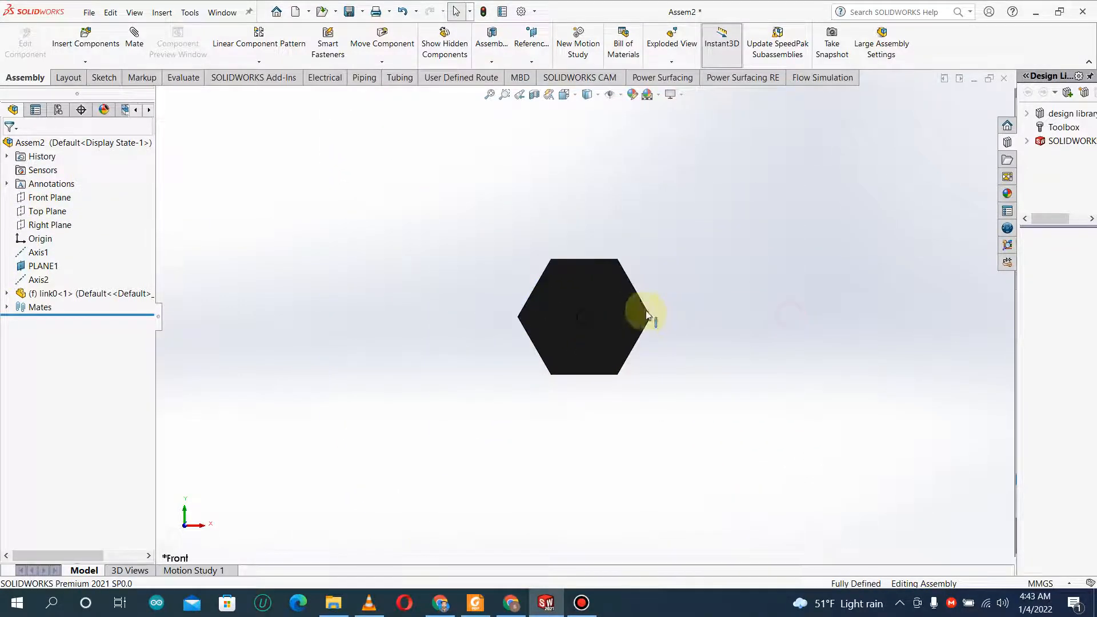
{"action": "left_click", "coordinate": [609, 303]}
{"action": "left_click_drag", "start_coordinate": [672, 291], "coordinate": [864, 309], "text": "ctrl"}
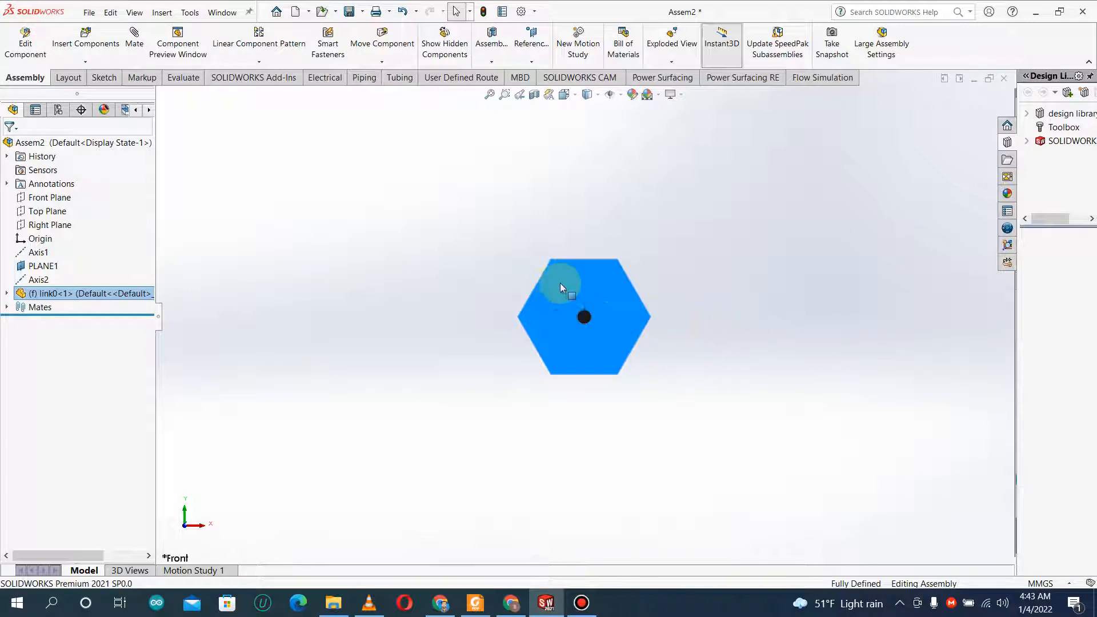
{"action": "left_click_drag", "start_coordinate": [591, 286], "coordinate": [902, 341], "text": "ctrl"}
{"action": "left_click", "coordinate": [762, 252]}
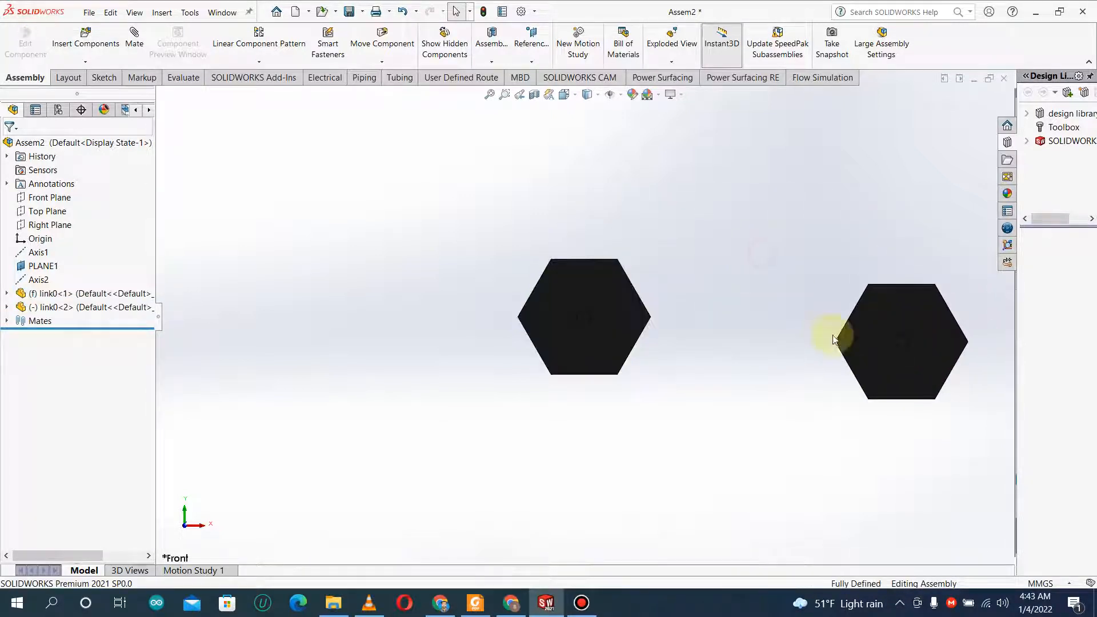
- Add a concentric mate between the second link0's cylindrical pin face and Axis2
{"action": "middle_click_drag", "start_coordinate": [833, 335], "coordinate": [872, 379]}
{"action": "scroll", "coordinate": [869, 360], "scroll_direction": "down", "scroll_amount": 4}
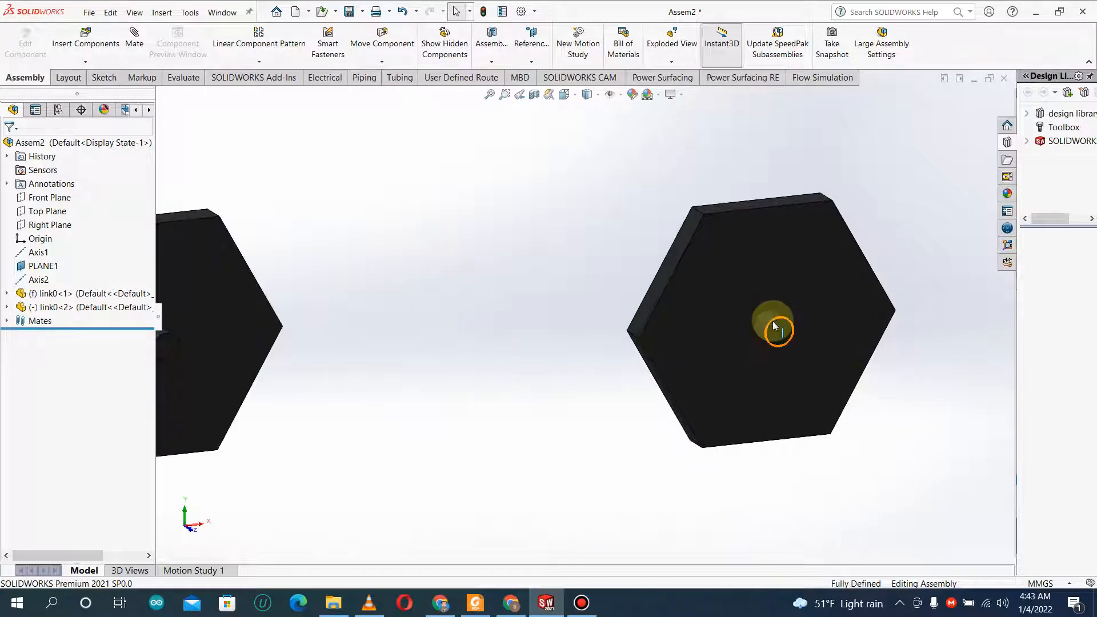
{"action": "left_click", "coordinate": [769, 322]}
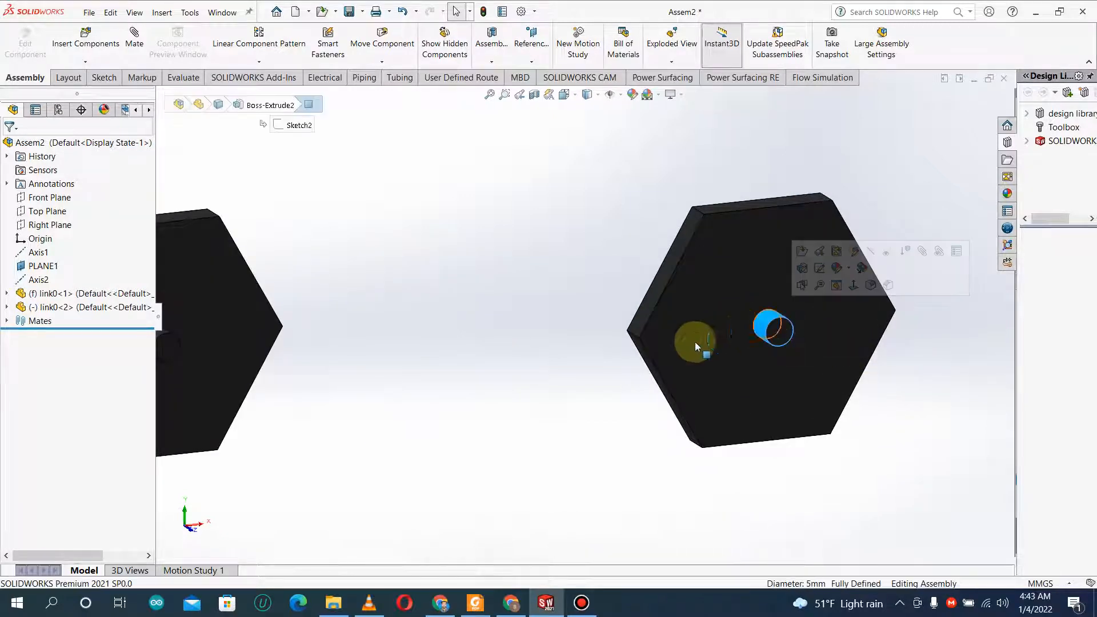
{"action": "left_click", "coordinate": [38, 280], "text": "ctrl"}
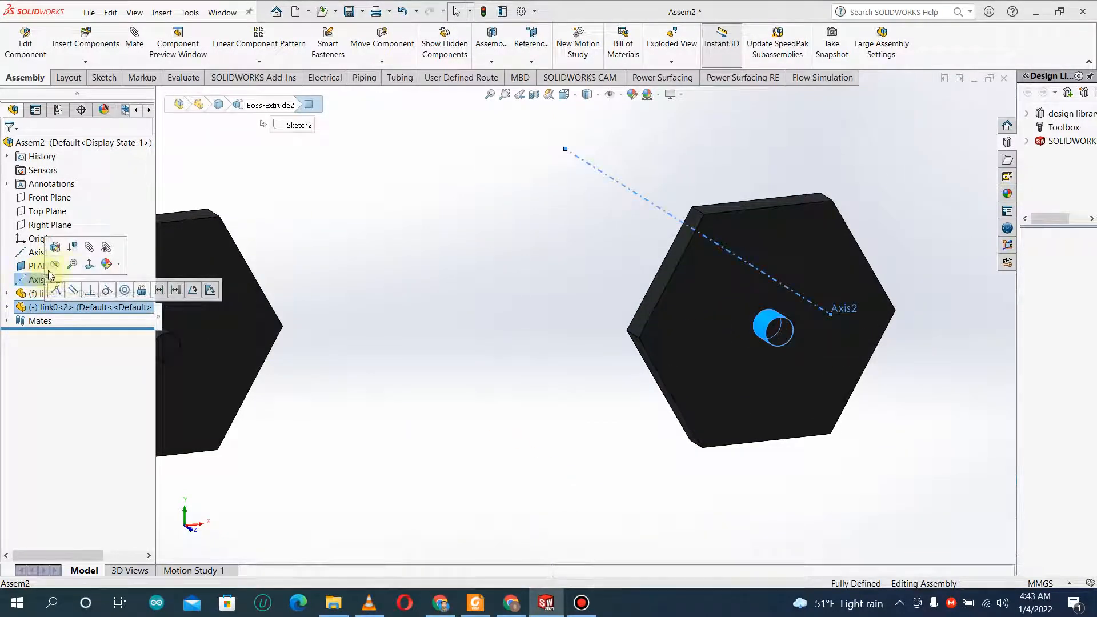
{"action": "left_click", "coordinate": [126, 290]}
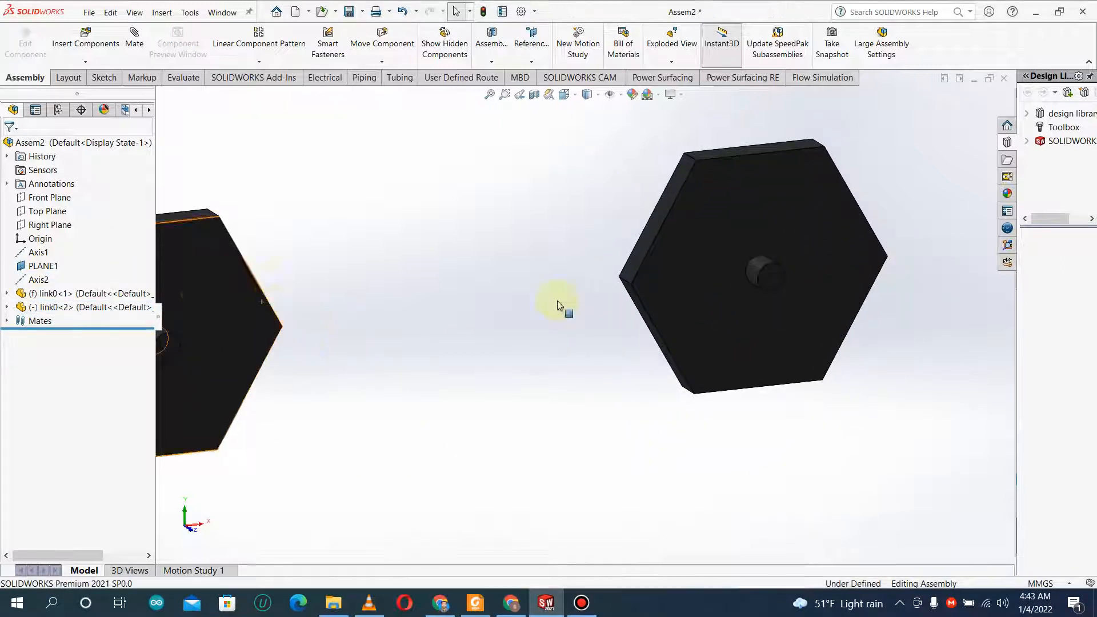
- Add a coincident mate between the second link0's back hexagonal face and the Front Plane
{"action": "middle_click_drag", "start_coordinate": [813, 338], "coordinate": [379, 183]}
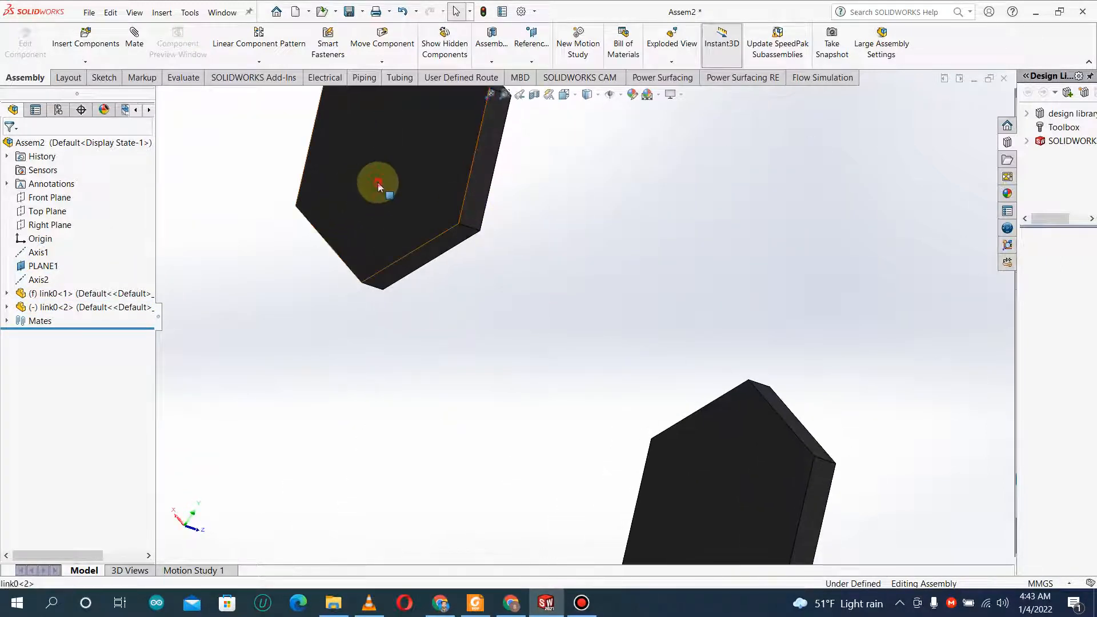
{"action": "left_click", "coordinate": [379, 183]}
{"action": "left_click", "coordinate": [42, 198], "text": "ctrl"}
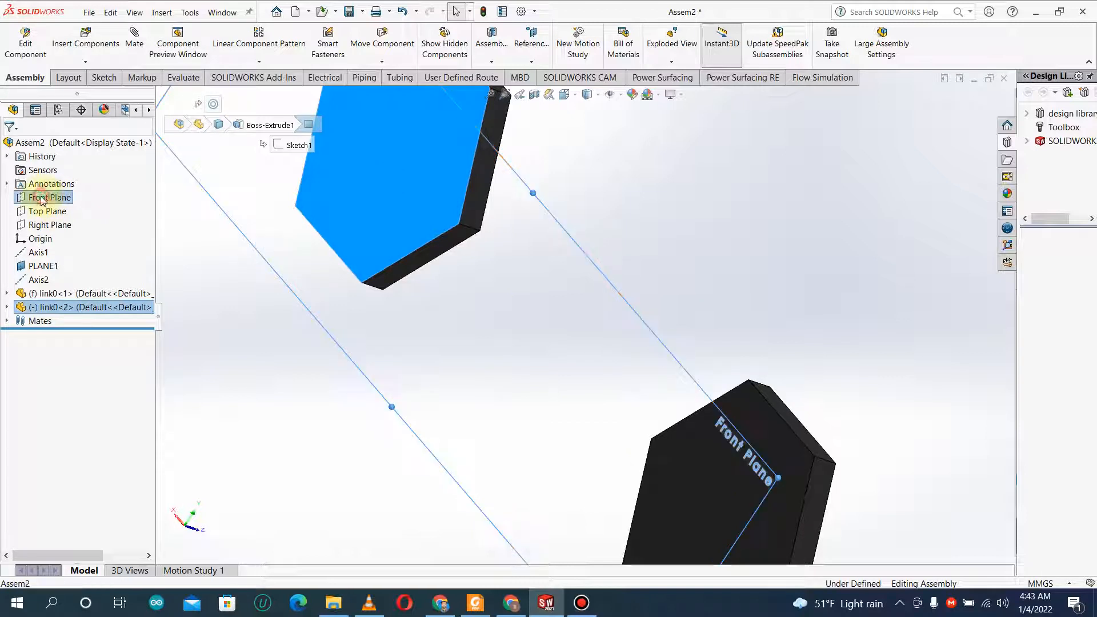
{"action": "left_click", "coordinate": [51, 206]}
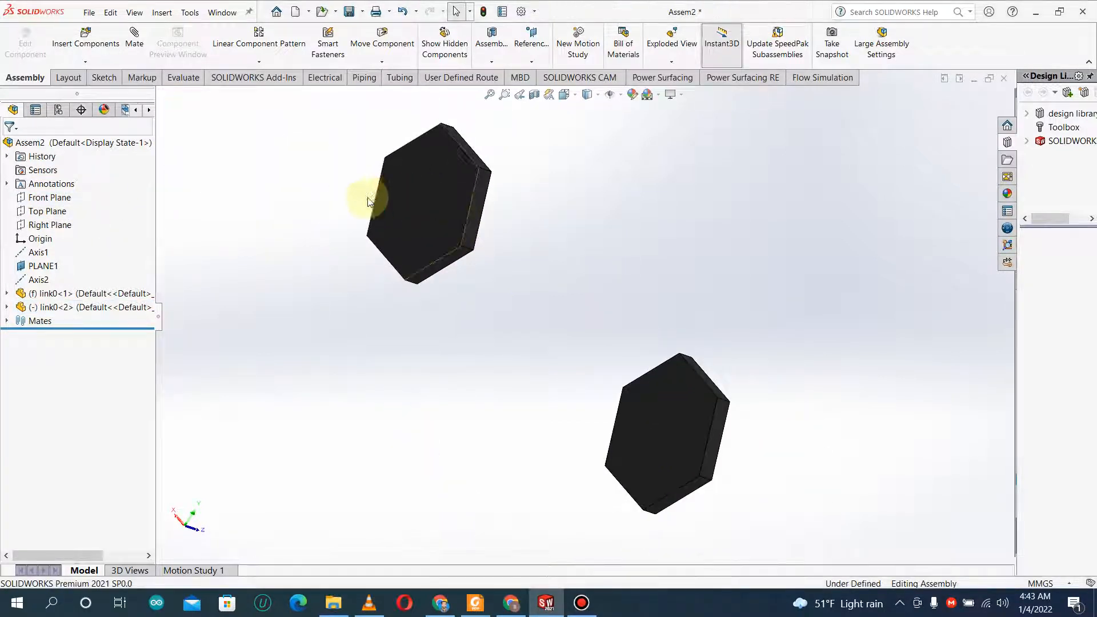
- Add a parallel mate between the lower side face of the second link0's hexagonal plate and the Top Plane
{"action": "middle_click_drag", "start_coordinate": [366, 215], "coordinate": [660, 230]}
{"action": "scroll", "coordinate": [659, 230], "scroll_direction": "down", "scroll_amount": 3}
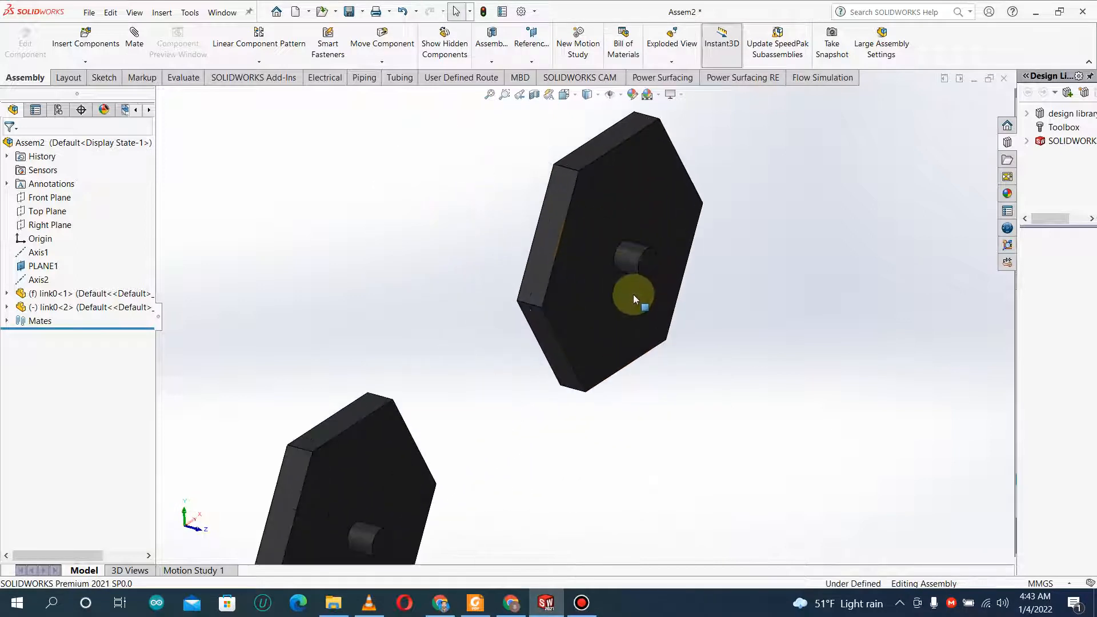
{"action": "middle_click_drag", "start_coordinate": [561, 318], "coordinate": [612, 394]}
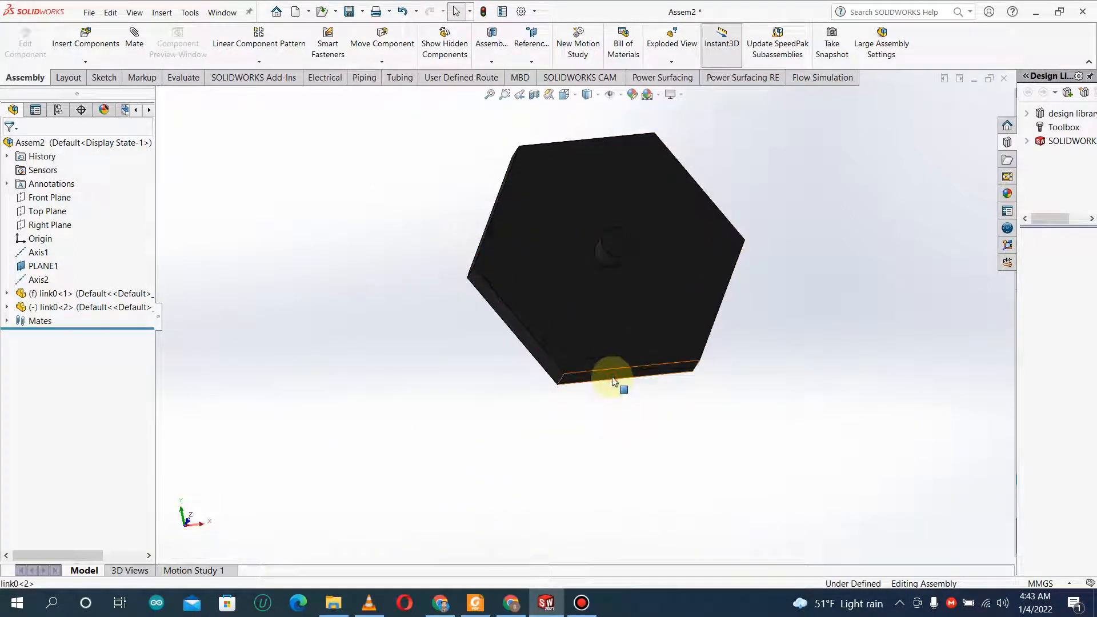
{"action": "left_click", "coordinate": [613, 382]}
{"action": "scroll", "coordinate": [588, 392], "scroll_direction": "up", "scroll_amount": 2}
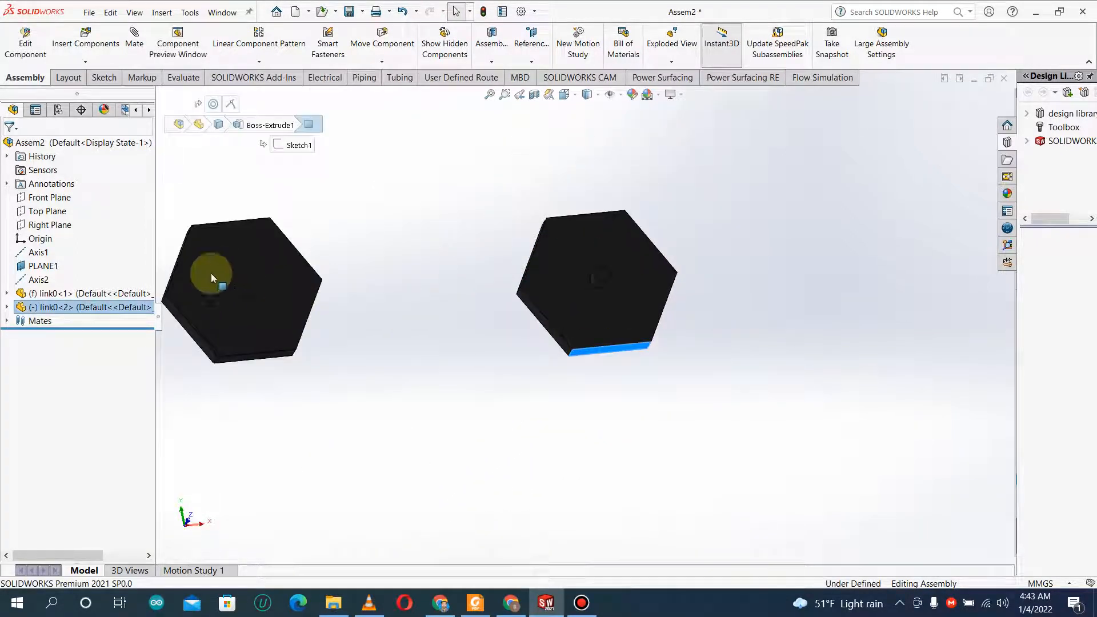
{"action": "left_click", "coordinate": [47, 211]}
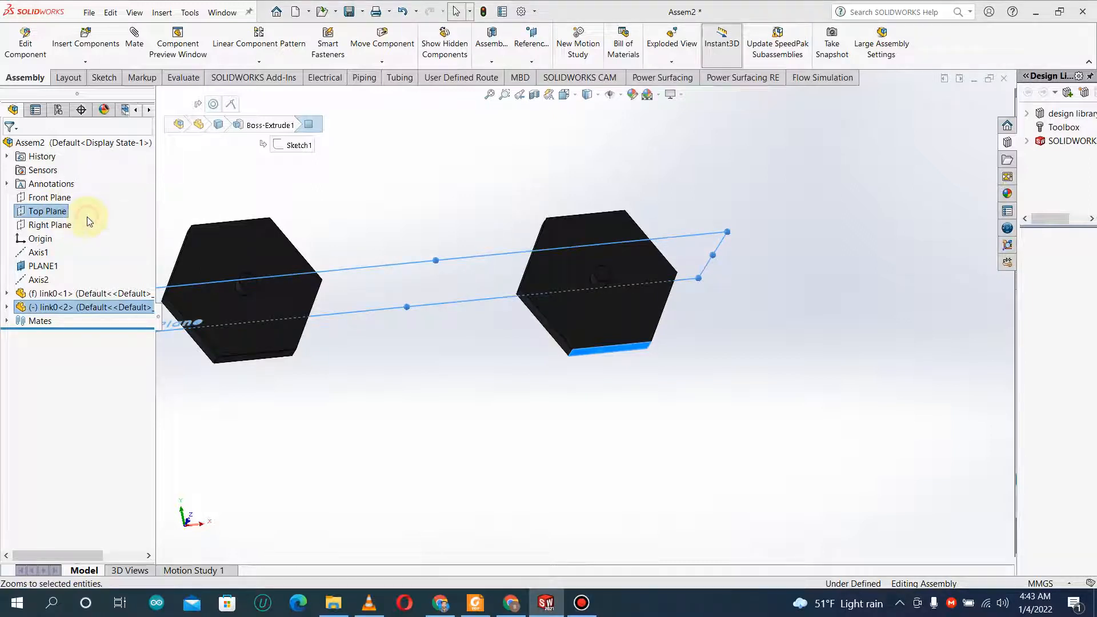
{"action": "left_click", "coordinate": [383, 251]}
{"action": "middle_click_drag", "start_coordinate": [591, 252], "coordinate": [503, 147]}
{"action": "left_click", "coordinate": [520, 165]}
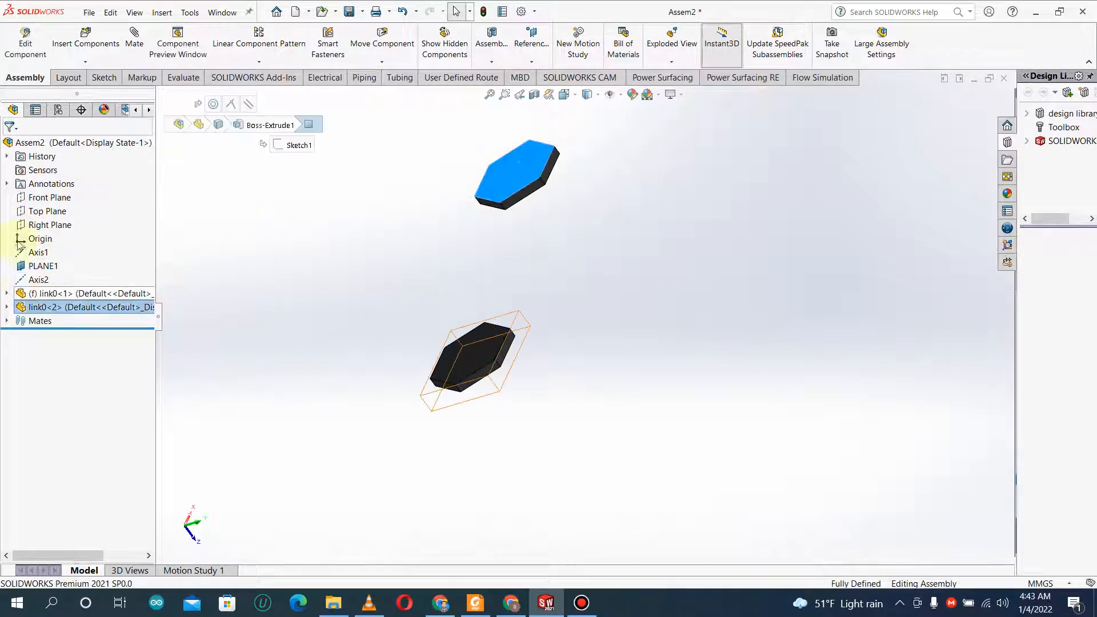
{"action": "left_click", "coordinate": [46, 197], "text": "ctrl"}
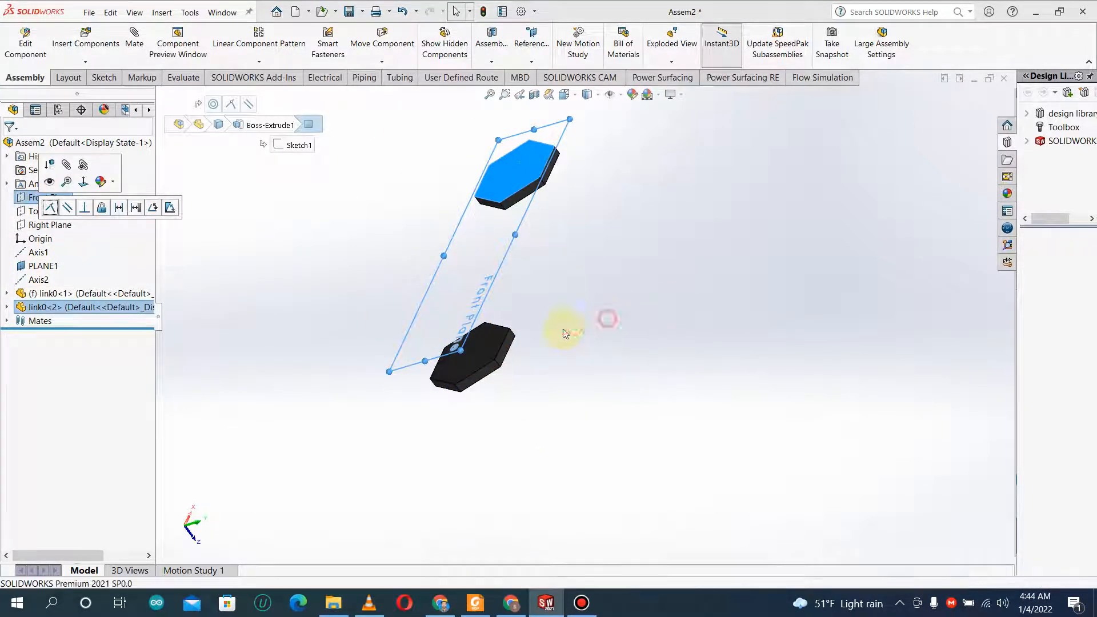
{"action": "left_click", "coordinate": [565, 333]}
- Float the fixed first link0 component so that it can accept another mate
{"action": "left_click", "coordinate": [472, 340]}
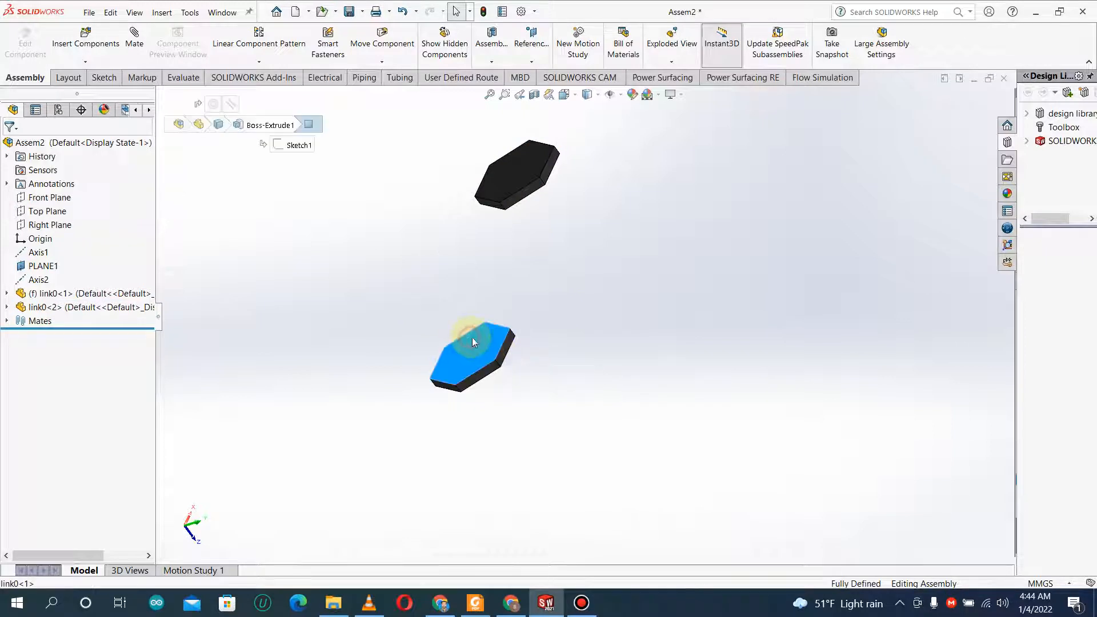
{"action": "right_click", "coordinate": [484, 348]}
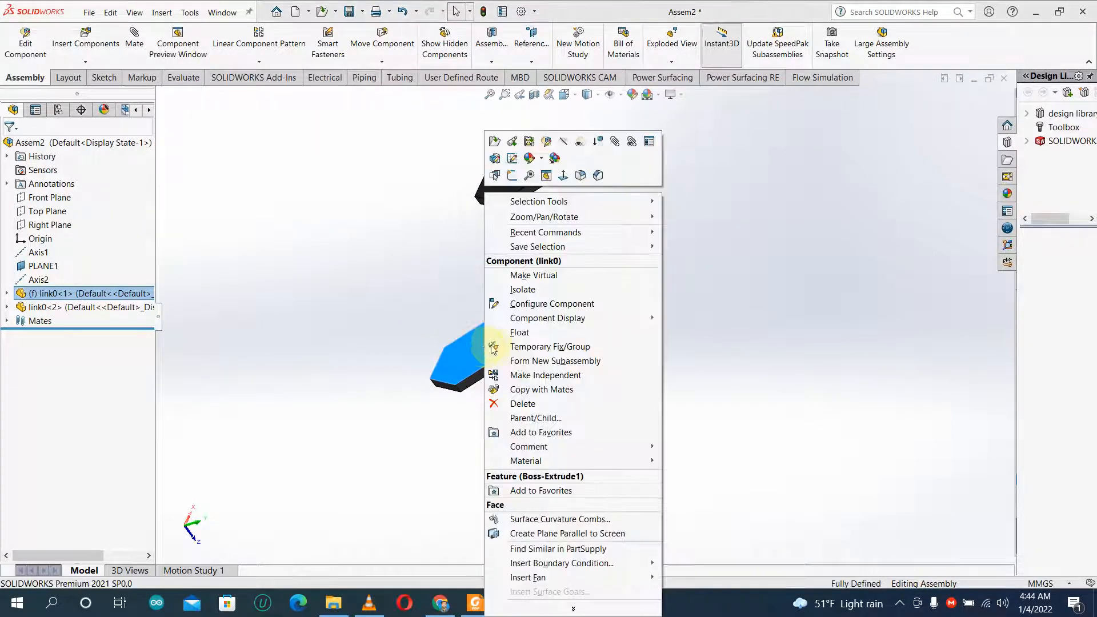
{"action": "left_click", "coordinate": [523, 334]}
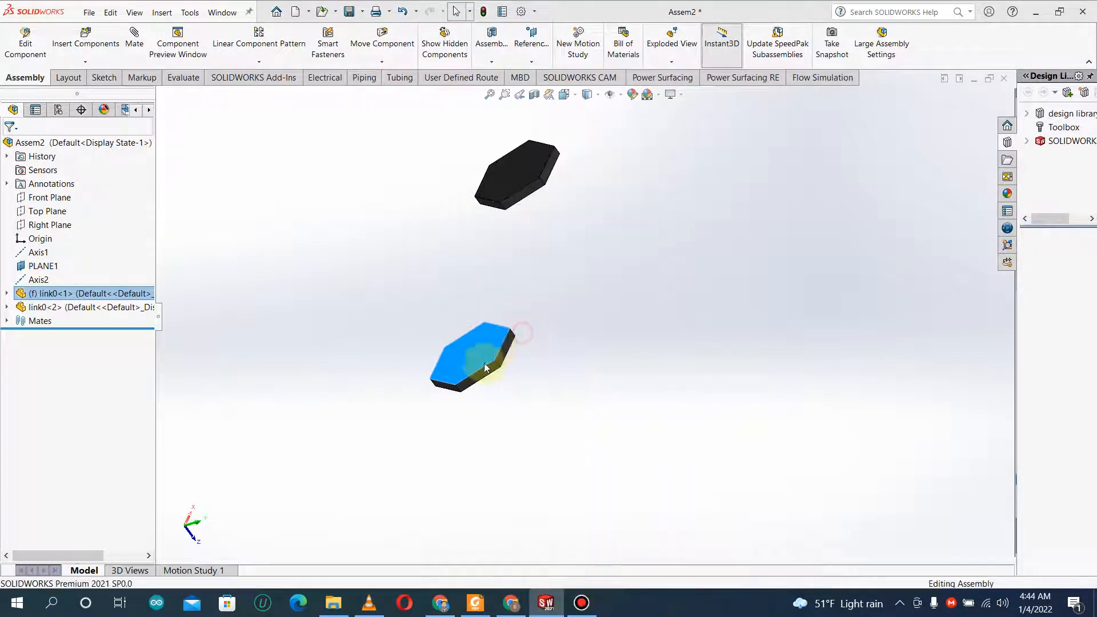
- Mate the first link0's back hexagonal face coincident with the Front Plane and fix the component in place
{"action": "left_click", "coordinate": [471, 354]}
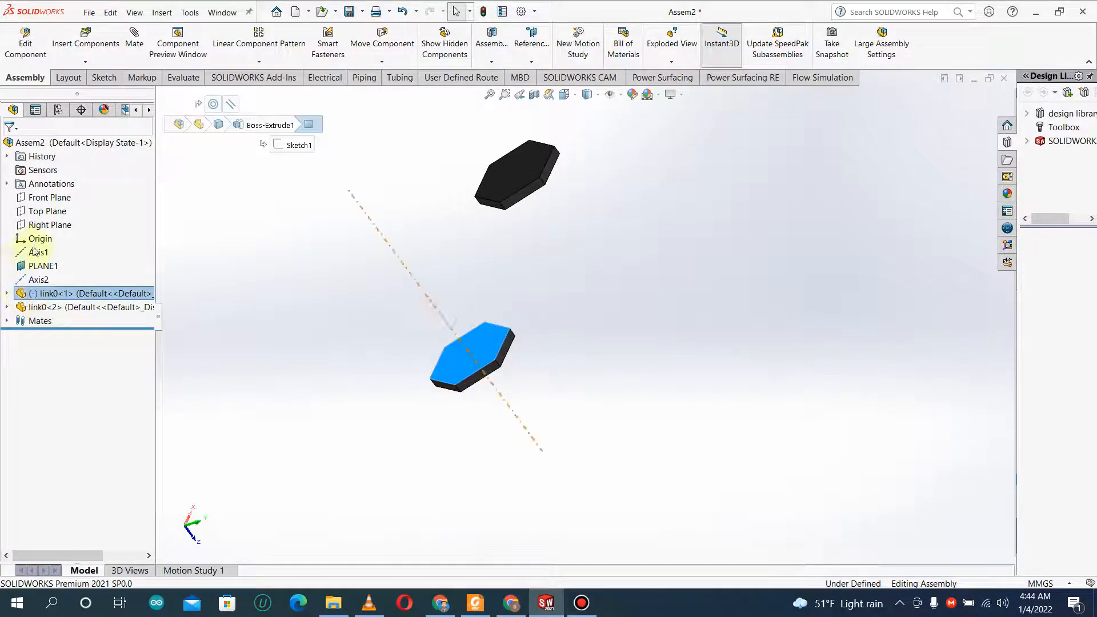
{"action": "left_click", "coordinate": [49, 198]}
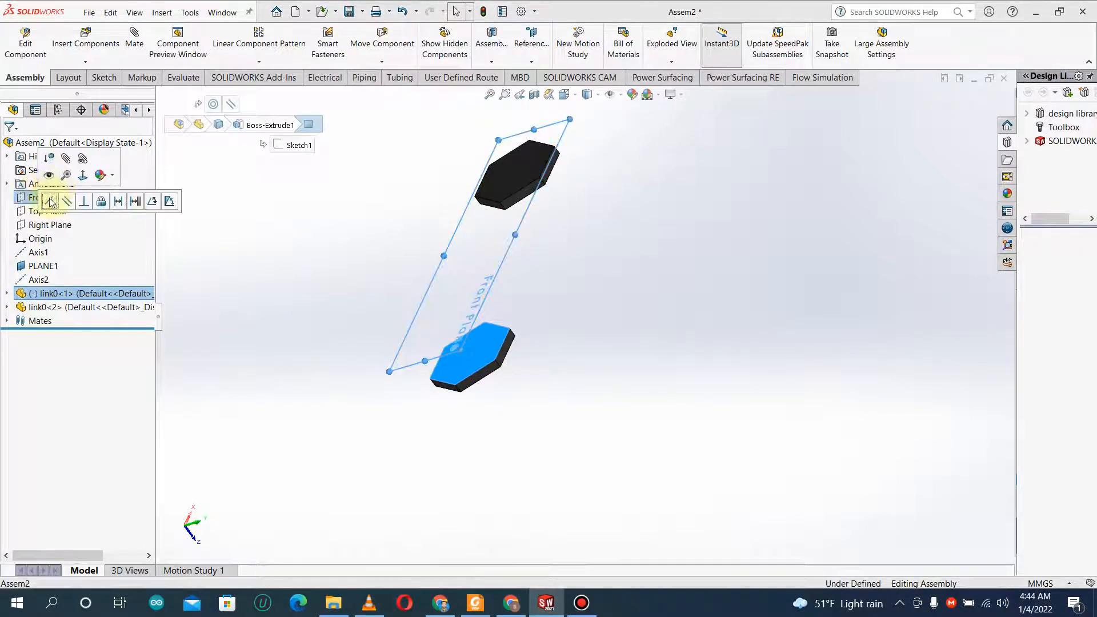
{"action": "left_click", "coordinate": [698, 322]}
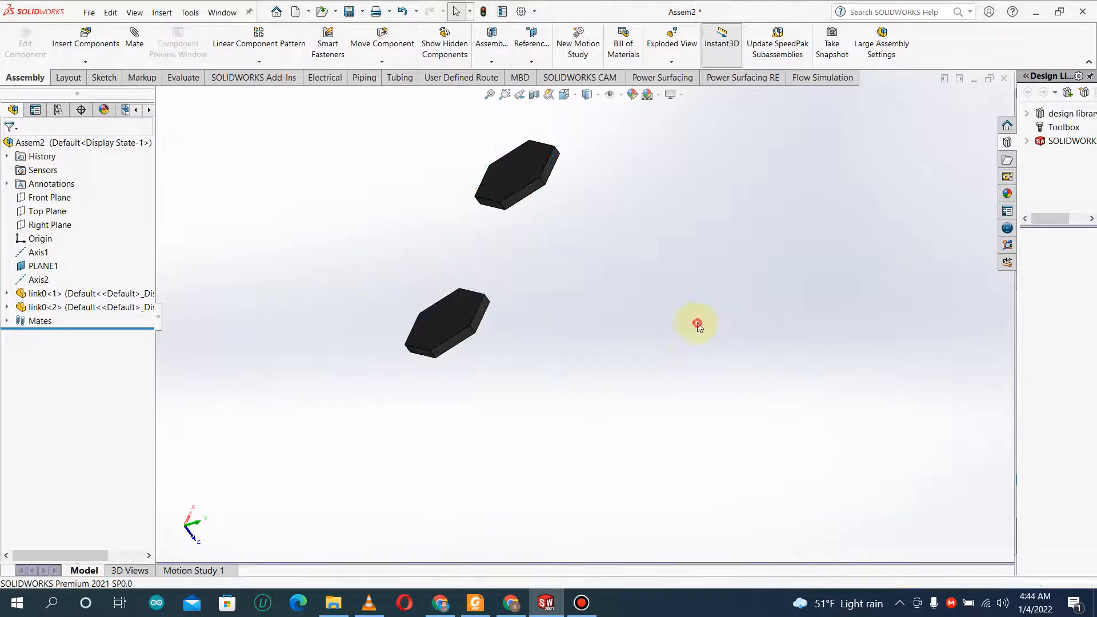
{"action": "right_click", "coordinate": [431, 313]}
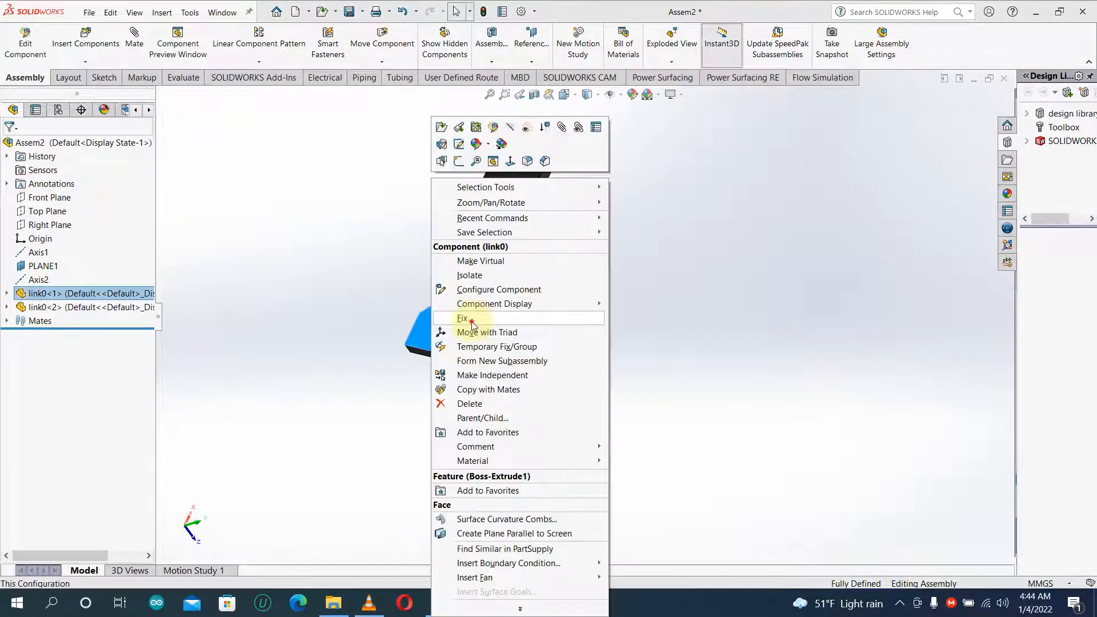
{"action": "left_click", "coordinate": [472, 318]}
- Insert the link1.SLDPRT part and place it above and between the two hexagonal link0 plates
{"action": "middle_click_drag", "start_coordinate": [703, 351], "coordinate": [595, 294]}
{"action": "left_click", "coordinate": [571, 238]}
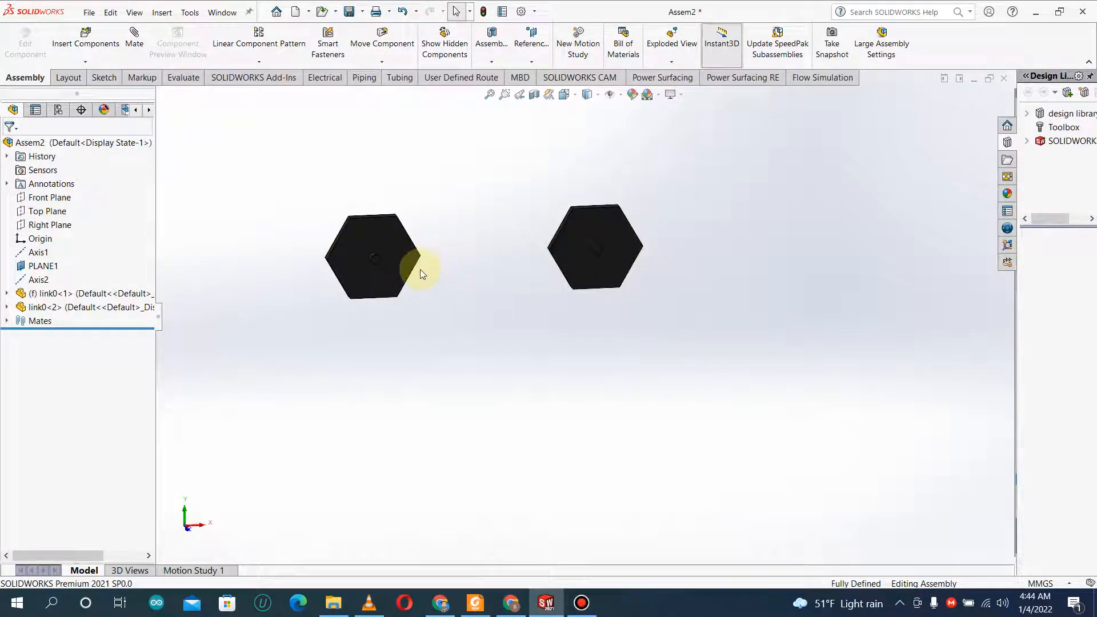
{"action": "left_click", "coordinate": [108, 45]}
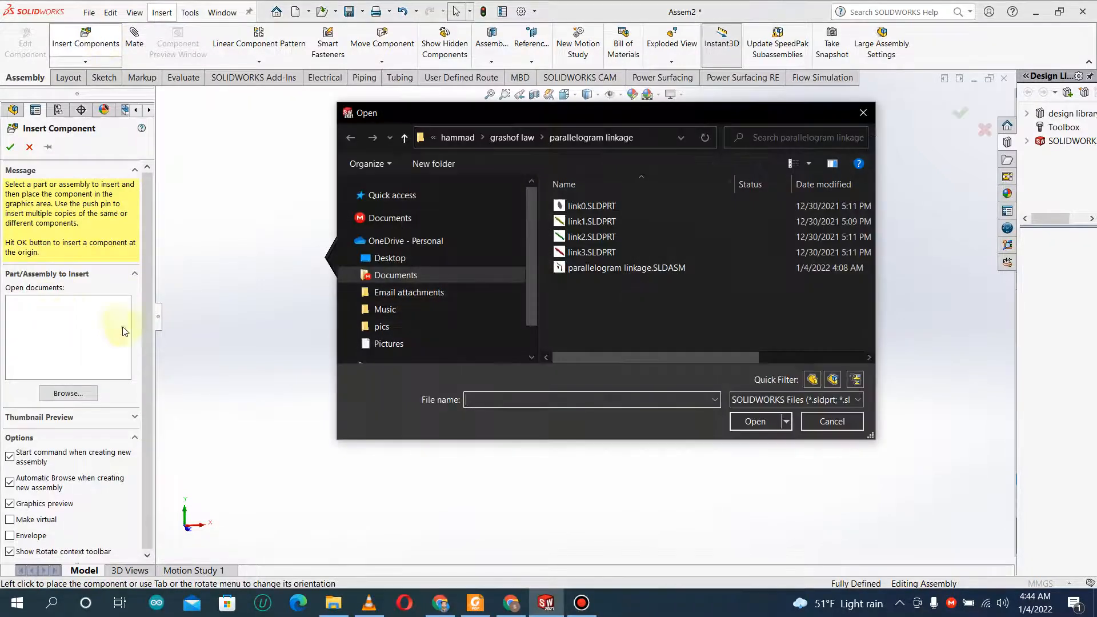
{"action": "left_click", "coordinate": [594, 221]}
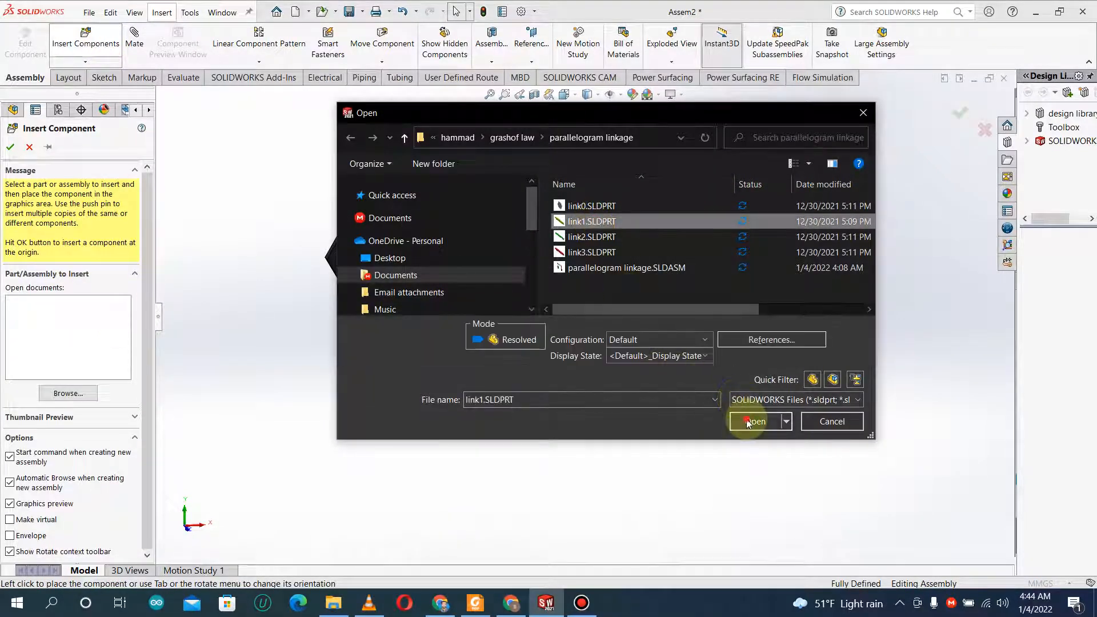
{"action": "left_click", "coordinate": [748, 422]}
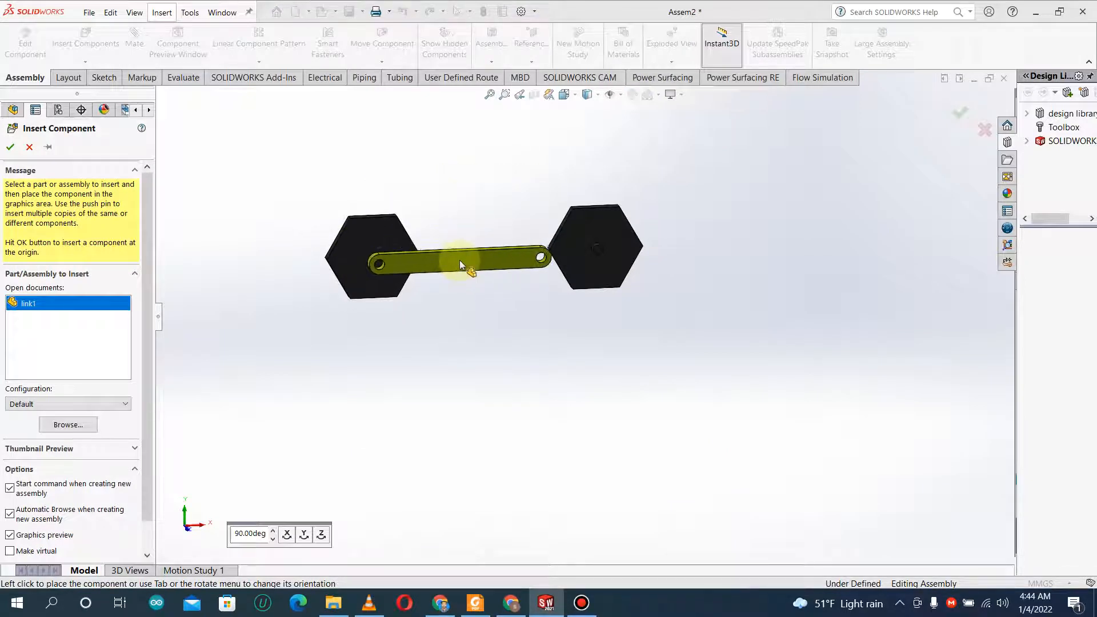
{"action": "left_click", "coordinate": [458, 203]}
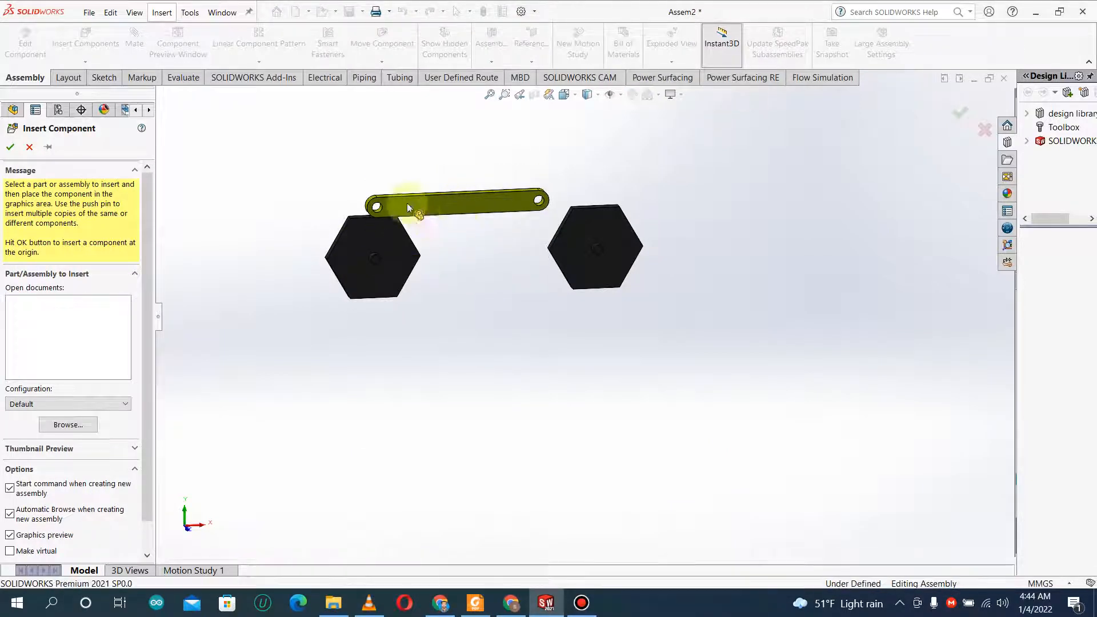
- Add a concentric mate between link1's left hole and the first link0's cylindrical pin
{"action": "scroll", "coordinate": [407, 203], "scroll_direction": "down", "scroll_amount": 4}
{"action": "scroll", "coordinate": [394, 226], "scroll_direction": "down", "scroll_amount": 2}
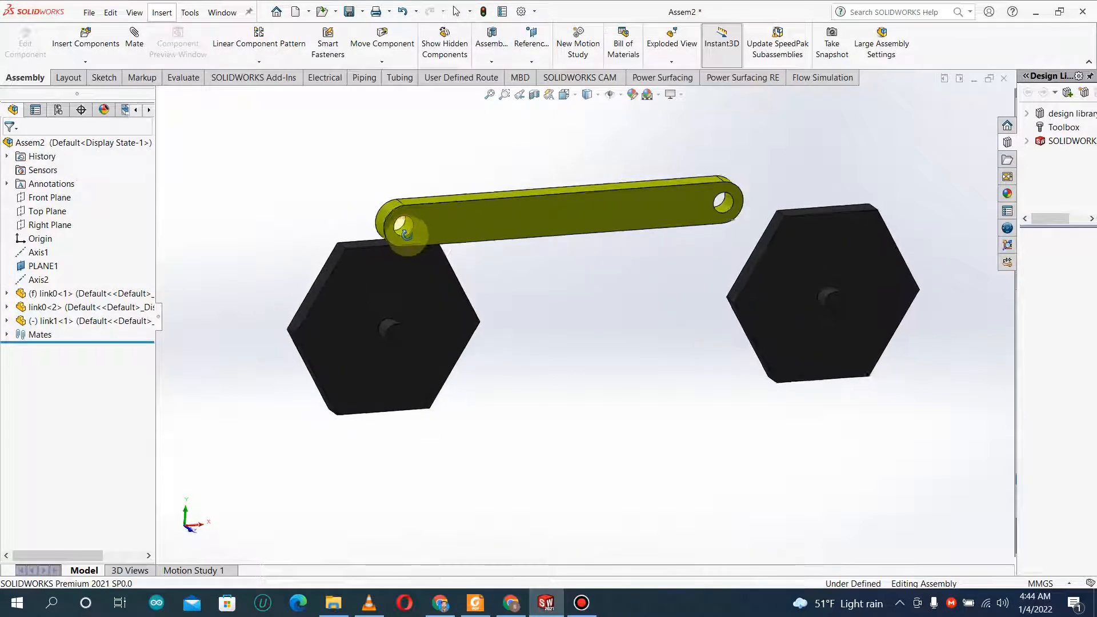
{"action": "left_click", "coordinate": [412, 237]}
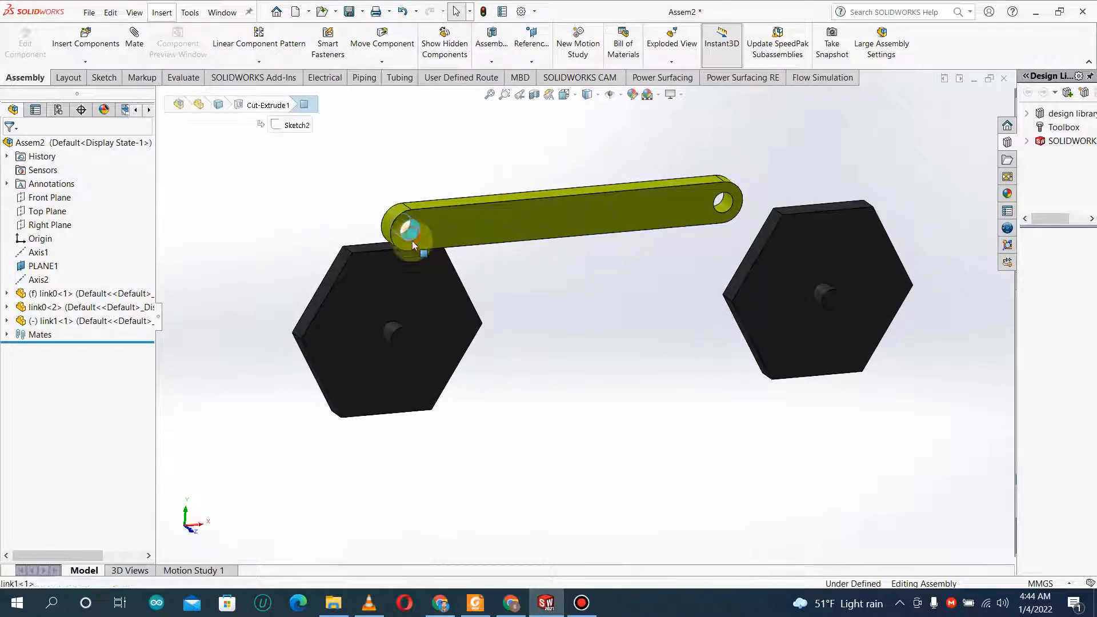
{"action": "left_click", "coordinate": [392, 334]}
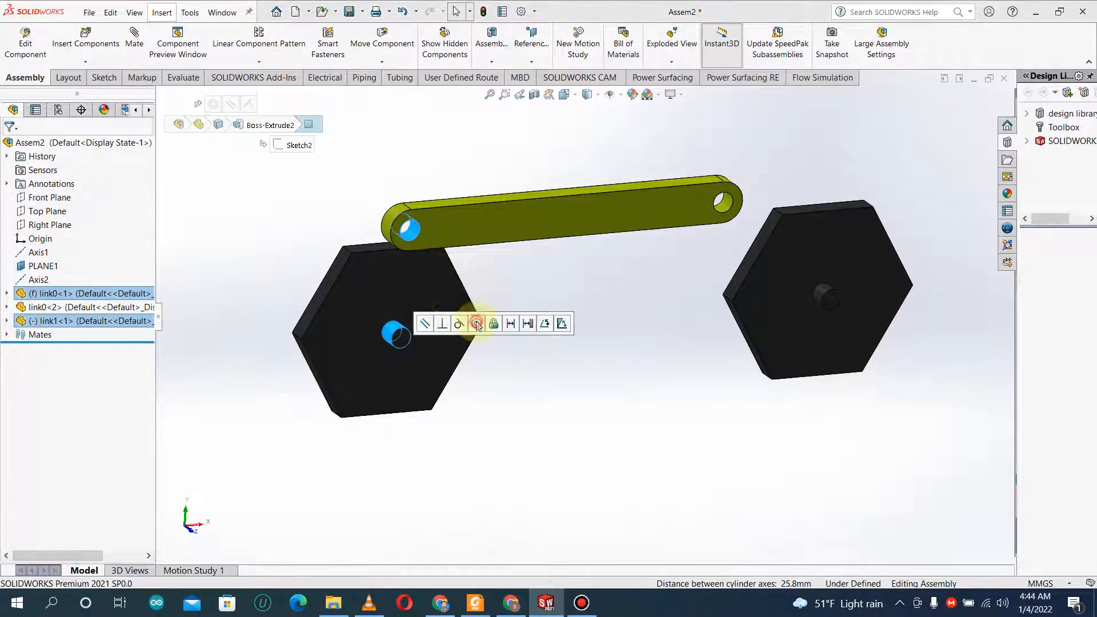
{"action": "left_click", "coordinate": [509, 409]}
- Mate link1's front face coincident with the end face of the first link0's pin
{"action": "scroll", "coordinate": [433, 349], "scroll_direction": "down", "scroll_amount": 1}
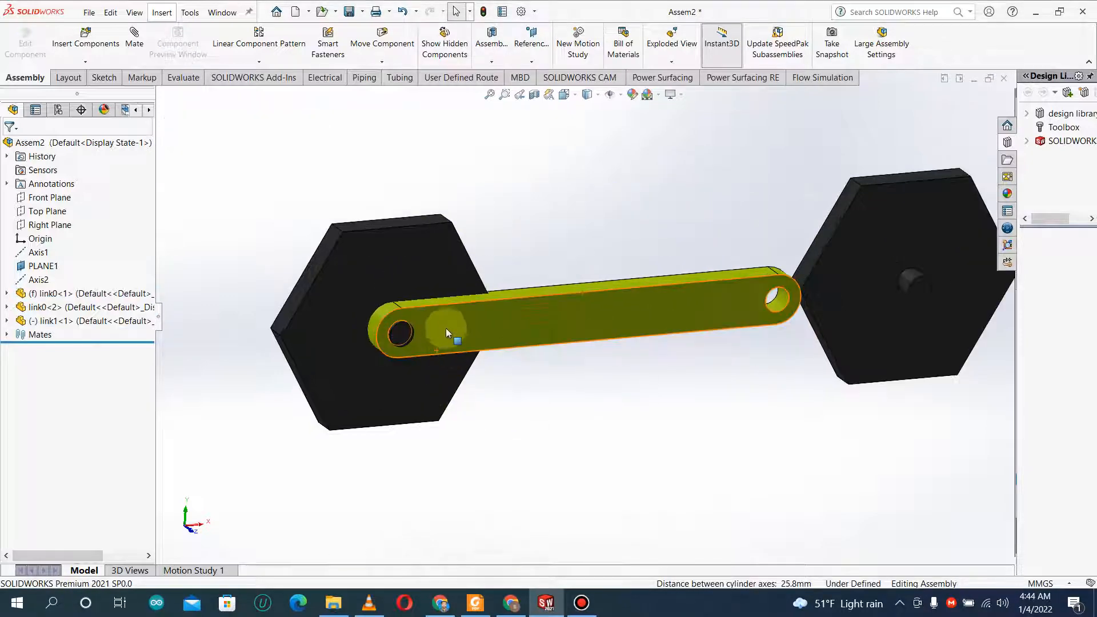
{"action": "left_click", "coordinate": [443, 324]}
{"action": "middle_click_drag", "start_coordinate": [563, 265], "coordinate": [650, 347]}
{"action": "left_click", "coordinate": [521, 307]}
{"action": "left_click", "coordinate": [633, 325]}
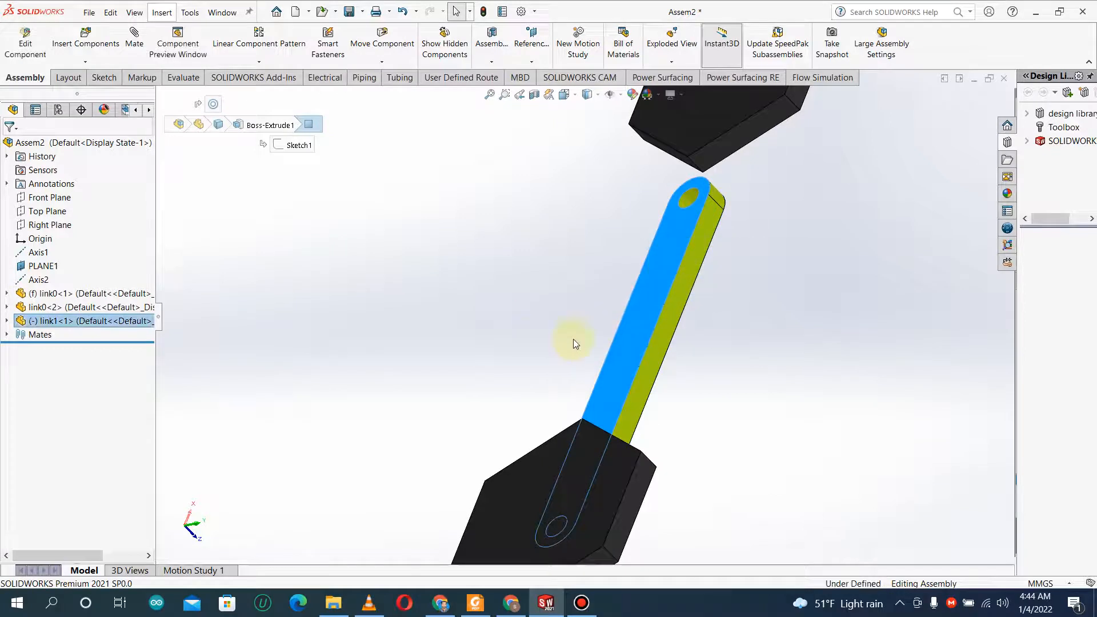
{"action": "middle_click_drag", "start_coordinate": [574, 338], "coordinate": [652, 333]}
{"action": "left_click", "coordinate": [640, 360]}
{"action": "left_click", "coordinate": [615, 361]}
{"action": "scroll", "coordinate": [469, 372], "scroll_direction": "up", "scroll_amount": 2}
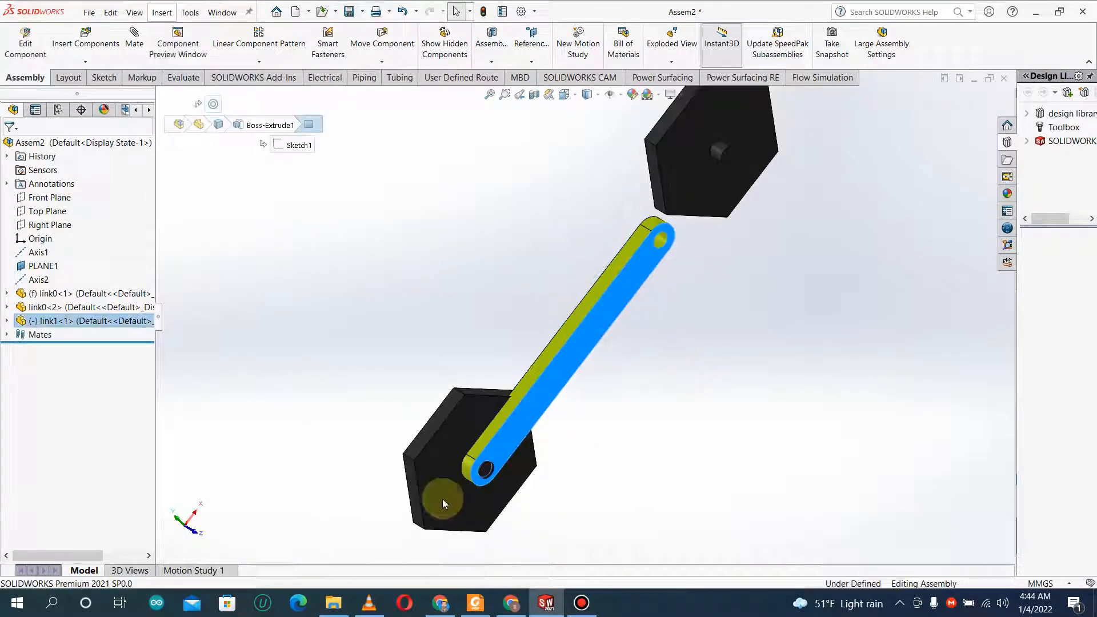
{"action": "scroll", "coordinate": [451, 492], "scroll_direction": "down", "scroll_amount": 5}
{"action": "left_click", "coordinate": [480, 430], "text": "ctrl"}
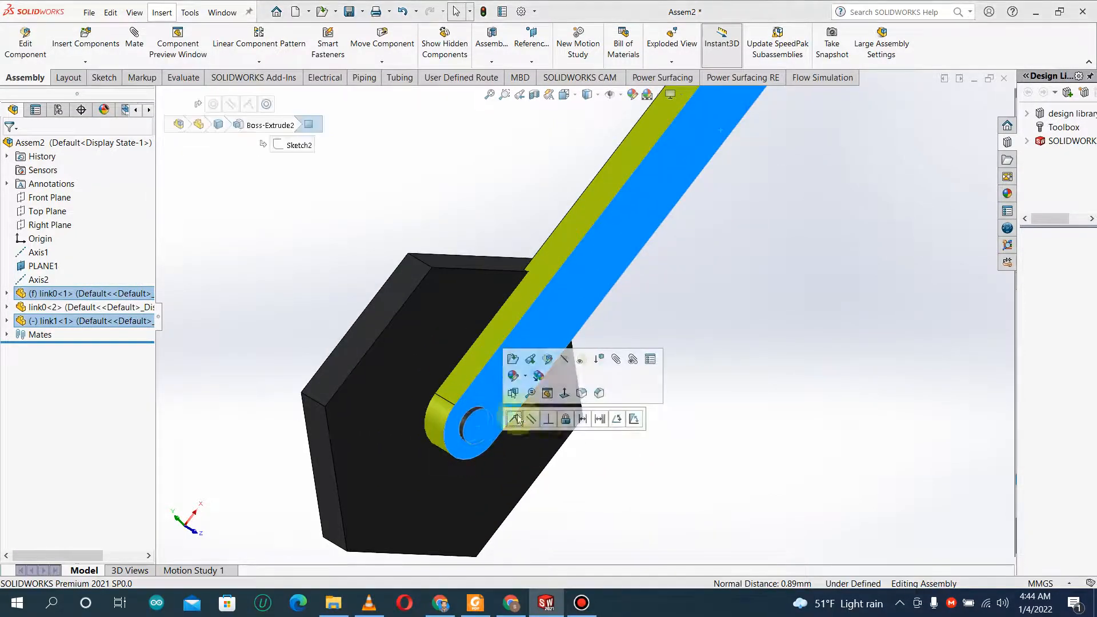
{"action": "left_click", "coordinate": [510, 421]}
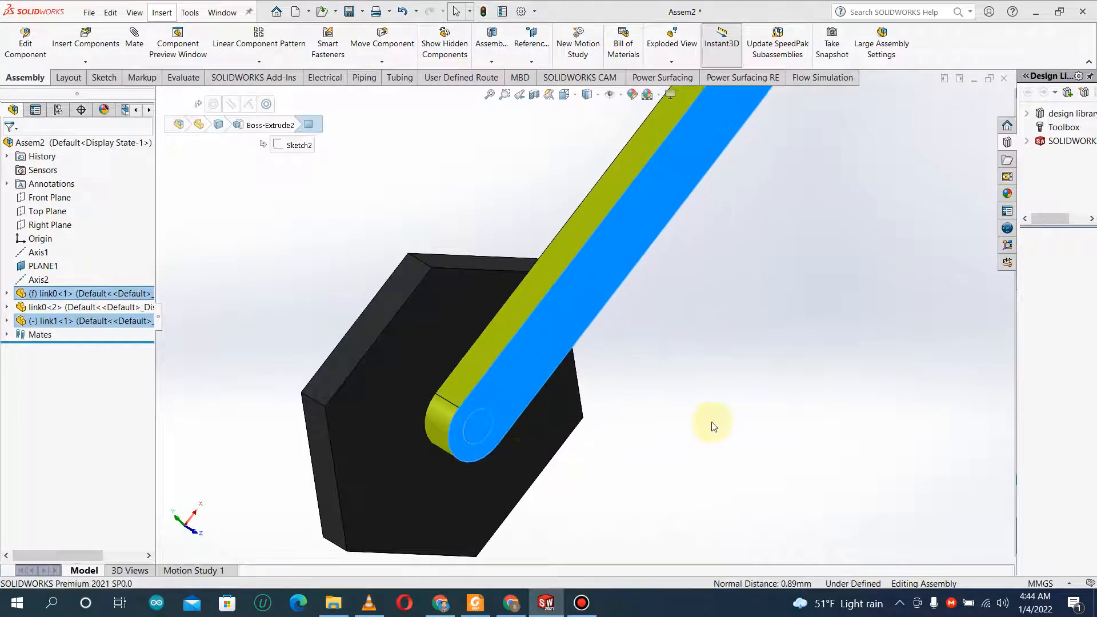
- Swing link1 about the first link0's pin until it stands nearly upright above the plate
{"action": "middle_click_drag", "start_coordinate": [710, 423], "coordinate": [698, 150]}
{"action": "scroll", "coordinate": [766, 193], "scroll_direction": "up", "scroll_amount": 3}
{"action": "scroll", "coordinate": [766, 193], "scroll_direction": "down", "scroll_amount": 4}
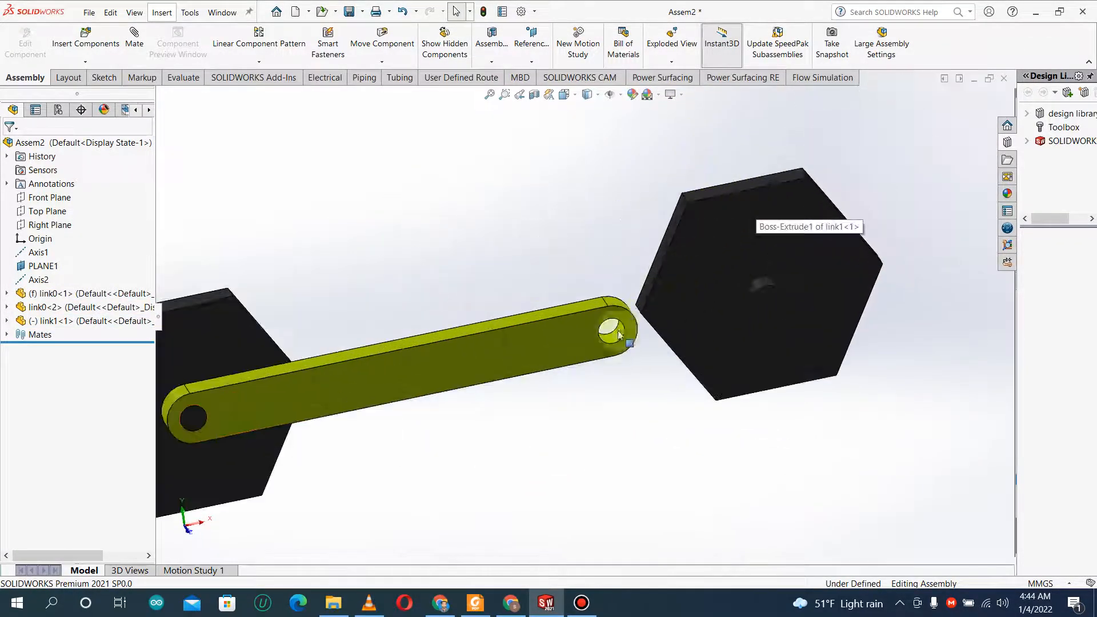
{"action": "scroll", "coordinate": [551, 326], "scroll_direction": "up", "scroll_amount": 4}
{"action": "scroll", "coordinate": [561, 329], "scroll_direction": "down", "scroll_amount": 3}
{"action": "left_click_drag", "start_coordinate": [566, 278], "coordinate": [235, 238]}
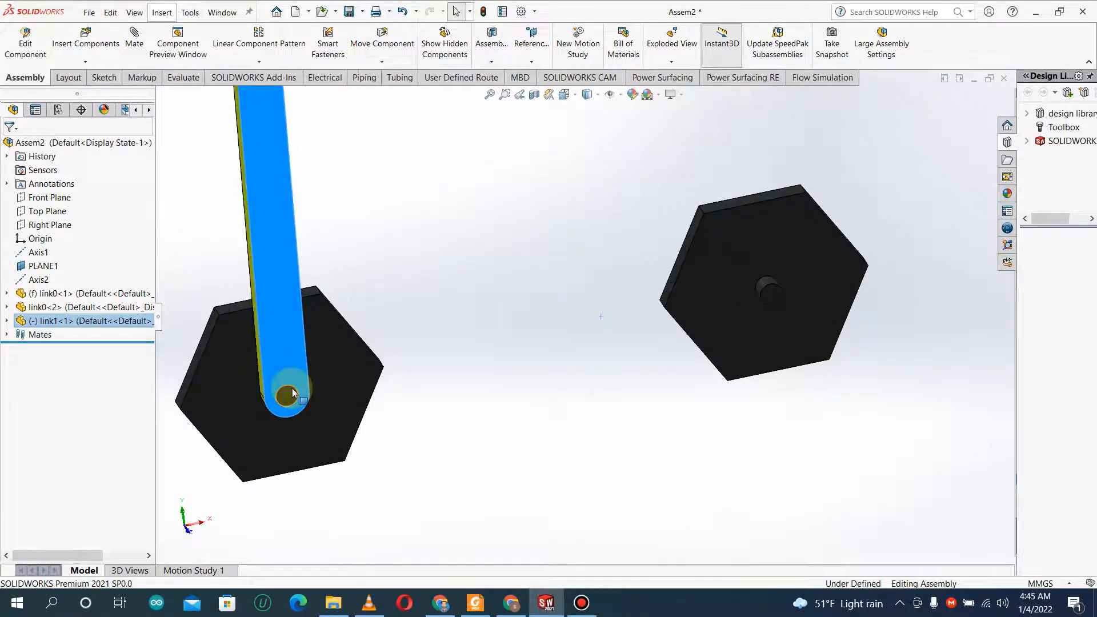
{"action": "scroll", "coordinate": [469, 263], "scroll_direction": "up", "scroll_amount": 4}
{"action": "left_click", "coordinate": [513, 206]}
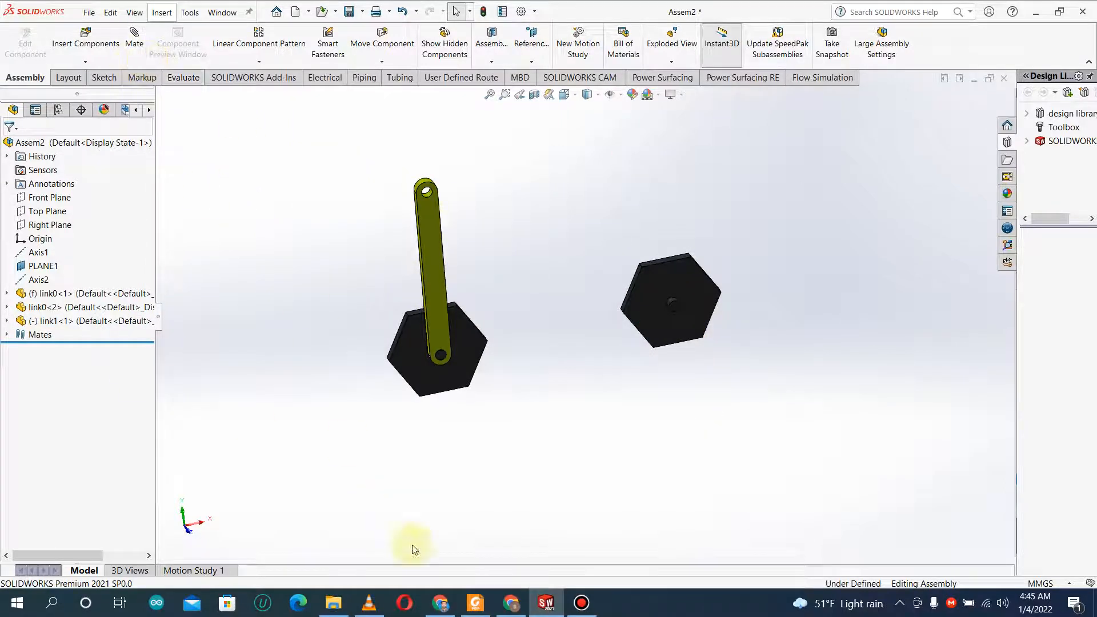
- Insert the link3.SLDPRT part and place it above the second hexagonal link0 plate
{"action": "left_click", "coordinate": [96, 44]}
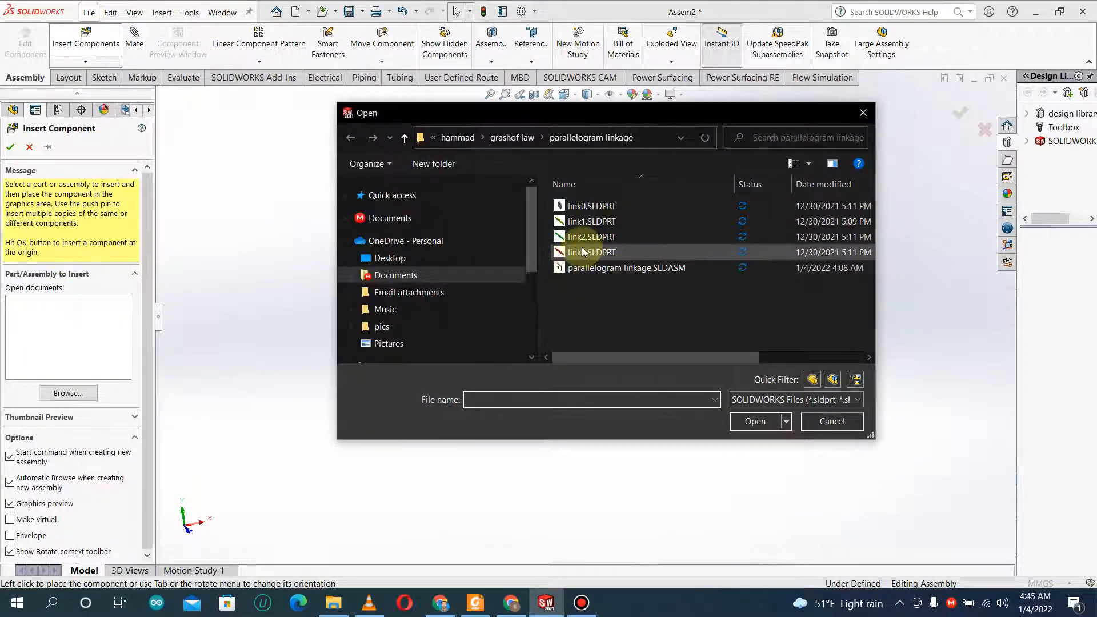
{"action": "left_click", "coordinate": [583, 252]}
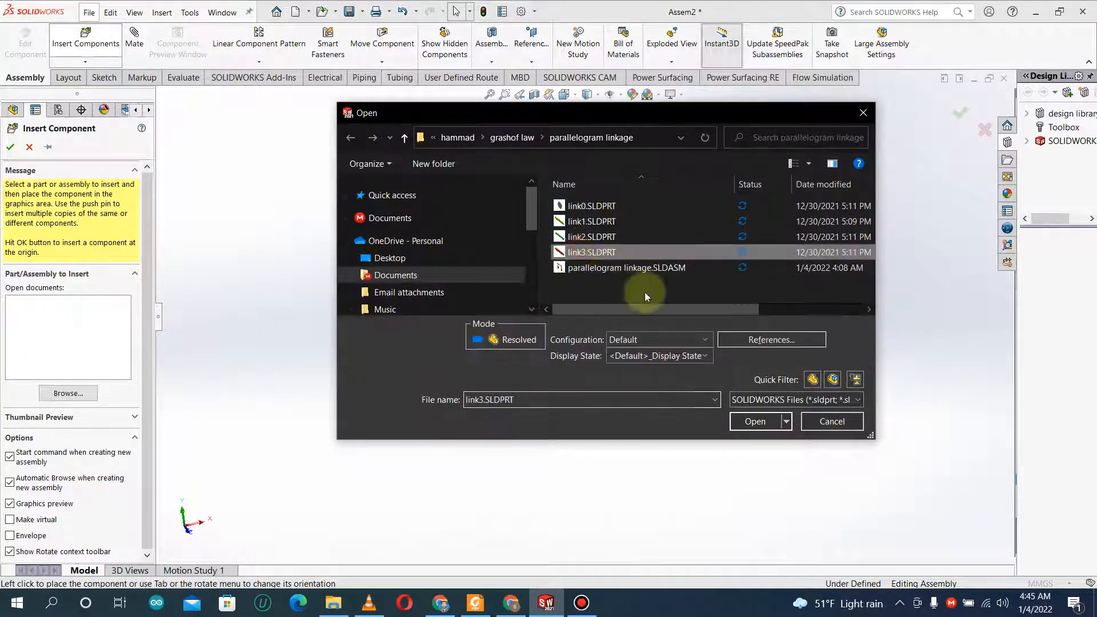
{"action": "left_click", "coordinate": [752, 421]}
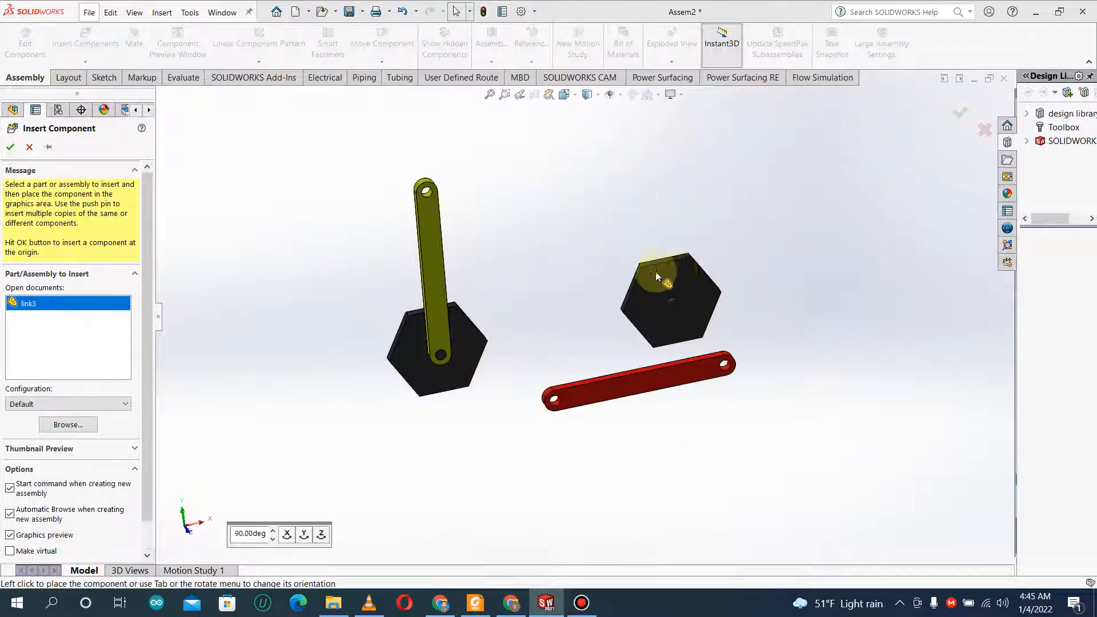
{"action": "left_click", "coordinate": [719, 218]}
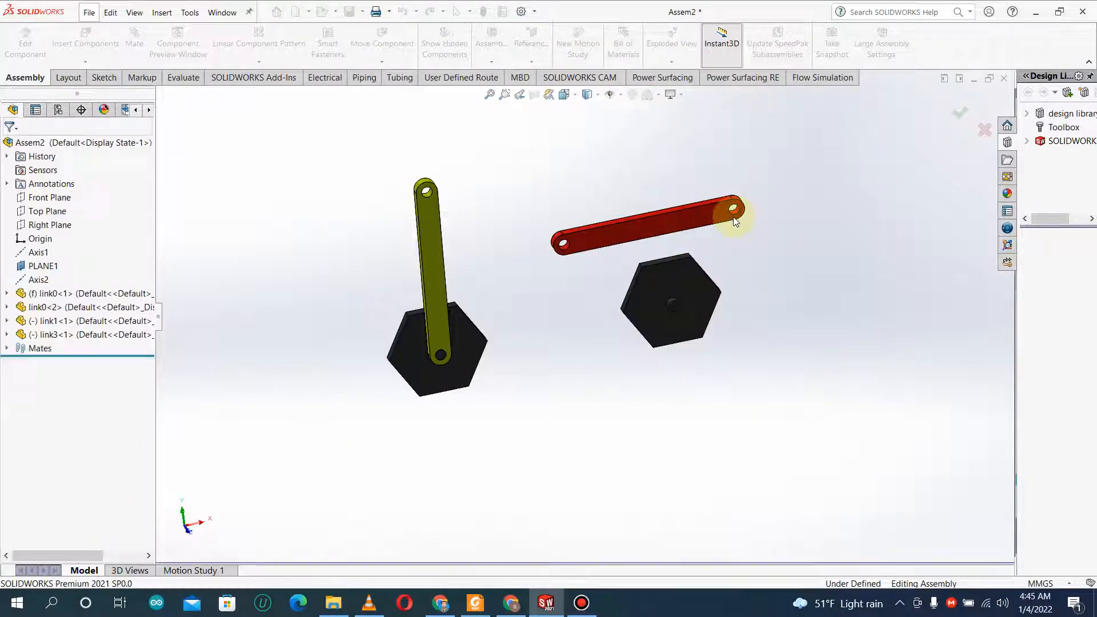
- Add a concentric mate between link3's right hole and the second link0's cylindrical pin
{"action": "scroll", "coordinate": [722, 219], "scroll_direction": "down", "scroll_amount": 2}
{"action": "scroll", "coordinate": [664, 351], "scroll_direction": "down", "scroll_amount": 5}
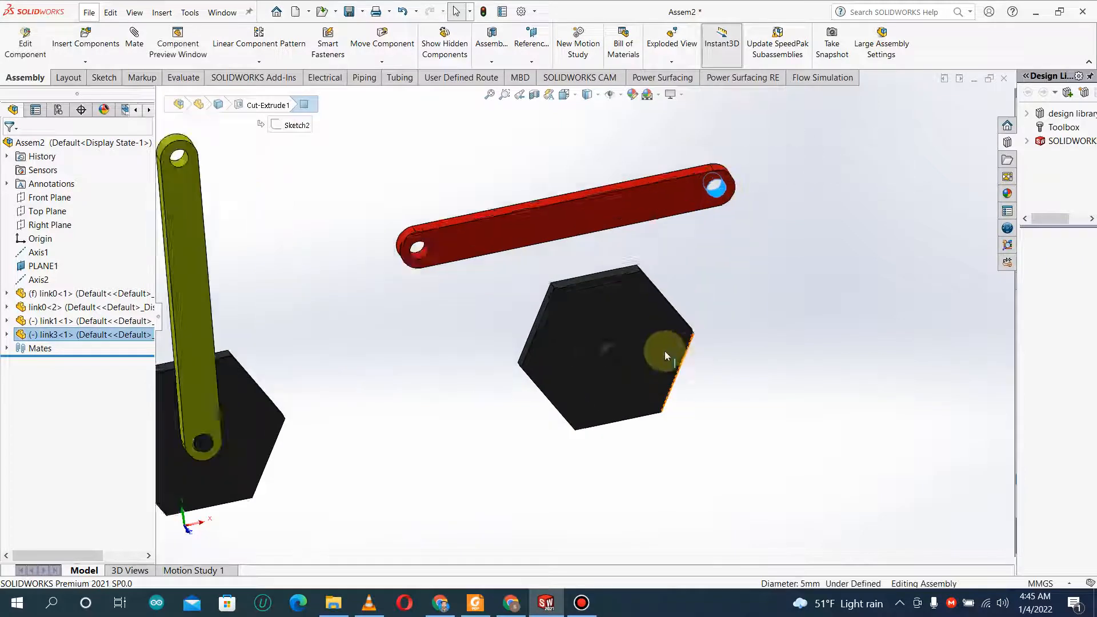
{"action": "left_click", "coordinate": [551, 343], "text": "ctrl"}
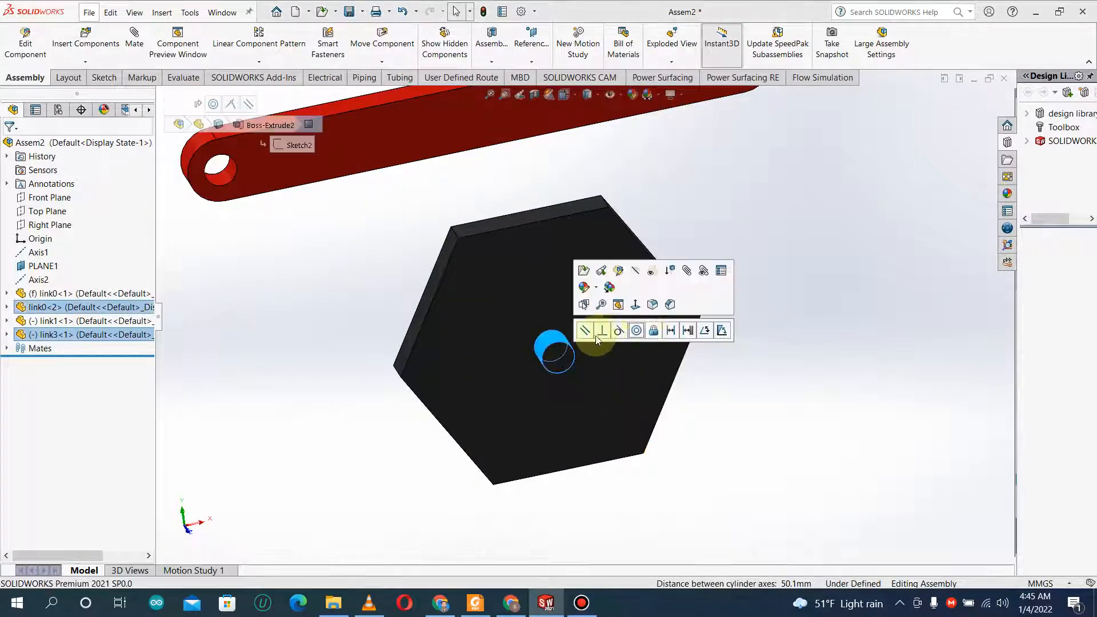
{"action": "left_click", "coordinate": [636, 330]}
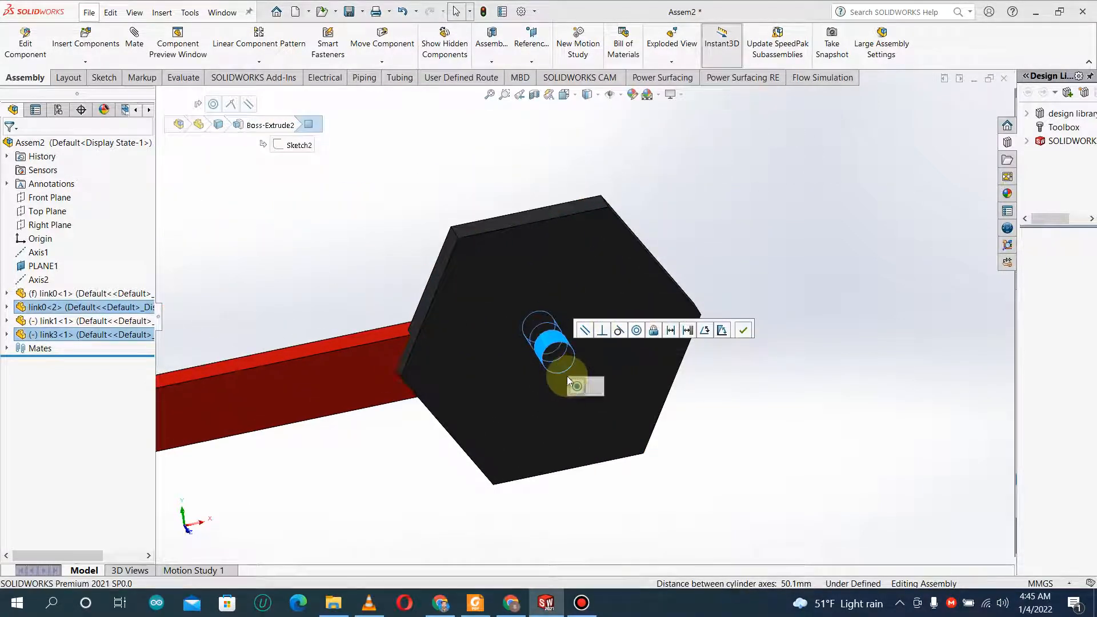
- Mate link3's back face coincident with the second link0's pin-side hexagonal face
{"action": "scroll", "coordinate": [451, 371], "scroll_direction": "up", "scroll_amount": 5}
{"action": "left_click", "coordinate": [503, 369]}
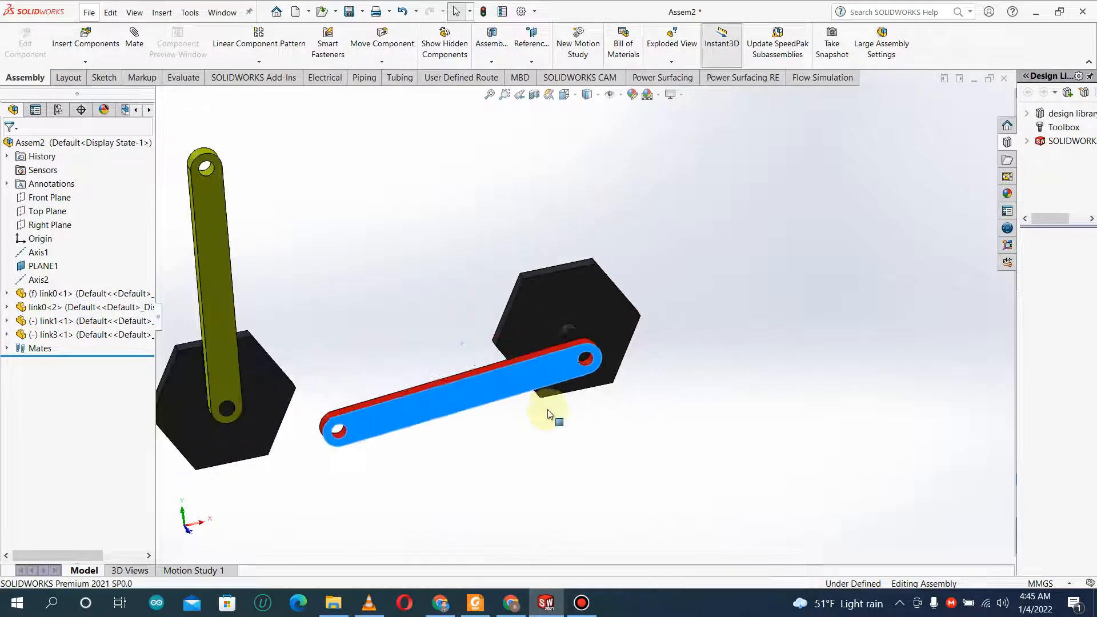
{"action": "middle_click_drag", "start_coordinate": [682, 349], "coordinate": [715, 404]}
{"action": "scroll", "coordinate": [515, 311], "scroll_direction": "down", "scroll_amount": 6}
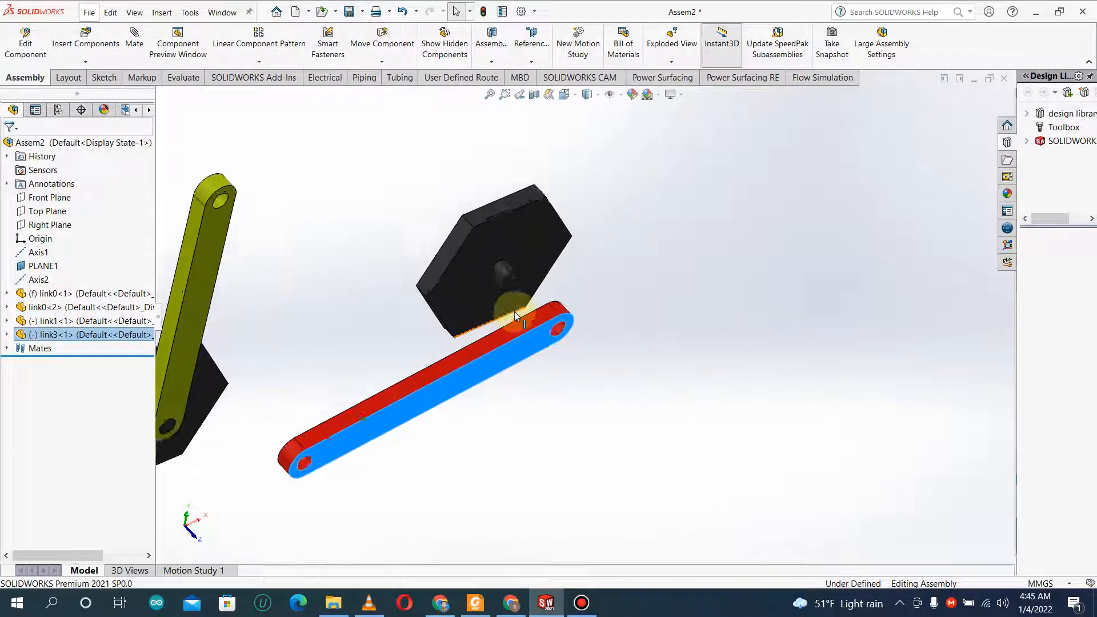
{"action": "left_click", "coordinate": [676, 213]}
{"action": "left_click", "coordinate": [461, 170]}
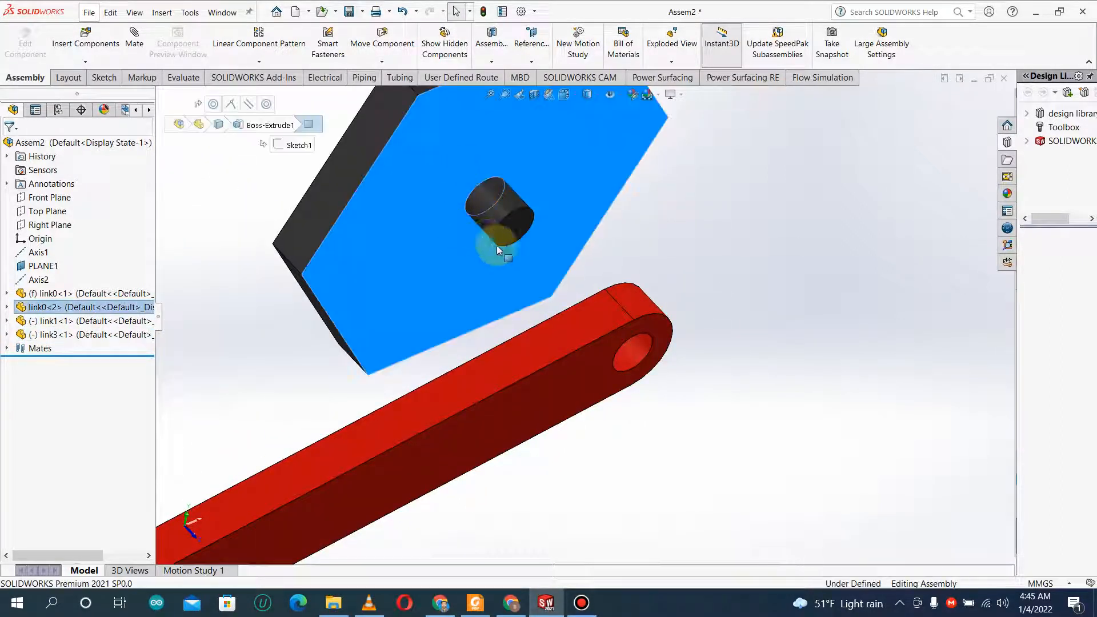
{"action": "middle_click_drag", "start_coordinate": [496, 245], "coordinate": [599, 342]}
{"action": "left_click", "coordinate": [594, 341], "text": "ctrl"}
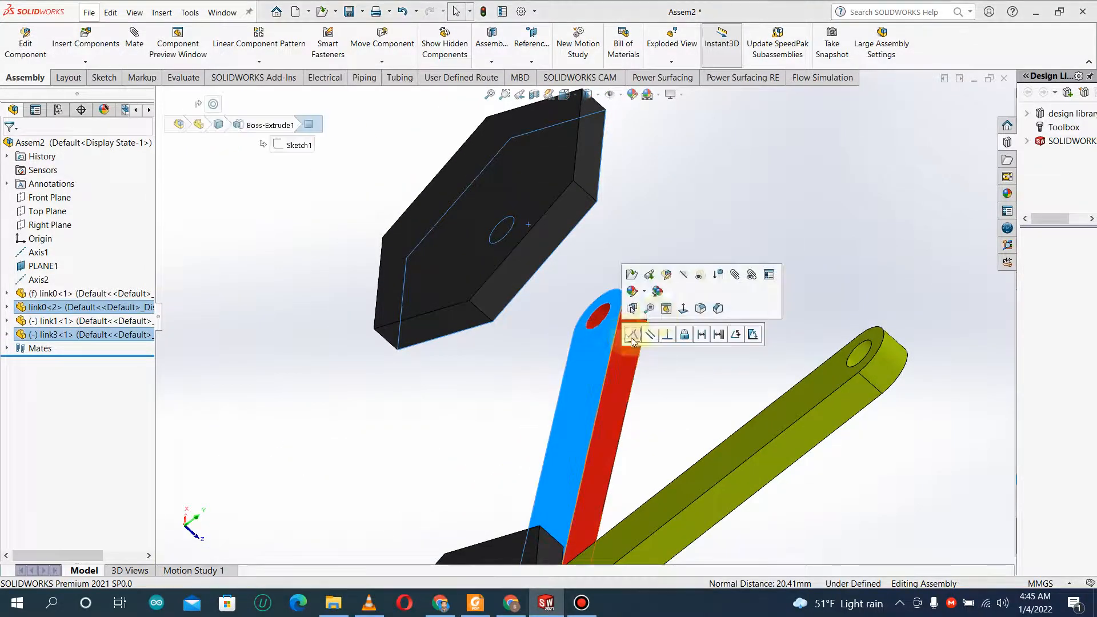
{"action": "left_click", "coordinate": [636, 335]}
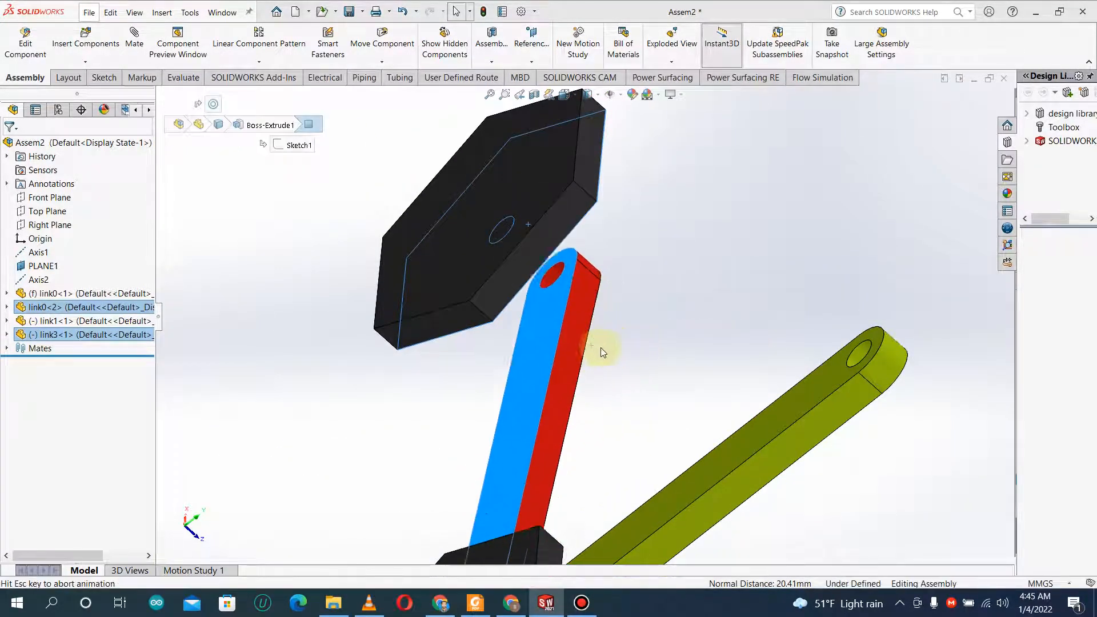
- Swing link3 about the second link0's pin so that it points upward, leaning toward link1
{"action": "middle_click_drag", "start_coordinate": [618, 378], "coordinate": [495, 255]}
{"action": "left_click_drag", "start_coordinate": [564, 518], "coordinate": [606, 243]}
{"action": "left_click", "coordinate": [605, 243]}
{"action": "scroll", "coordinate": [605, 240], "scroll_direction": "up", "scroll_amount": 3}
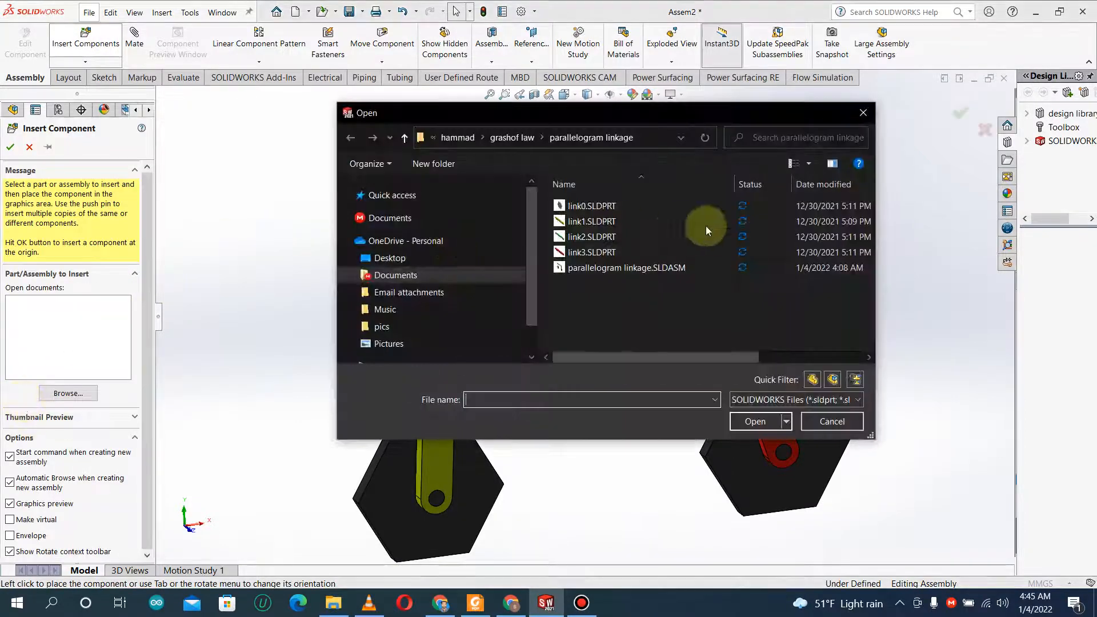
- Insert the link2.SLDPRT part and place it above the upper ends of link1 and link3
{"action": "left_click", "coordinate": [606, 236]}
{"action": "left_click", "coordinate": [756, 422]}
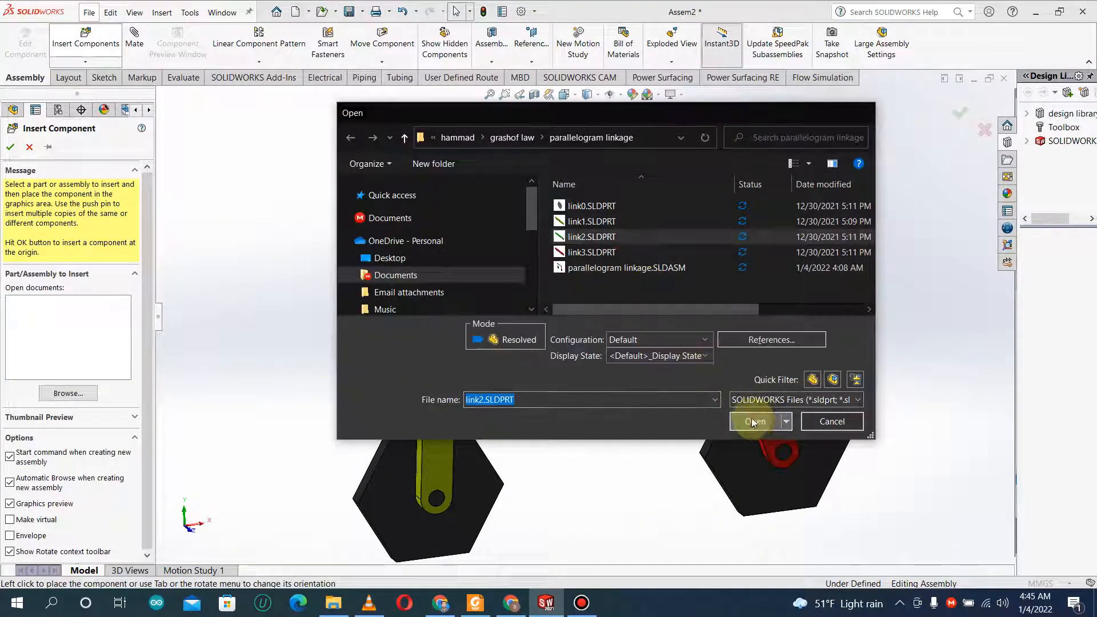
{"action": "left_click", "coordinate": [547, 190]}
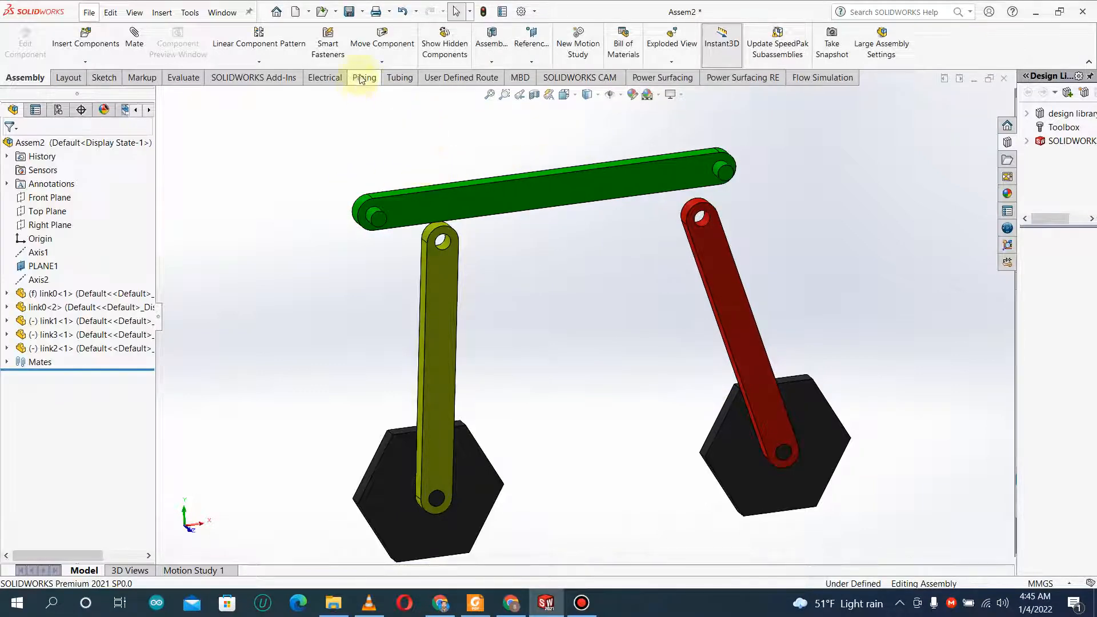
- Rotate link2 with Rotate Component in Free Drag mode until its pins face back toward link1 and link3
{"action": "left_click", "coordinate": [378, 61]}
{"action": "left_click", "coordinate": [392, 94]}
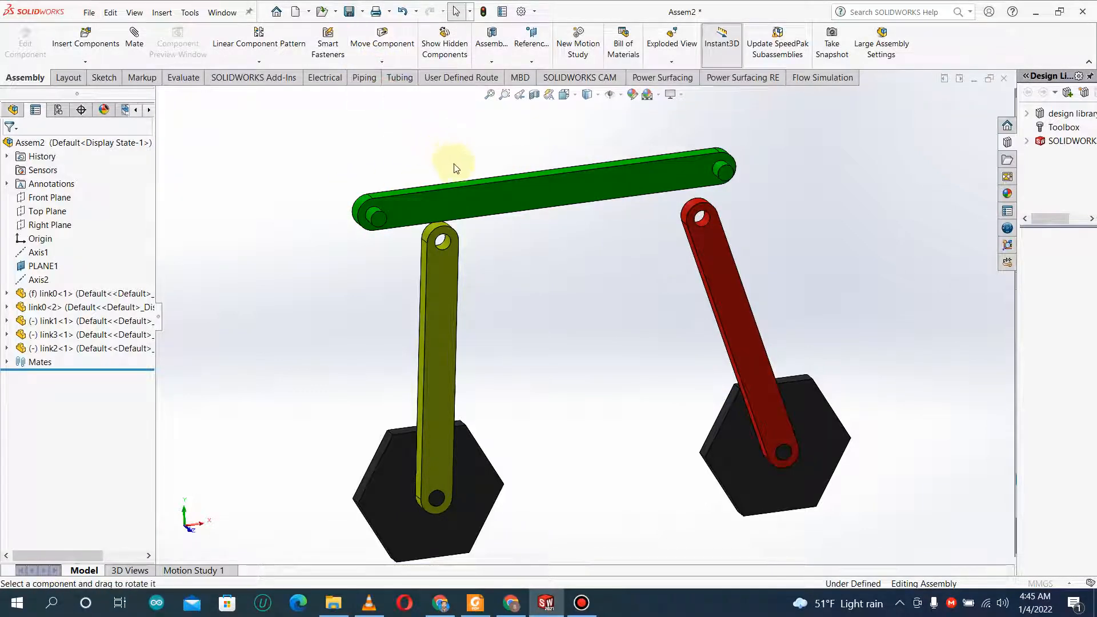
{"action": "left_click_drag", "start_coordinate": [532, 186], "coordinate": [561, 446]}
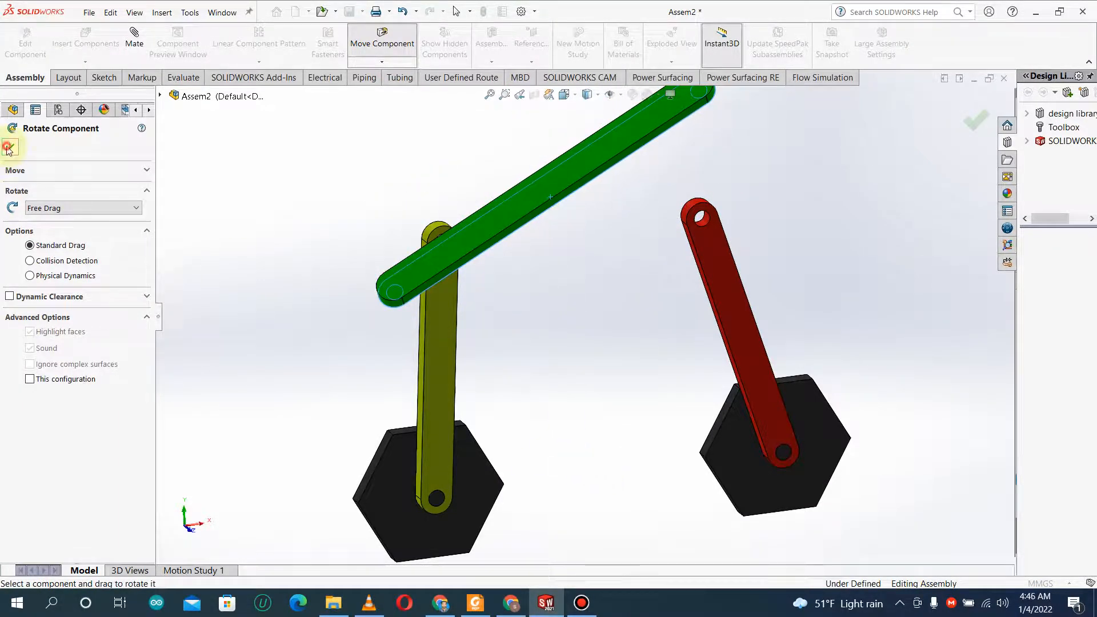
{"action": "key", "text": "Escape"}
- Add a concentric mate between one of link2's pins and link1's free upper hole
{"action": "middle_click_drag", "start_coordinate": [558, 210], "coordinate": [752, 341]}
{"action": "left_click", "coordinate": [559, 406]}
{"action": "scroll", "coordinate": [866, 429], "scroll_direction": "down", "scroll_amount": 2}
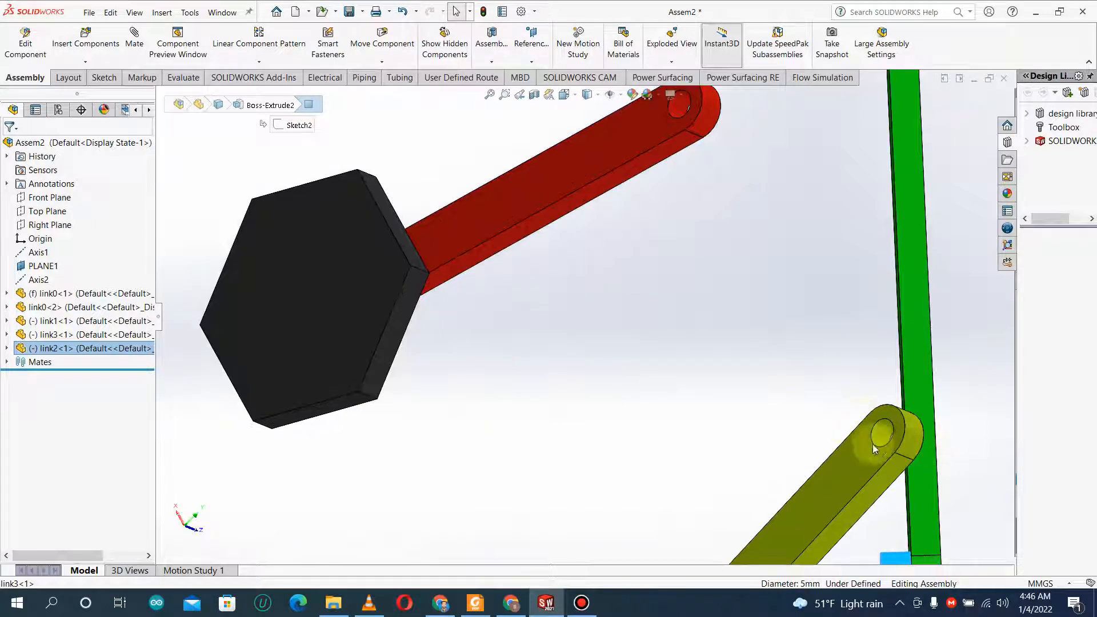
{"action": "left_click", "coordinate": [883, 434], "text": "ctrl"}
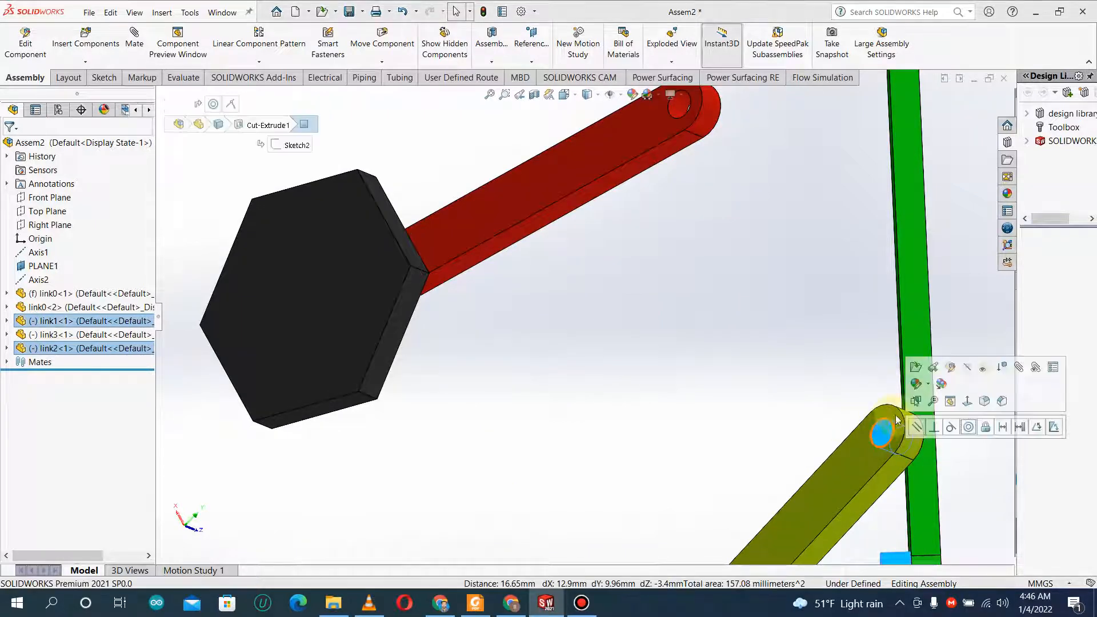
{"action": "left_click", "coordinate": [970, 428]}
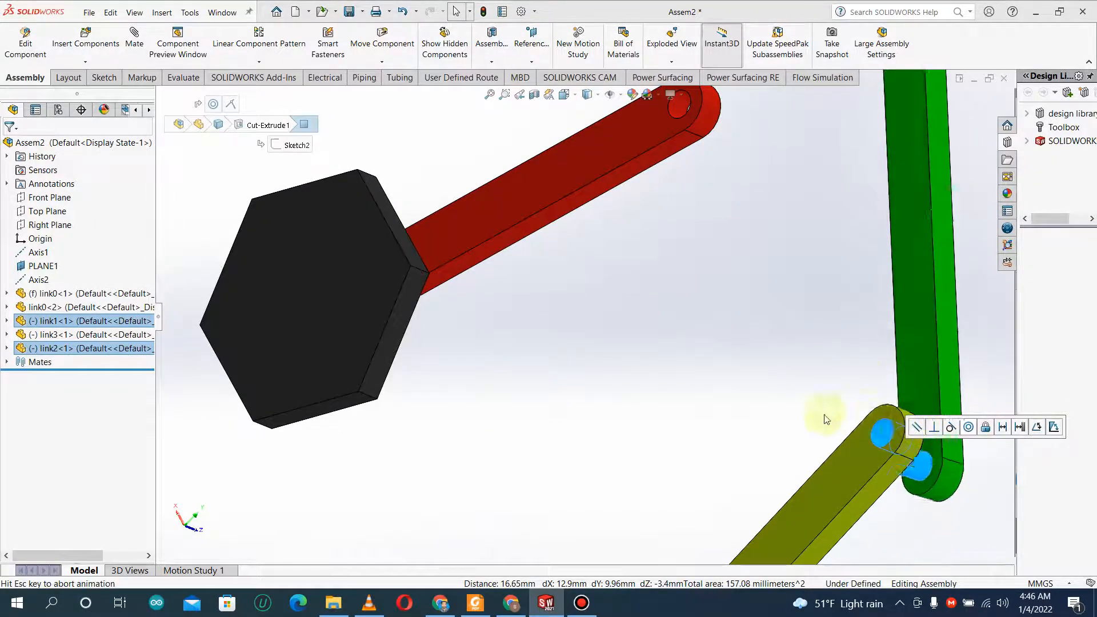
- Add a concentric mate between link2's other pin and link3's free upper hole
{"action": "scroll", "coordinate": [797, 284], "scroll_direction": "up", "scroll_amount": 3}
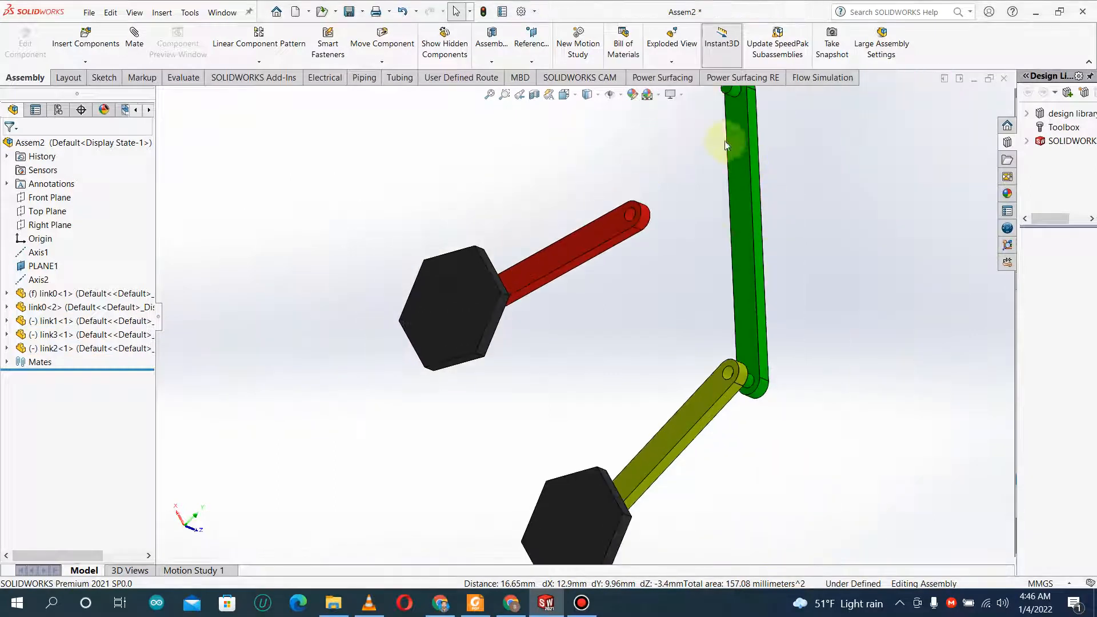
{"action": "scroll", "coordinate": [741, 128], "scroll_direction": "down", "scroll_amount": 3}
{"action": "left_click", "coordinate": [743, 119]}
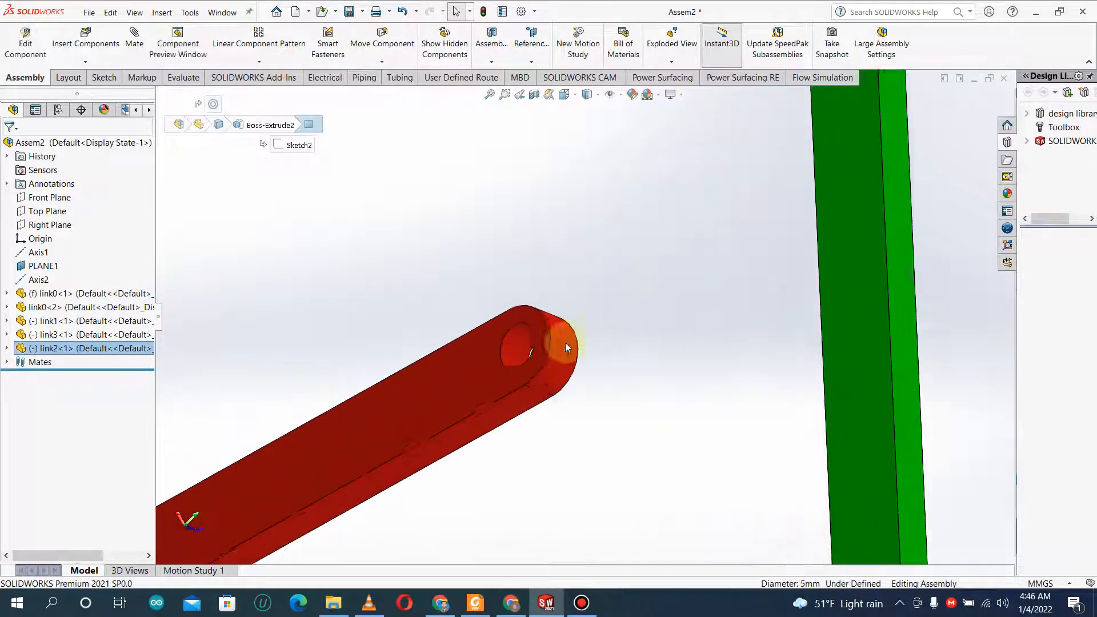
{"action": "scroll", "coordinate": [565, 342], "scroll_direction": "down", "scroll_amount": 3}
{"action": "left_click", "coordinate": [499, 337], "text": "ctrl"}
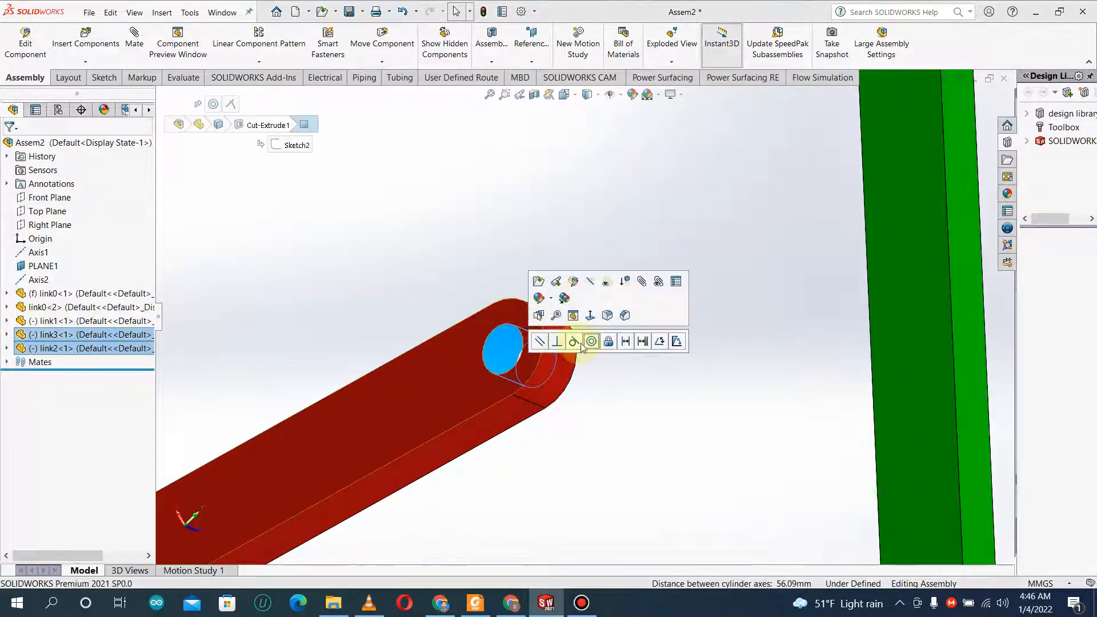
{"action": "left_click", "coordinate": [591, 342]}
{"action": "scroll", "coordinate": [502, 421], "scroll_direction": "up", "scroll_amount": 5}
{"action": "left_click", "coordinate": [451, 420]}
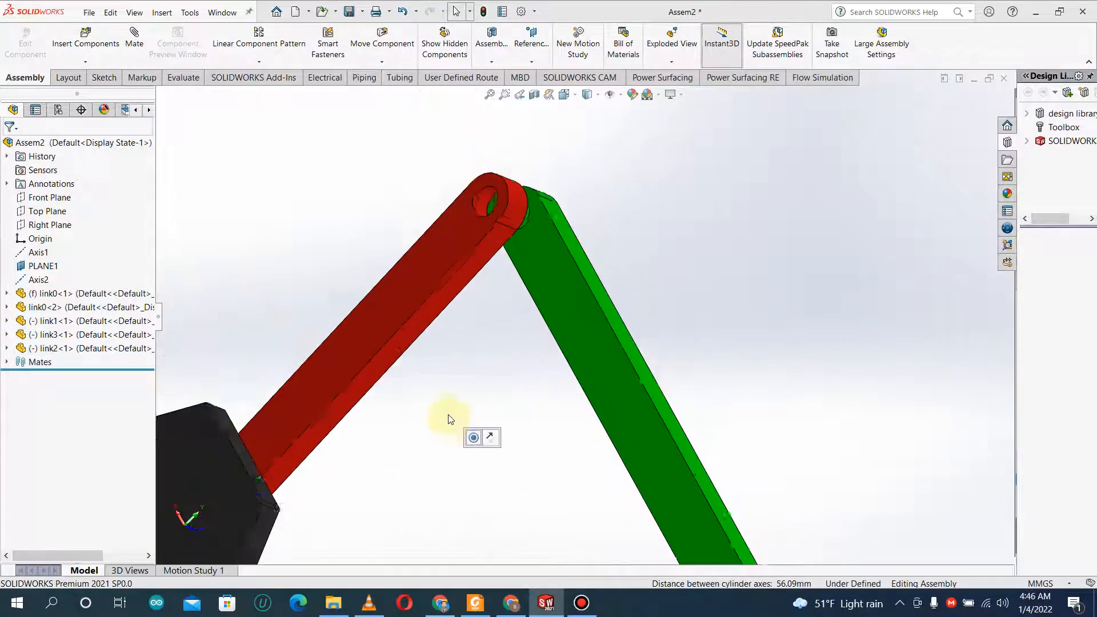
- Mate link2's pin-side face coincident with link1's front face
{"action": "scroll", "coordinate": [545, 420], "scroll_direction": "up", "scroll_amount": 2}
{"action": "scroll", "coordinate": [572, 395], "scroll_direction": "down", "scroll_amount": 4}
{"action": "left_click", "coordinate": [550, 288]}
{"action": "middle_click_drag", "start_coordinate": [547, 320], "coordinate": [649, 449]}
{"action": "left_click", "coordinate": [649, 448], "text": "ctrl"}
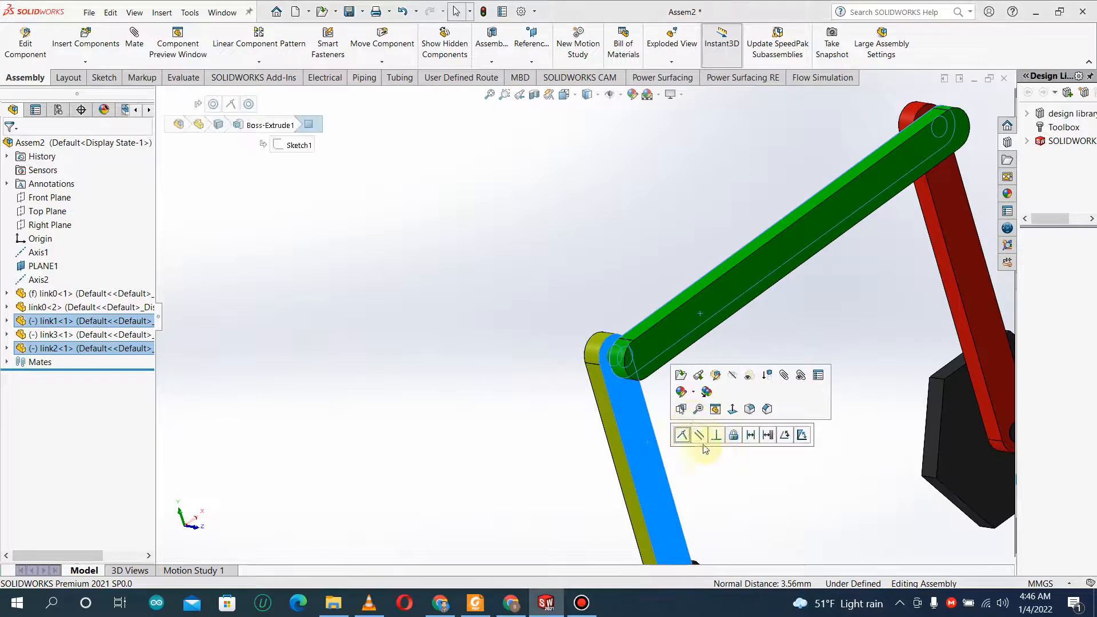
{"action": "left_click", "coordinate": [683, 436]}
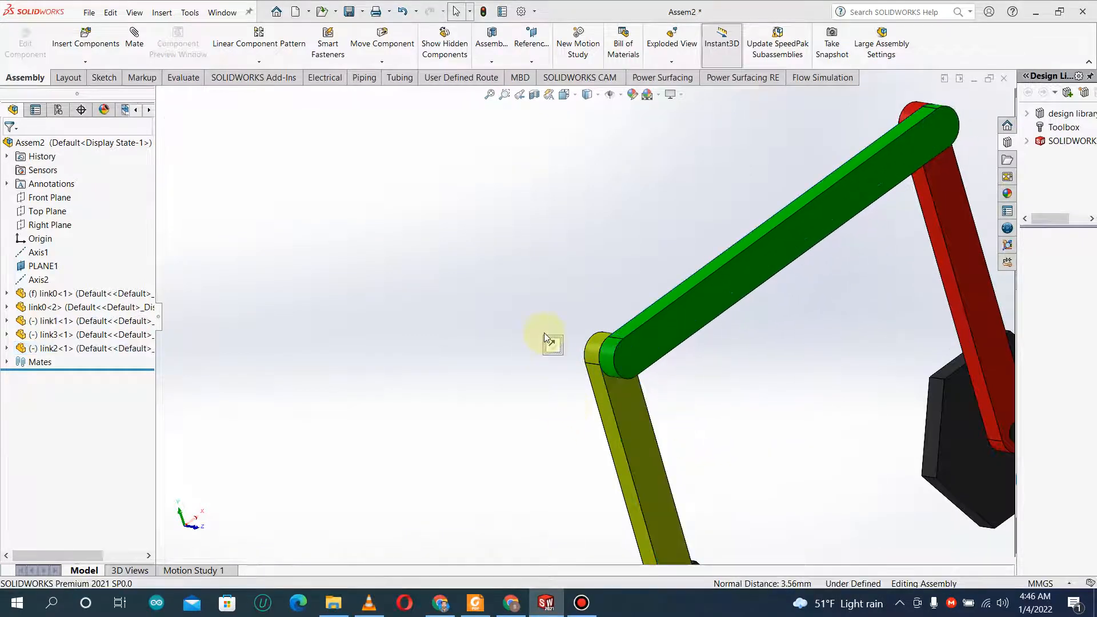
- Swing the connected links about the base pins to test the parallelogram linkage's motion
{"action": "middle_click_drag", "start_coordinate": [629, 341], "coordinate": [639, 291]}
{"action": "left_click_drag", "start_coordinate": [703, 289], "coordinate": [644, 480]}
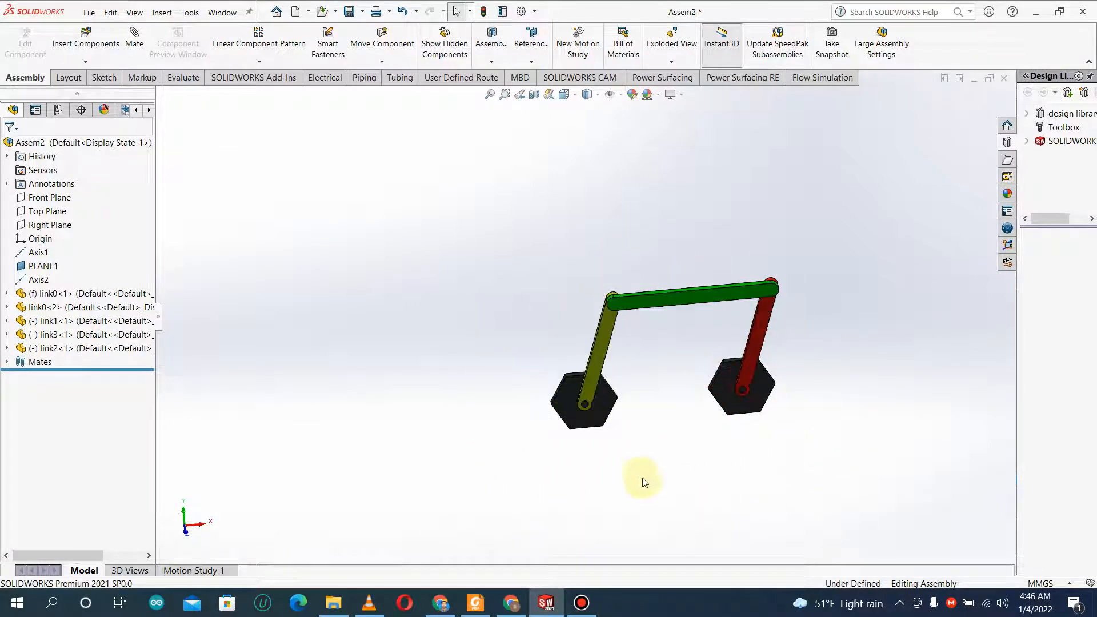
- Move link2 through its travel to check how the connected linkage swings on its base plates
{"action": "left_click_drag", "start_coordinate": [798, 362], "coordinate": [486, 430]}
{"action": "left_click", "coordinate": [455, 314]}
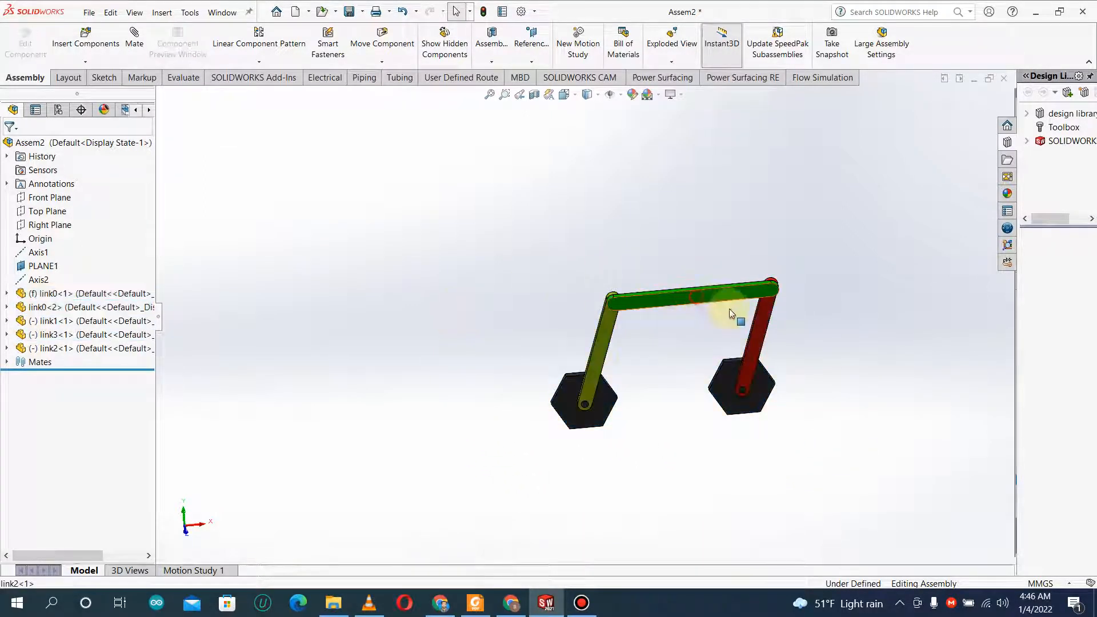
{"action": "left_click_drag", "start_coordinate": [729, 312], "coordinate": [545, 269]}
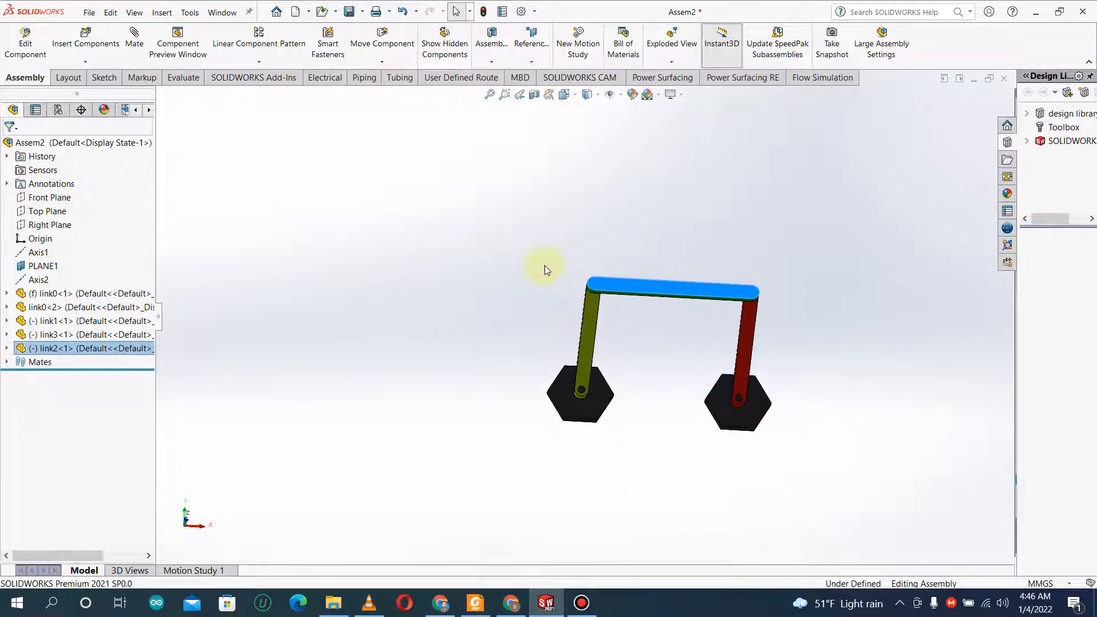
{"action": "scroll", "coordinate": [647, 313], "scroll_direction": "down", "scroll_amount": 3}
{"action": "left_click", "coordinate": [417, 252]}
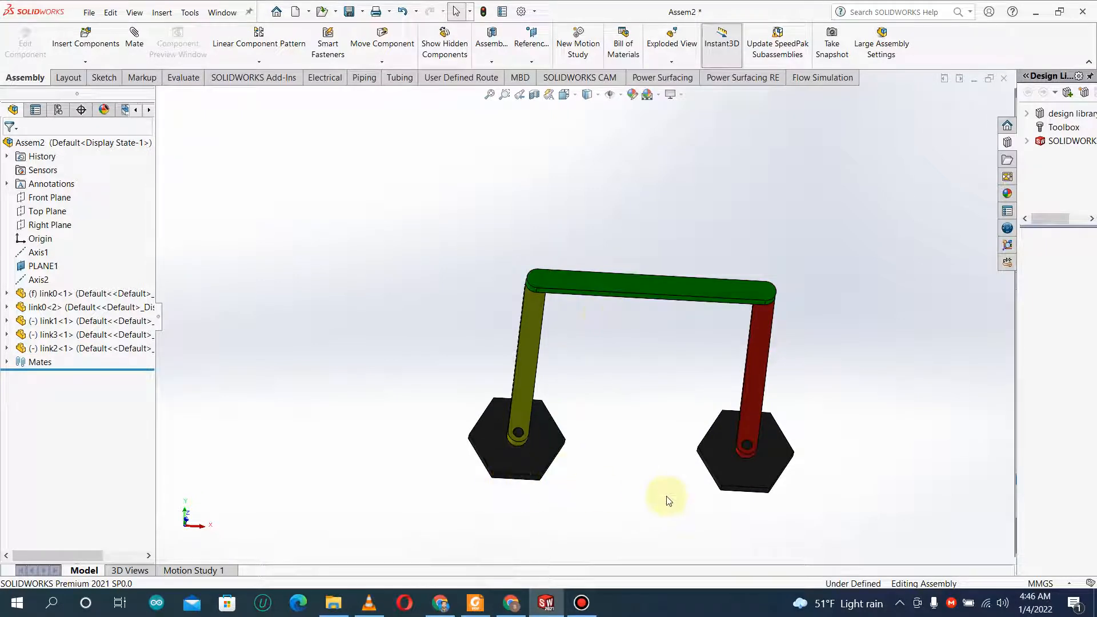
- Add a parallel mate between link2's lower long side face and the assembly's Top Plane
{"action": "scroll", "coordinate": [602, 334], "scroll_direction": "down", "scroll_amount": 3}
{"action": "scroll", "coordinate": [583, 319], "scroll_direction": "up", "scroll_amount": 5}
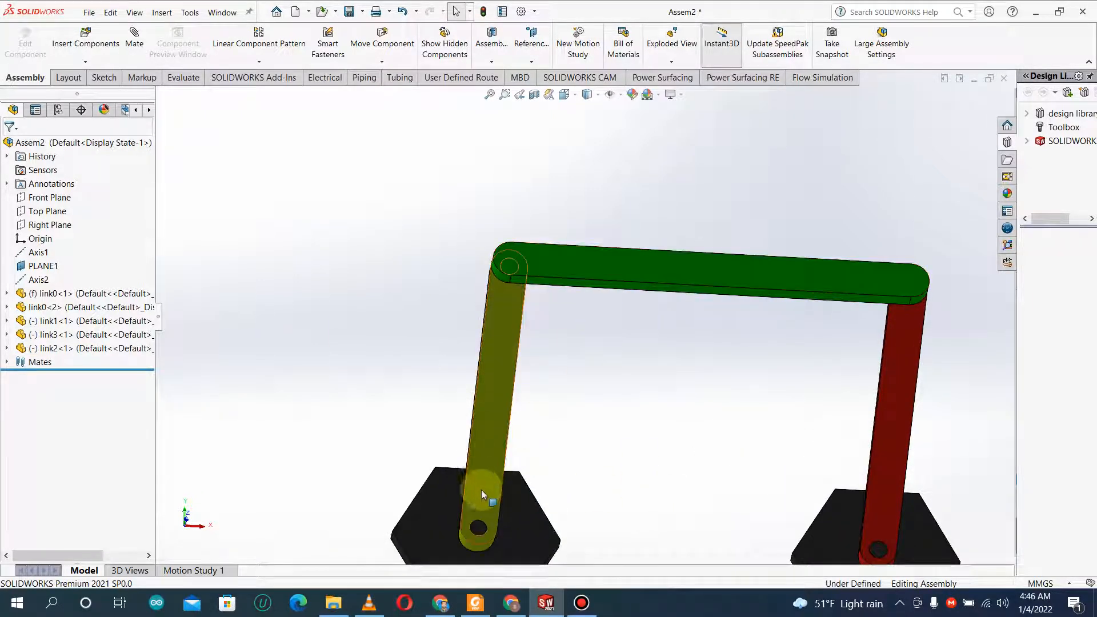
{"action": "scroll", "coordinate": [629, 343], "scroll_direction": "down", "scroll_amount": 5}
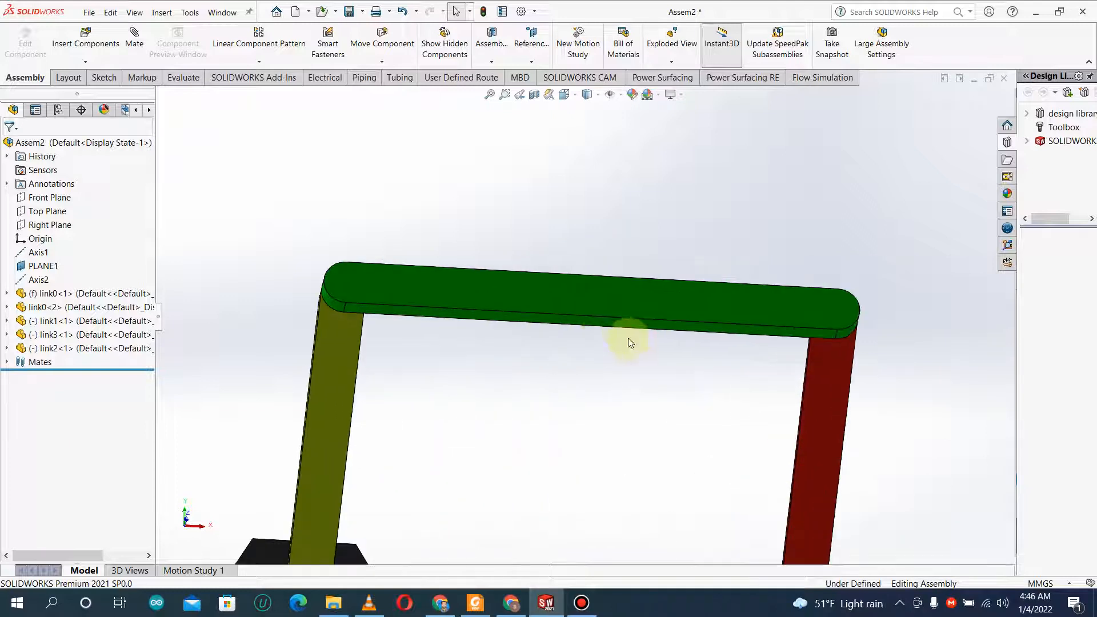
{"action": "left_click", "coordinate": [574, 324]}
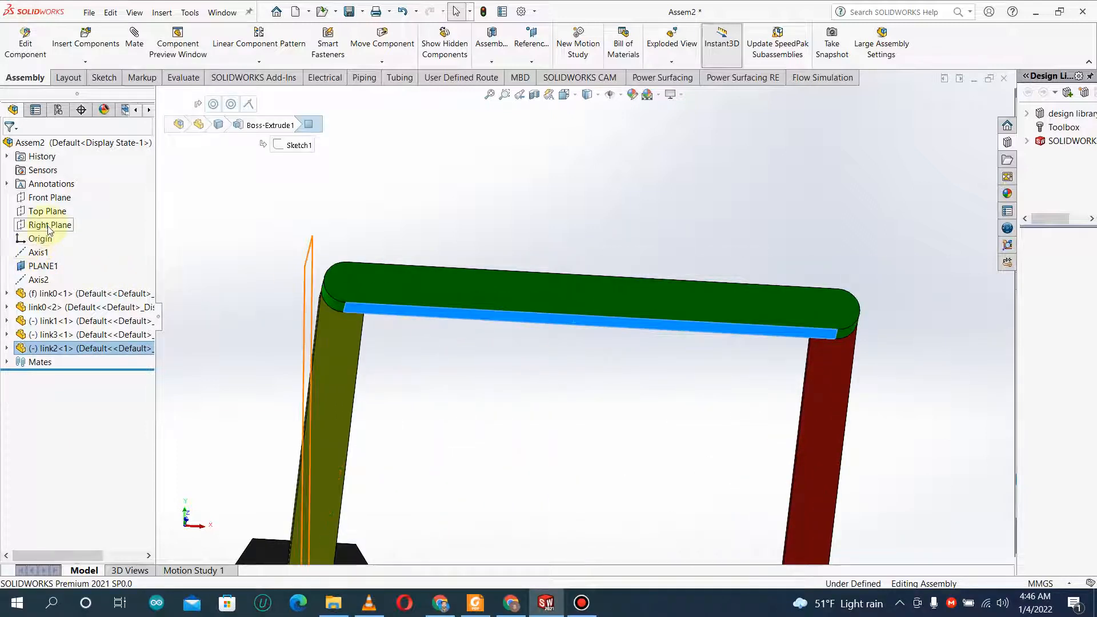
{"action": "scroll", "coordinate": [326, 304], "scroll_direction": "up", "scroll_amount": 4}
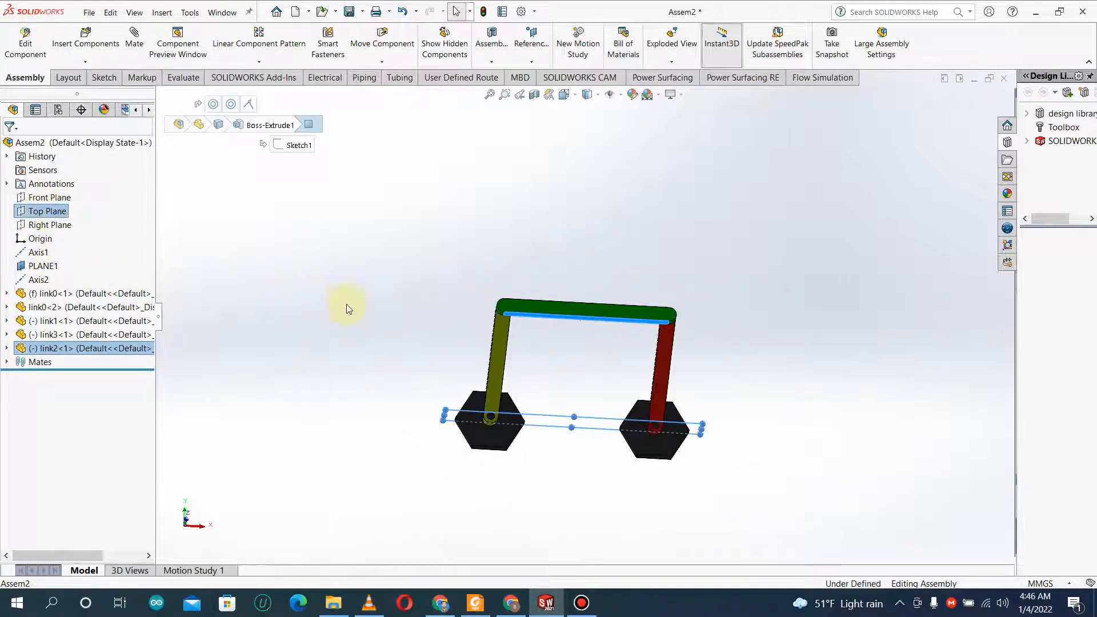
{"action": "middle_click_drag", "start_coordinate": [427, 336], "coordinate": [424, 330]}
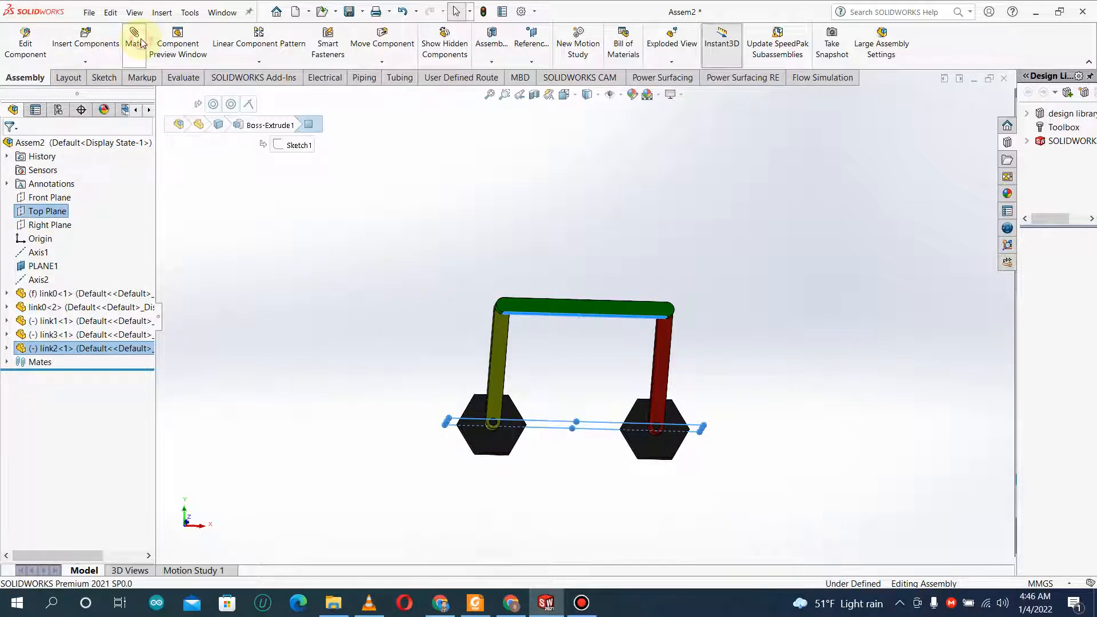
{"action": "left_click", "coordinate": [141, 60]}
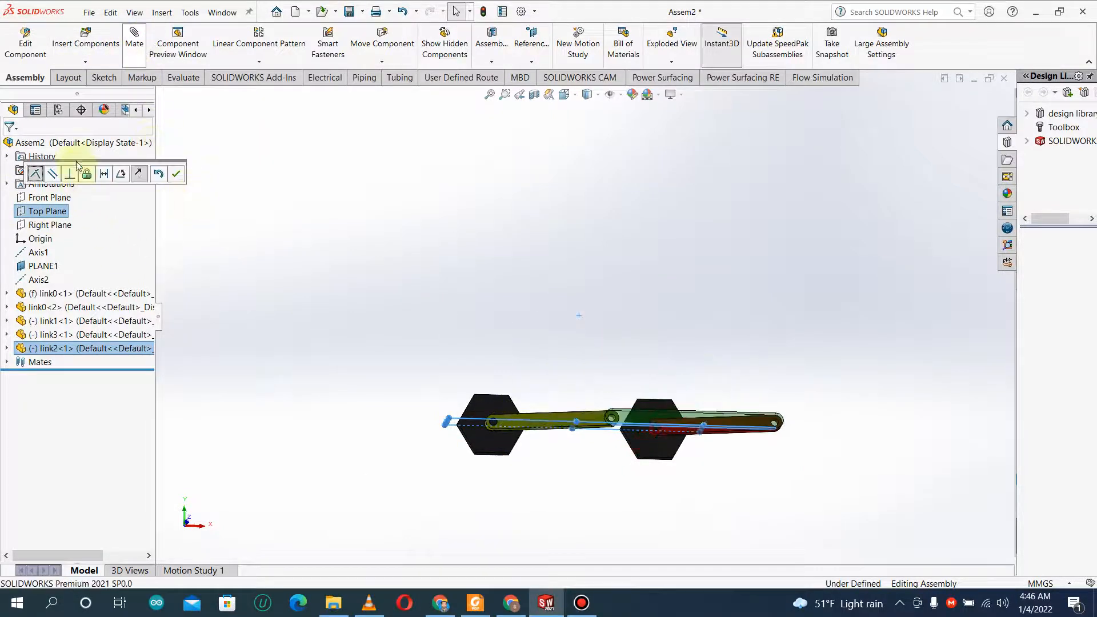
{"action": "left_click", "coordinate": [53, 174]}
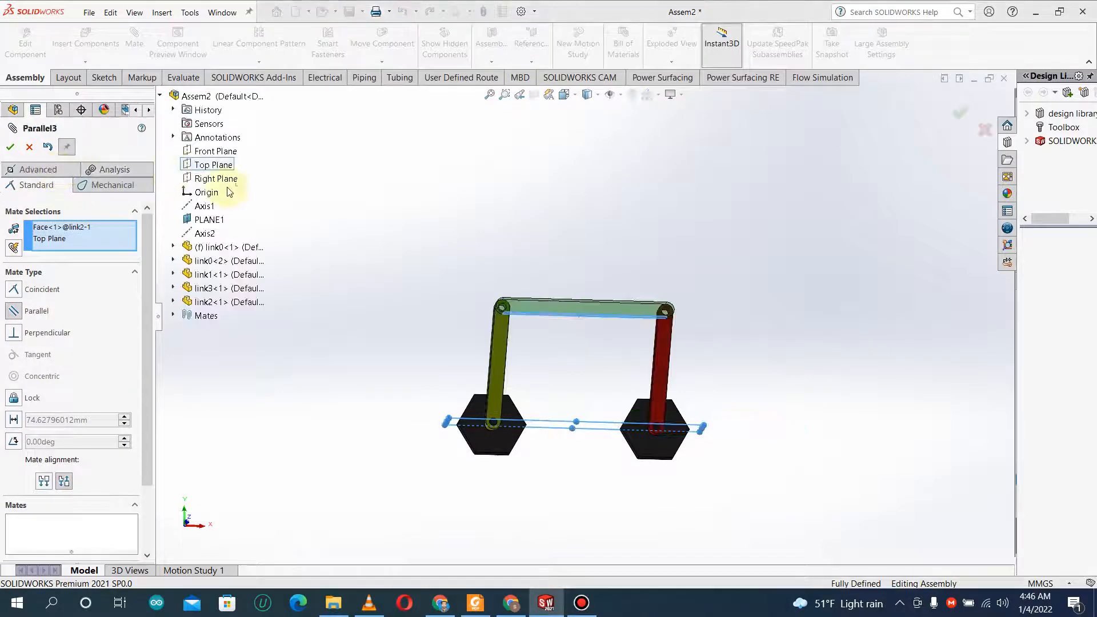
{"action": "left_click", "coordinate": [10, 147]}
{"action": "left_click", "coordinate": [568, 298]}
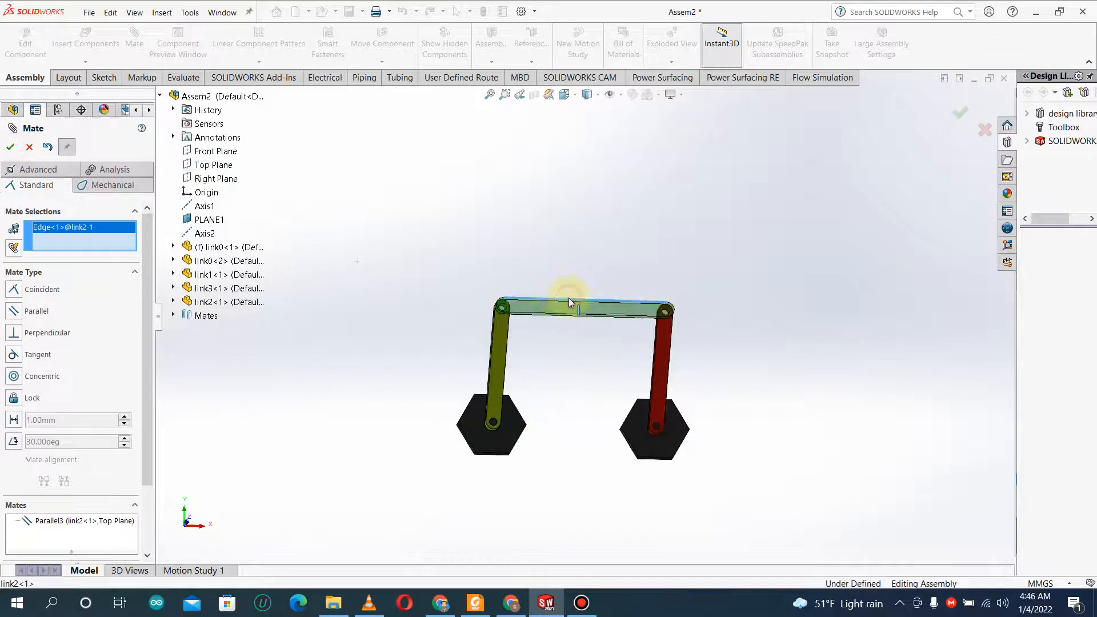
{"action": "key", "text": "Escape"}
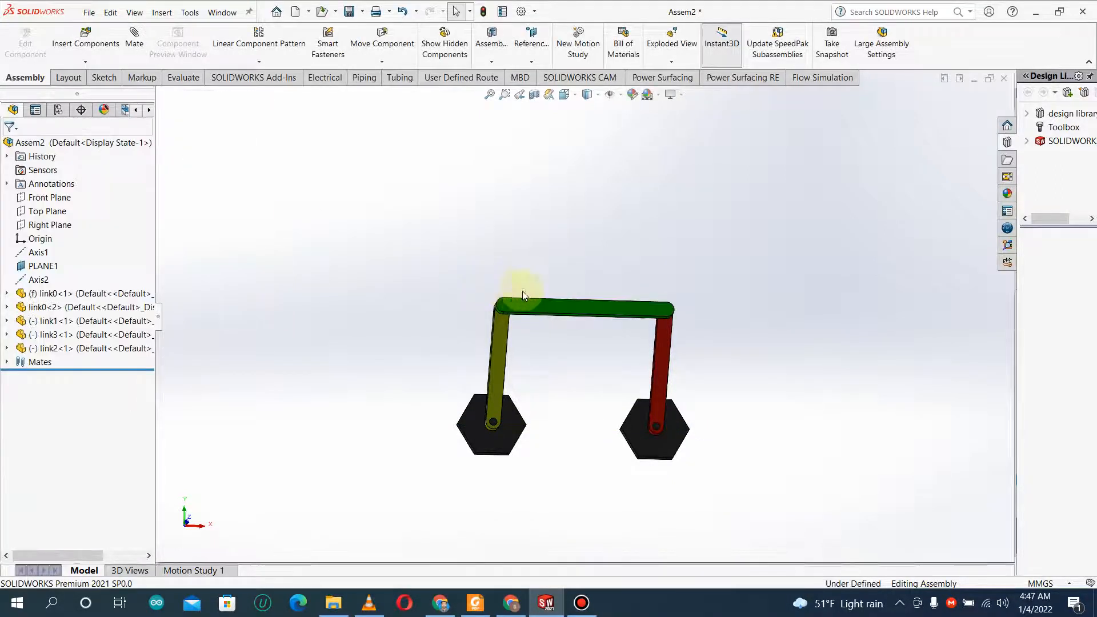
- Move link2 sideways to test the linkage with the parallel mate, and expand the assembly's list of mates
{"action": "left_click_drag", "start_coordinate": [563, 309], "coordinate": [400, 330]}
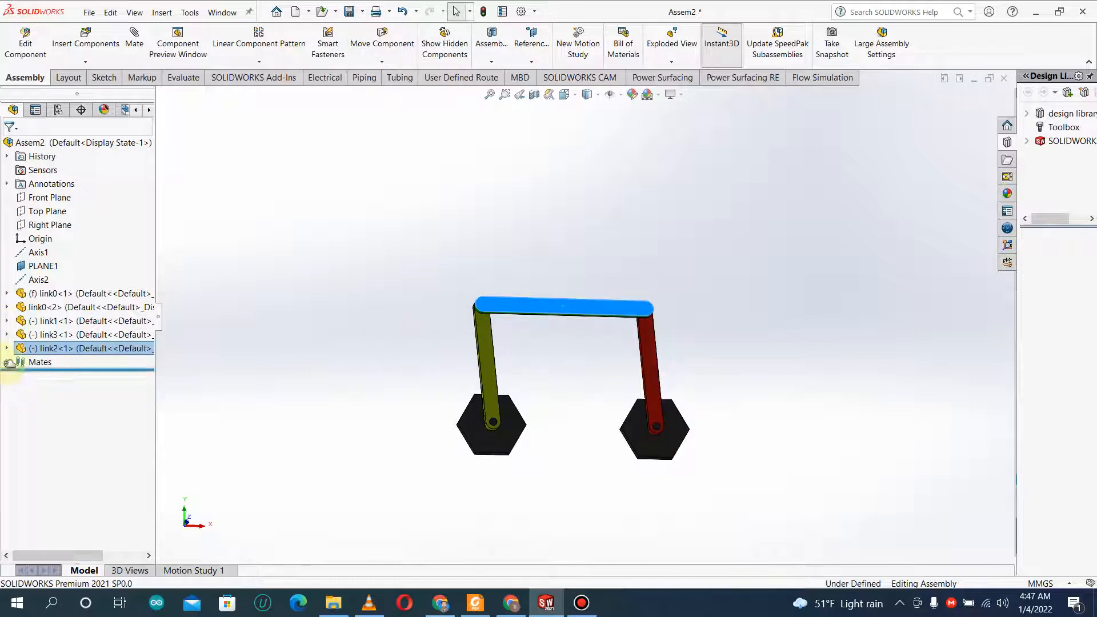
{"action": "left_click", "coordinate": [8, 363]}
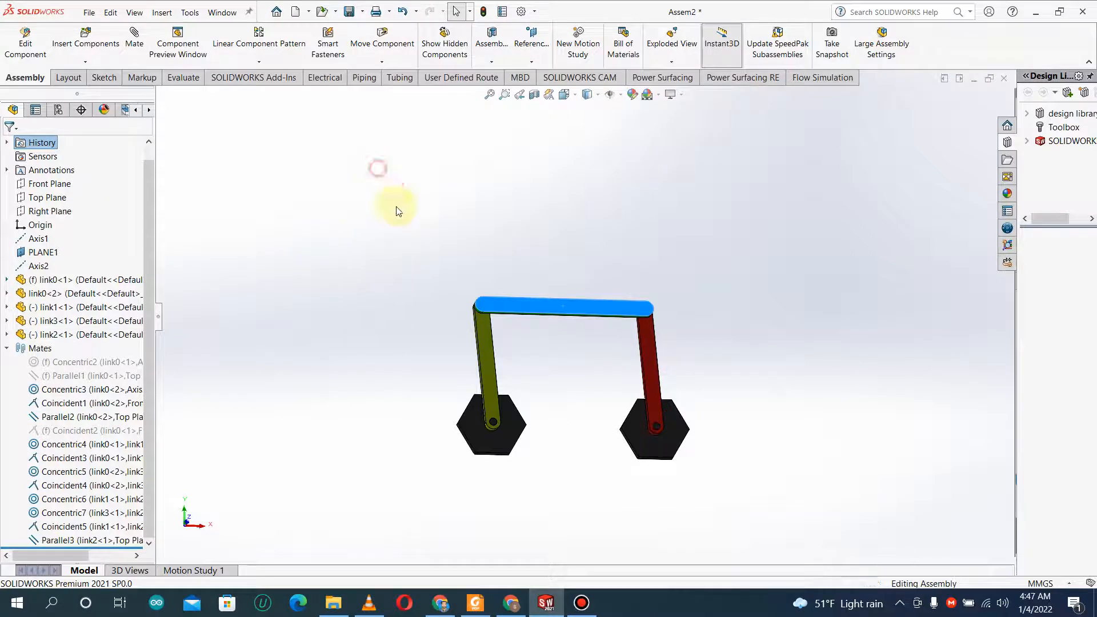
{"action": "left_click", "coordinate": [503, 169]}
{"action": "left_click_drag", "start_coordinate": [546, 295], "coordinate": [569, 303]}
{"action": "left_click", "coordinate": [569, 304]}
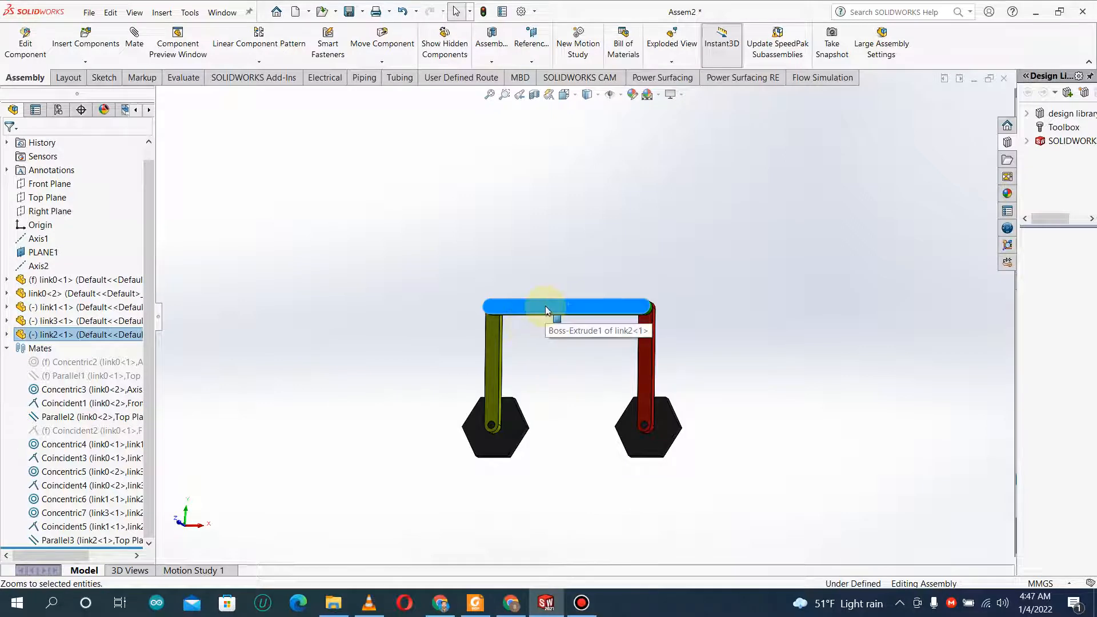
- View the mates attached to link2, then close the mate list
{"action": "left_click", "coordinate": [570, 302]}
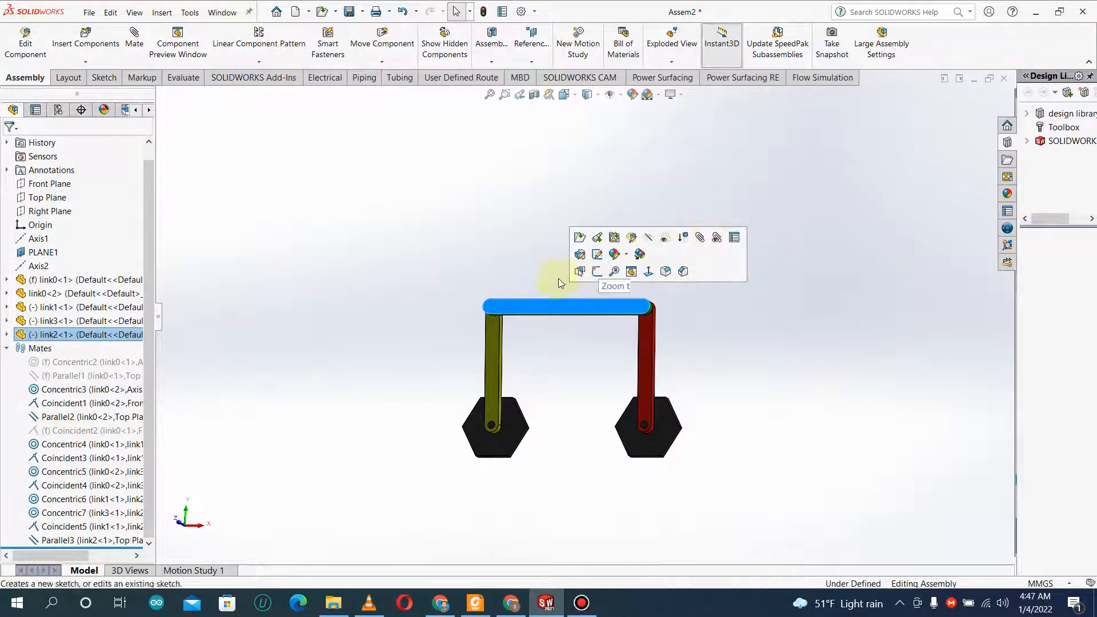
{"action": "left_click", "coordinate": [700, 237]}
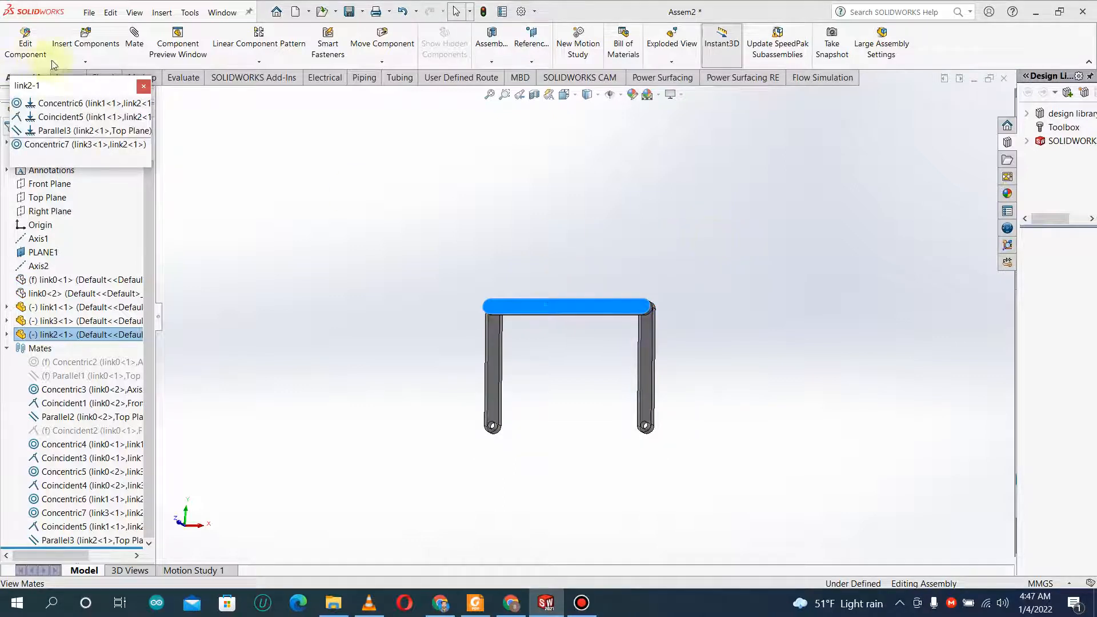
{"action": "left_click", "coordinate": [145, 86]}
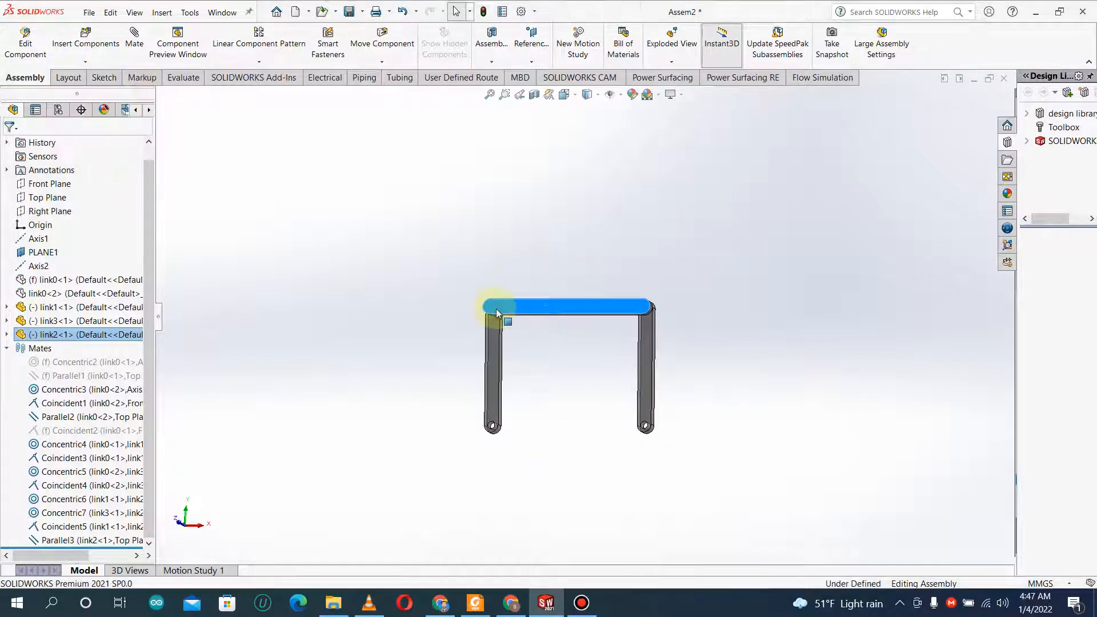
- Orient the view normal to the assembly's Front Plane and clear the selection
{"action": "scroll", "coordinate": [23, 220], "scroll_direction": "up", "scroll_amount": 1}
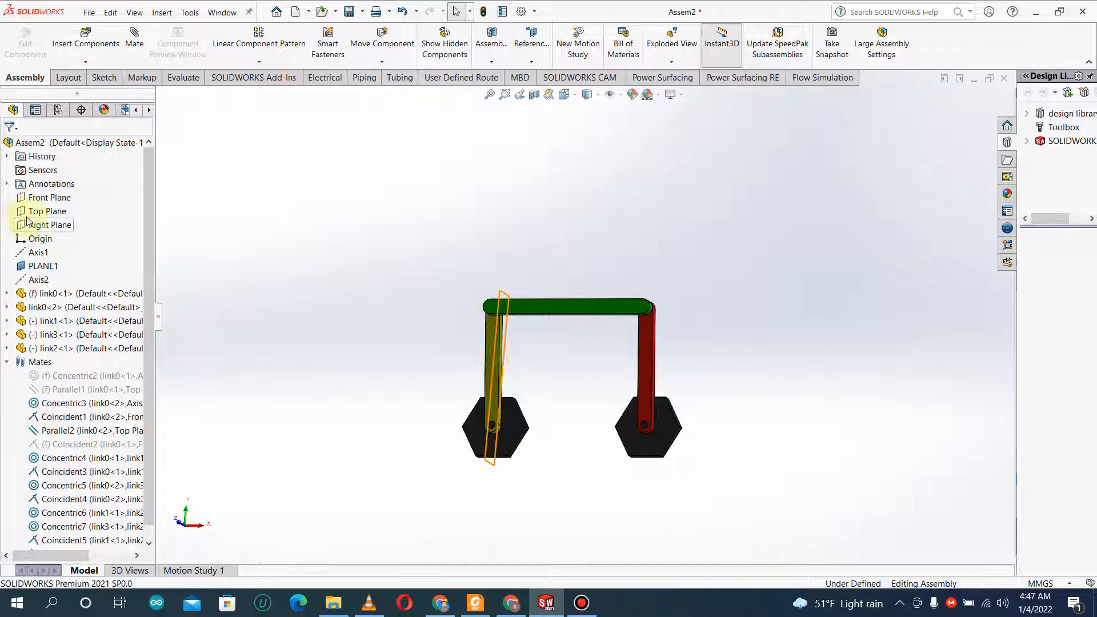
{"action": "left_click", "coordinate": [49, 197]}
{"action": "left_click", "coordinate": [98, 185]}
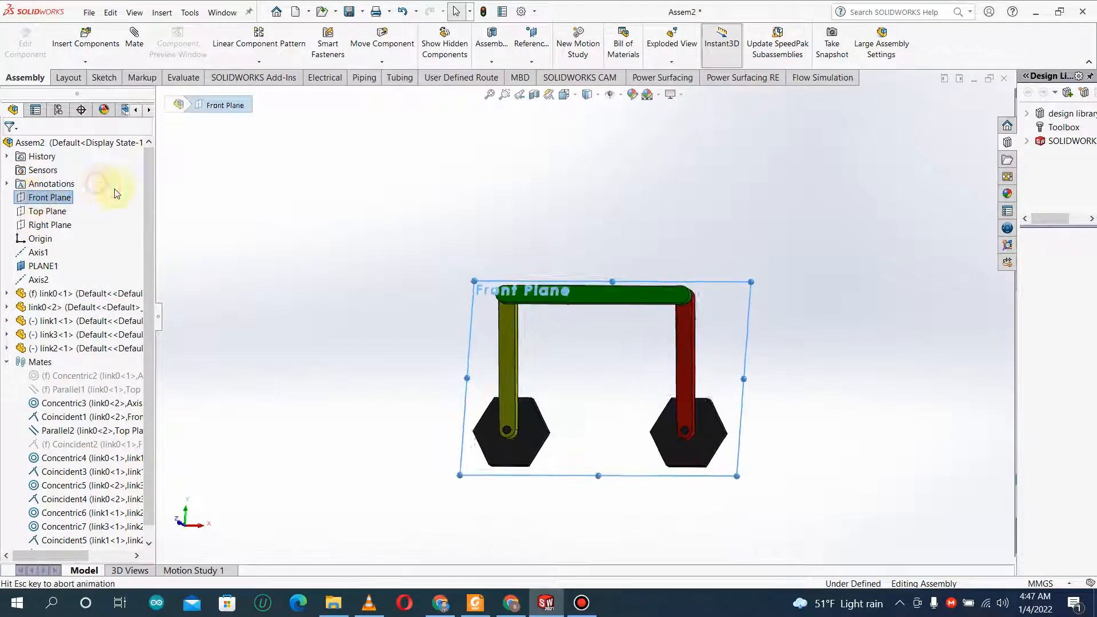
{"action": "left_click", "coordinate": [231, 204]}
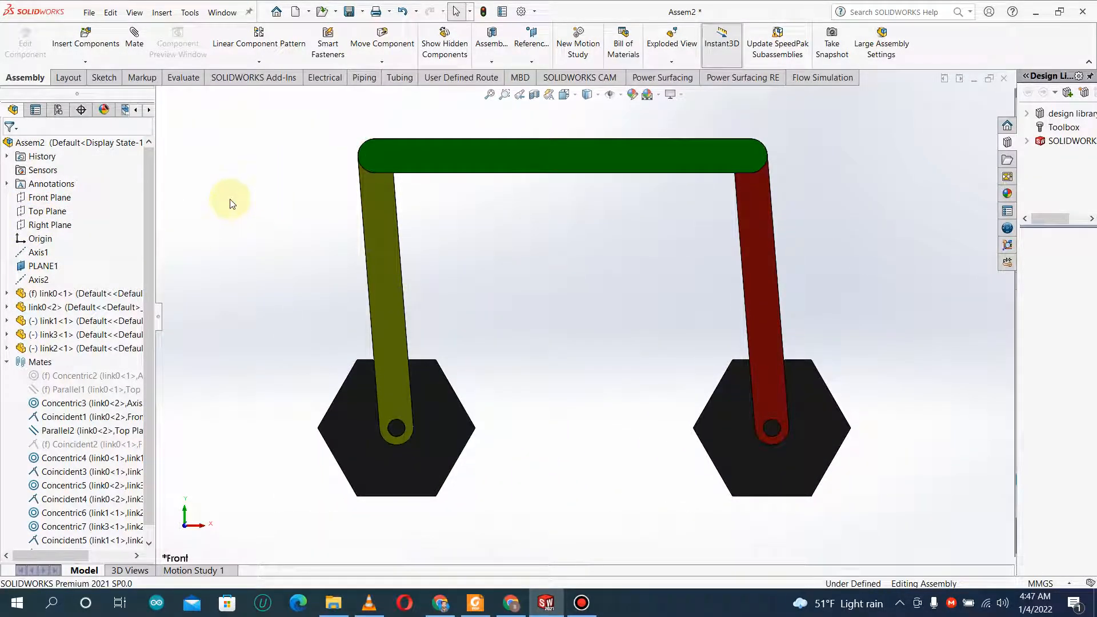